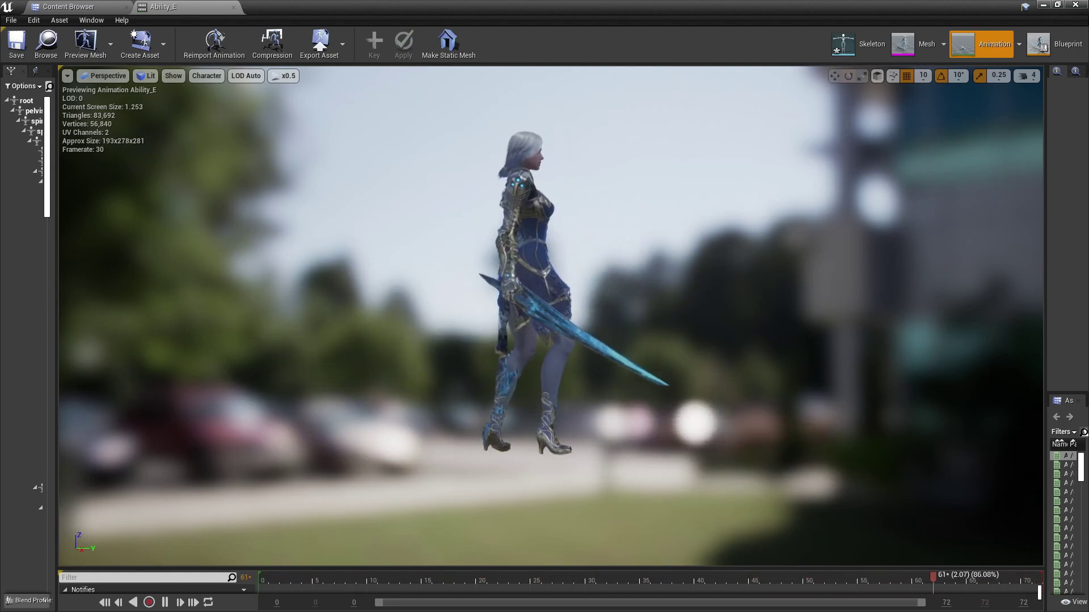
- Set the Ability_E animation's playback speed to x0.1 and view the character's sword movement up close
left_click(283, 75)
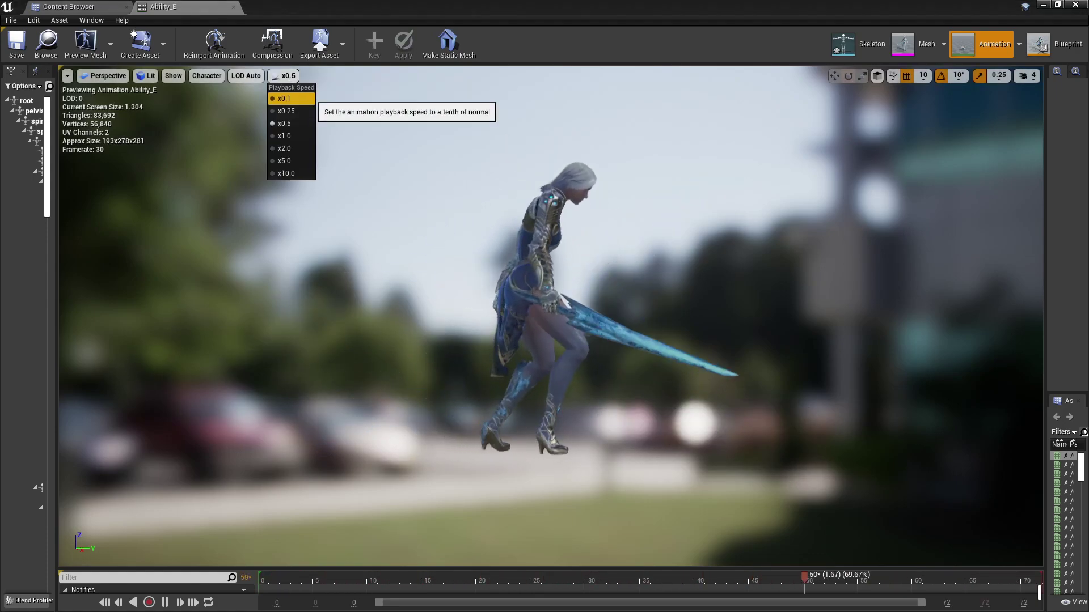
left_click(284, 98)
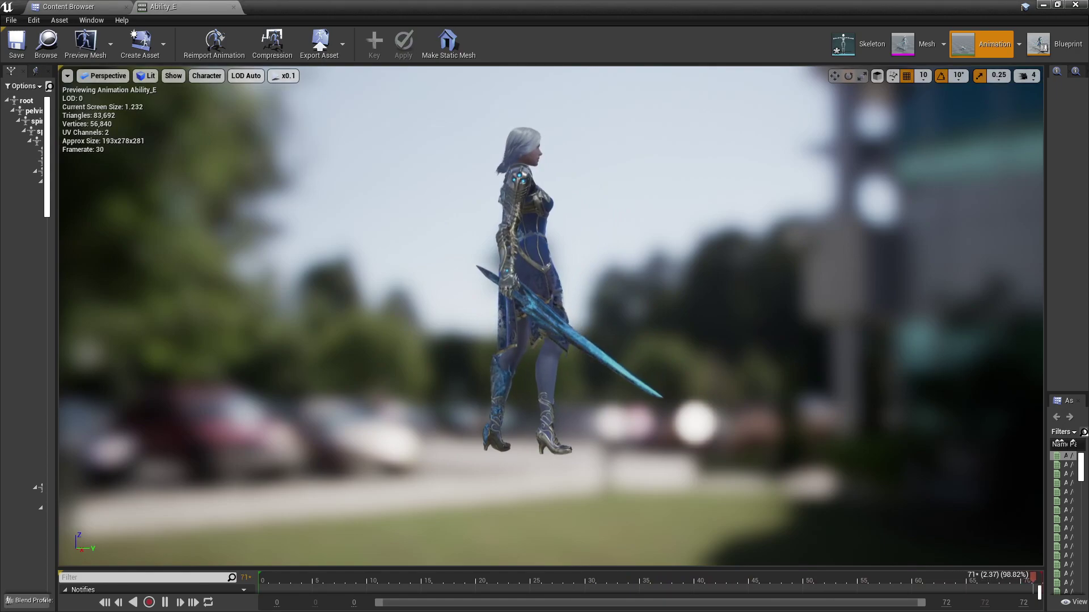
key("w")
right_click_drag(550, 316, 554, 352)
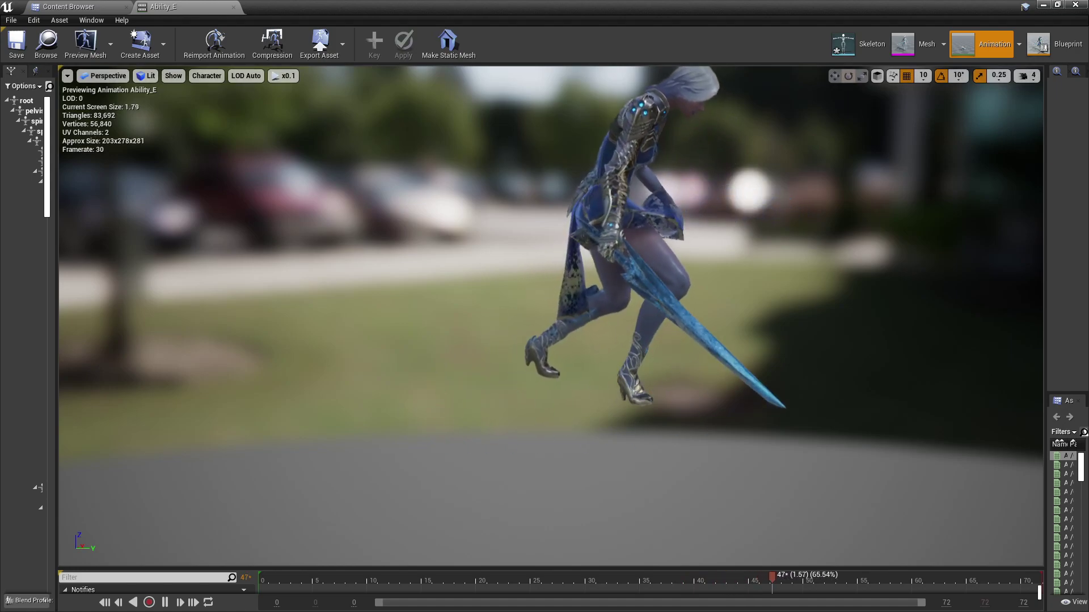
- Create a new material named M_Distortion in the project's Materials folder and open it for editing
left_click(80, 7)
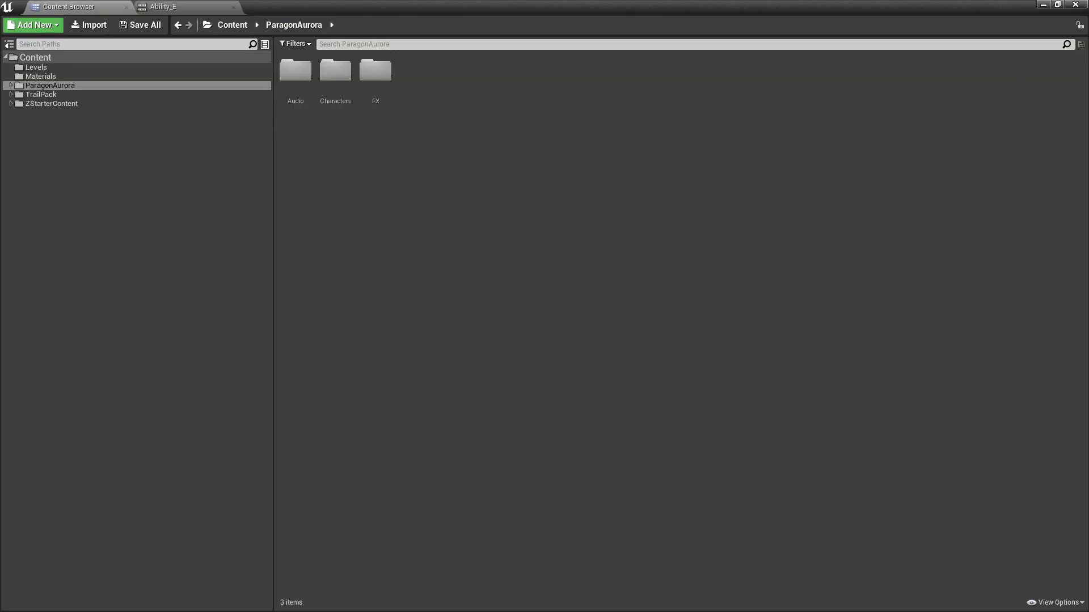
left_click(41, 76)
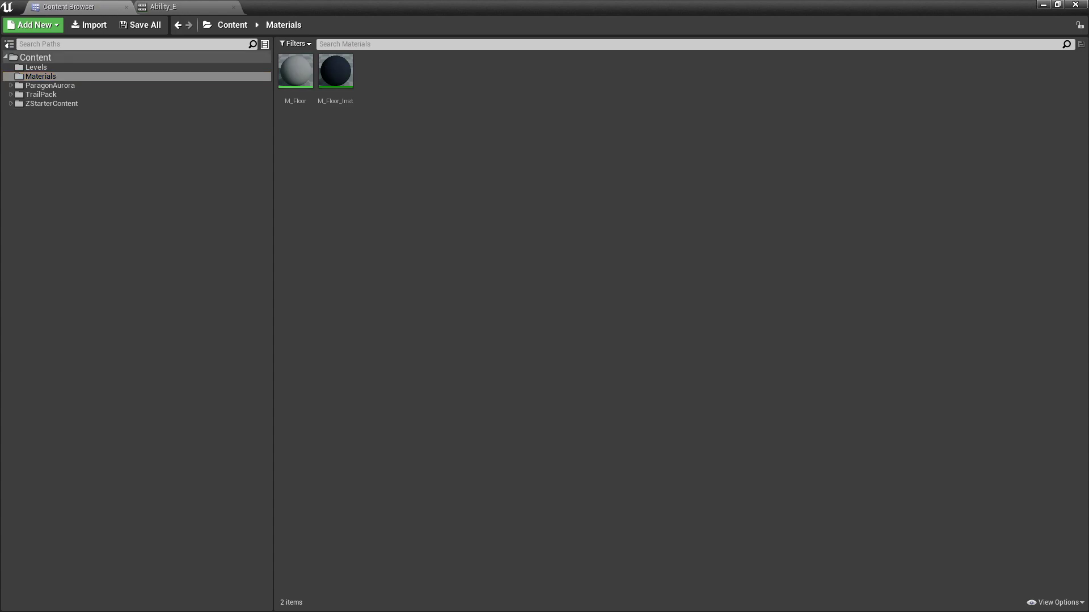
right_click(389, 74)
left_click(414, 222)
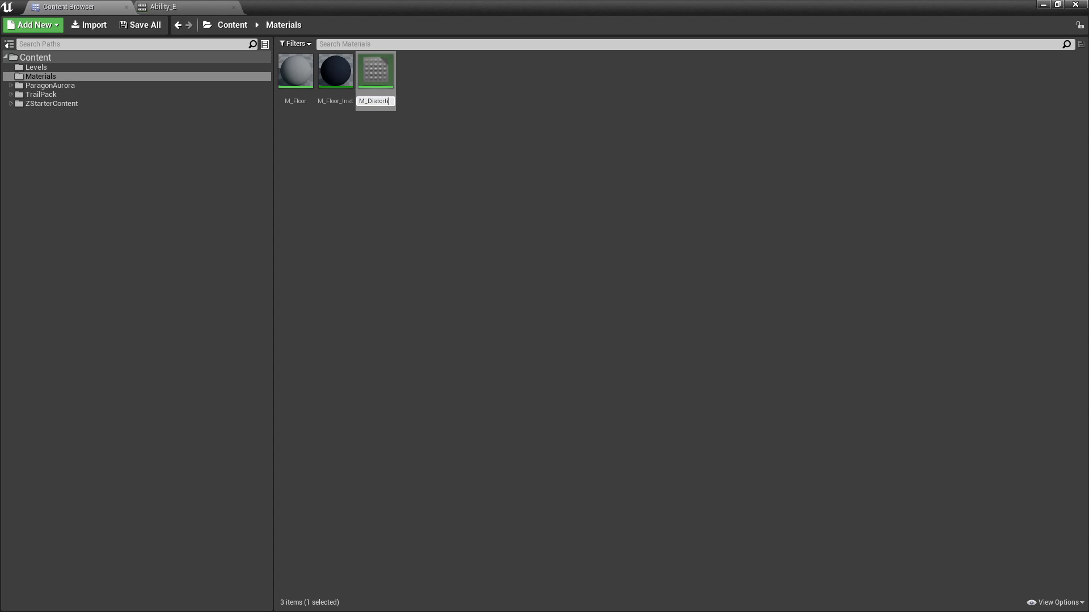
key("Return")
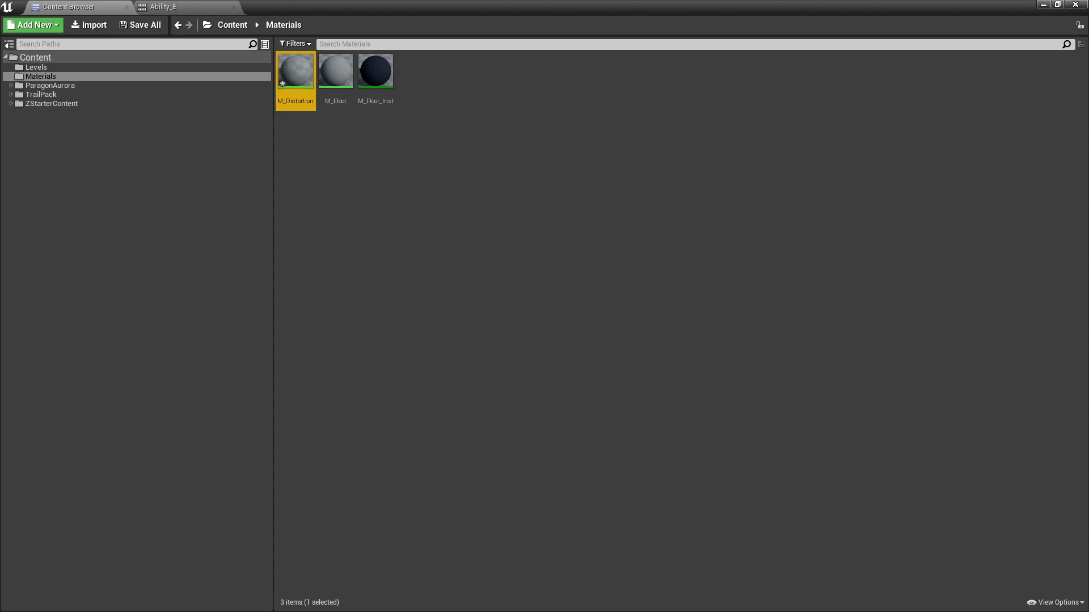
key("Return")
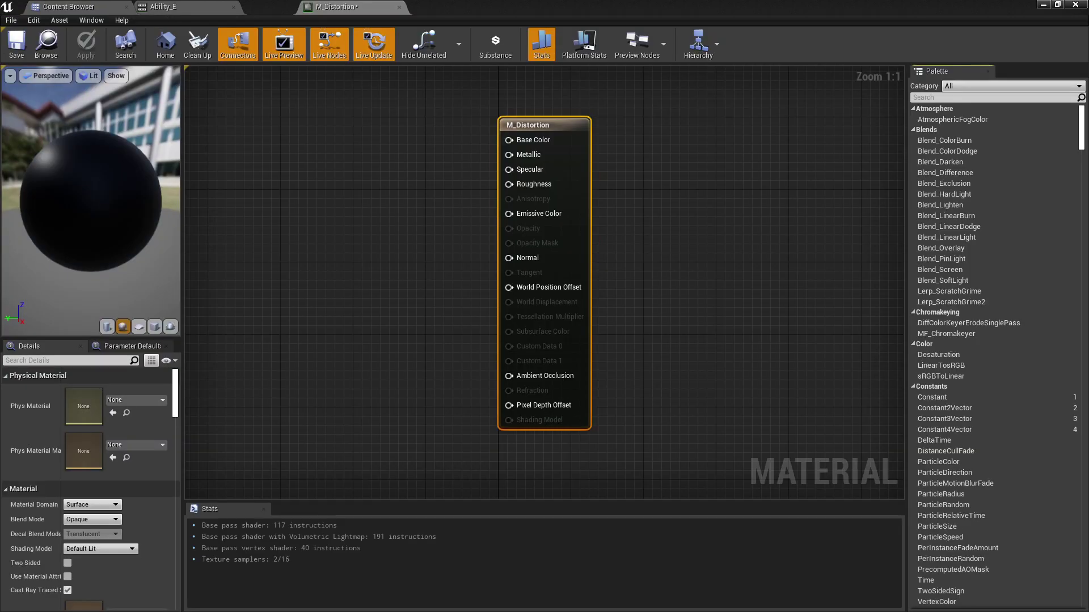
- Configure M_Distortion with the Translucent blend mode, the Unlit shading model and Two Sided enabled
right_click_drag(426, 190, 428, 190)
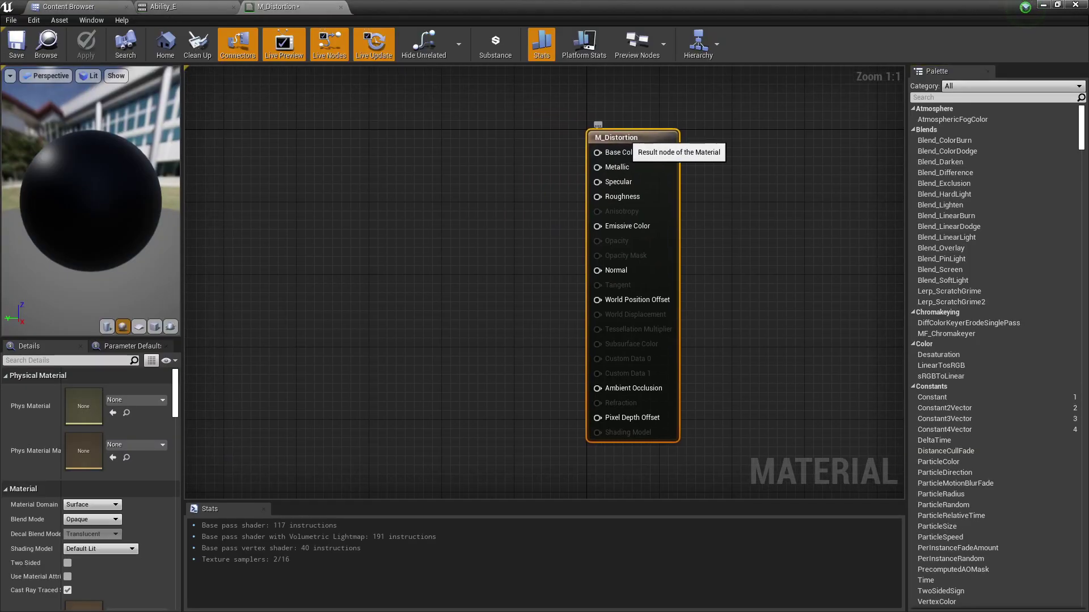
left_click(92, 519)
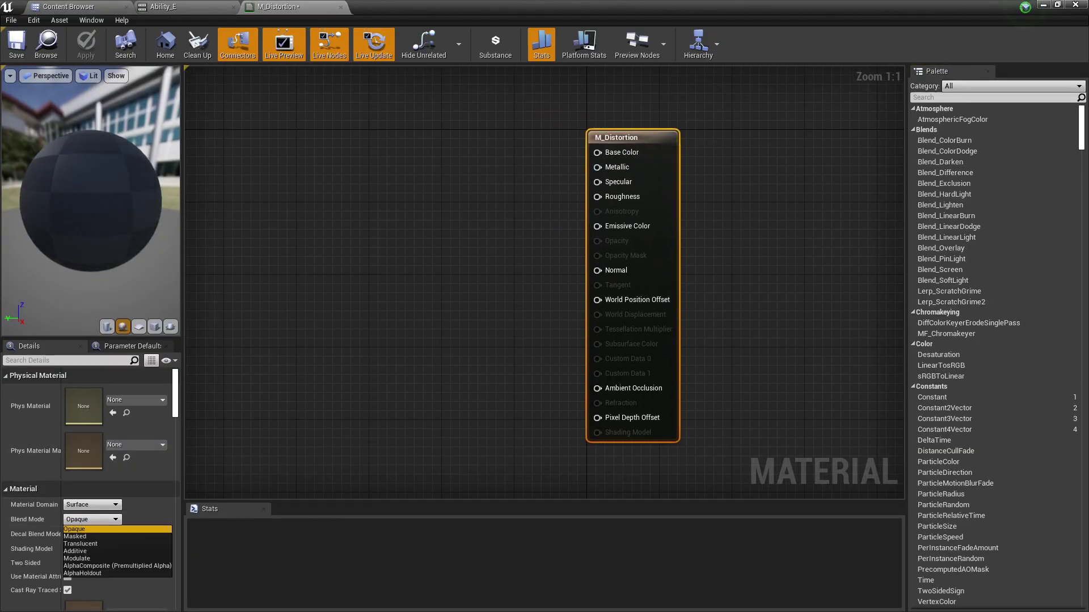
left_click(91, 543)
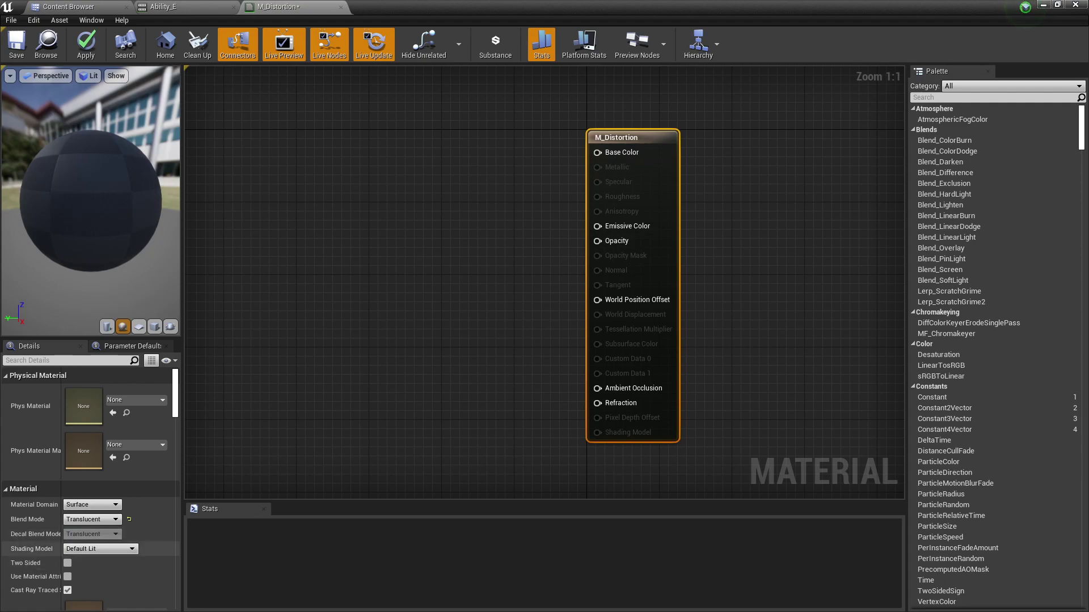
left_click(100, 549)
left_click(70, 450)
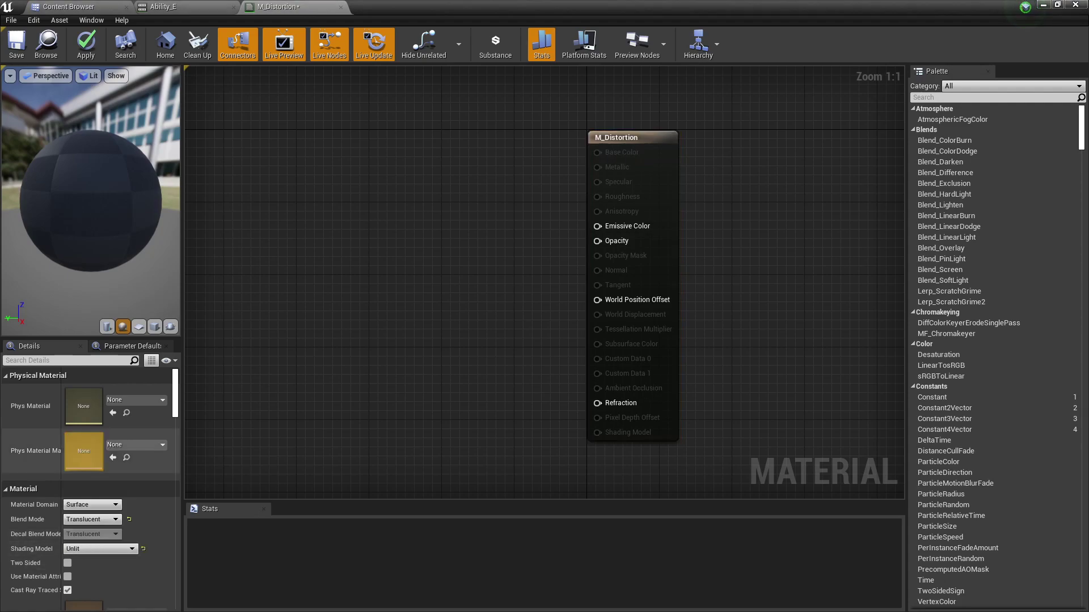
left_click(68, 563)
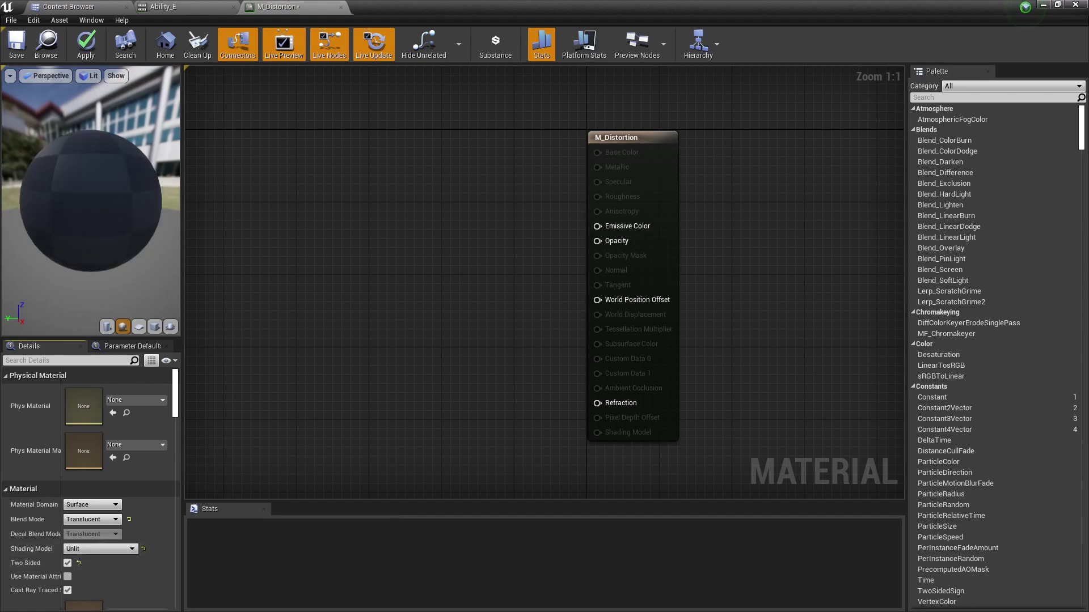
right_click_drag(522, 238, 581, 248)
left_click(690, 149)
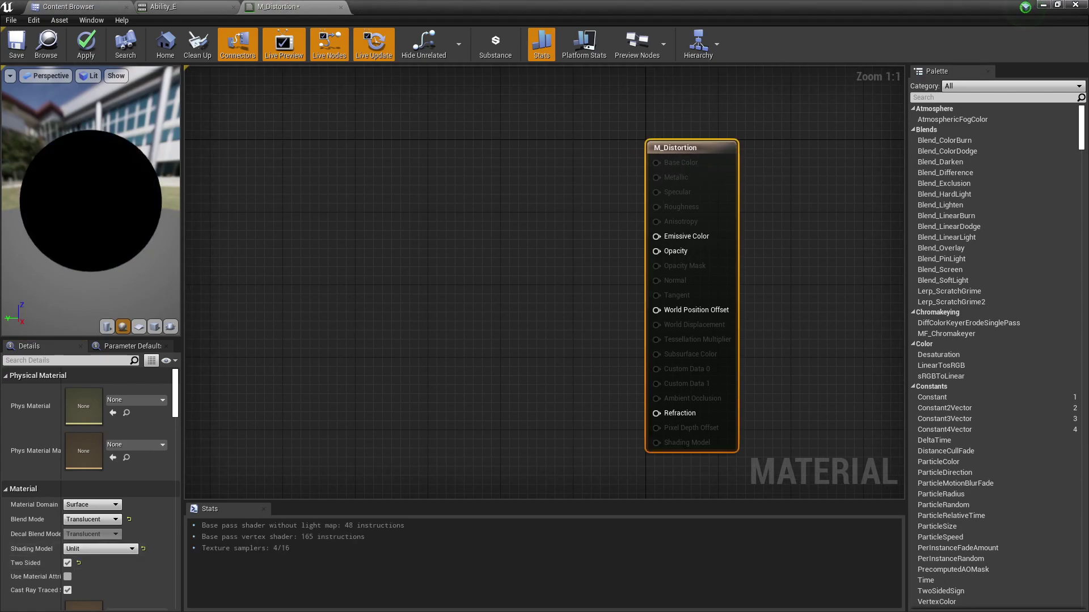
right_click_drag(412, 226, 365, 226)
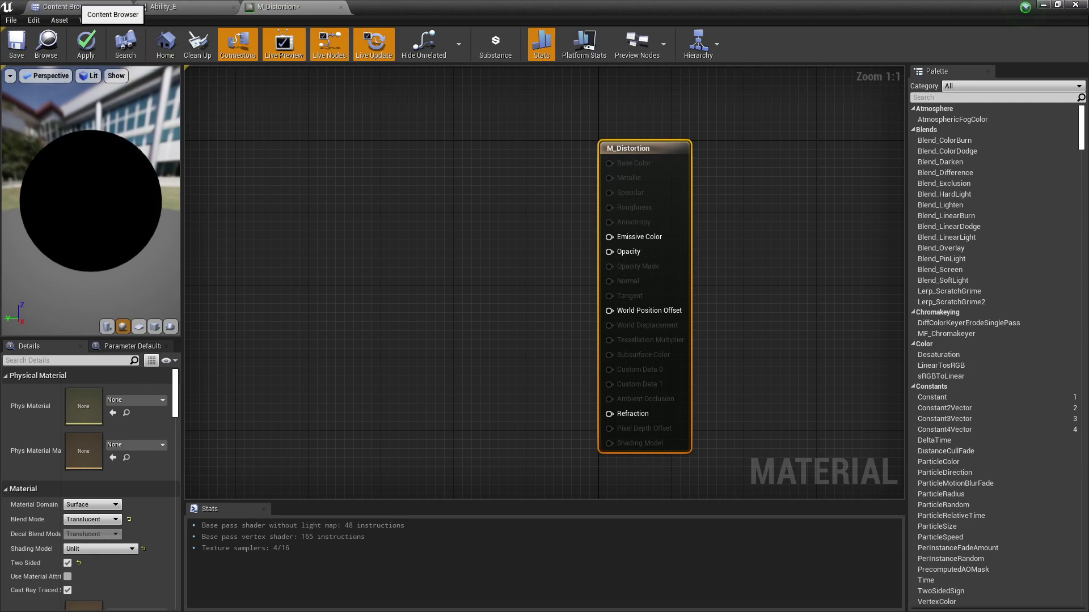
- Open the T_Water_N texture from the ZStarterContent Textures folder to inspect its normal map
left_click(79, 7)
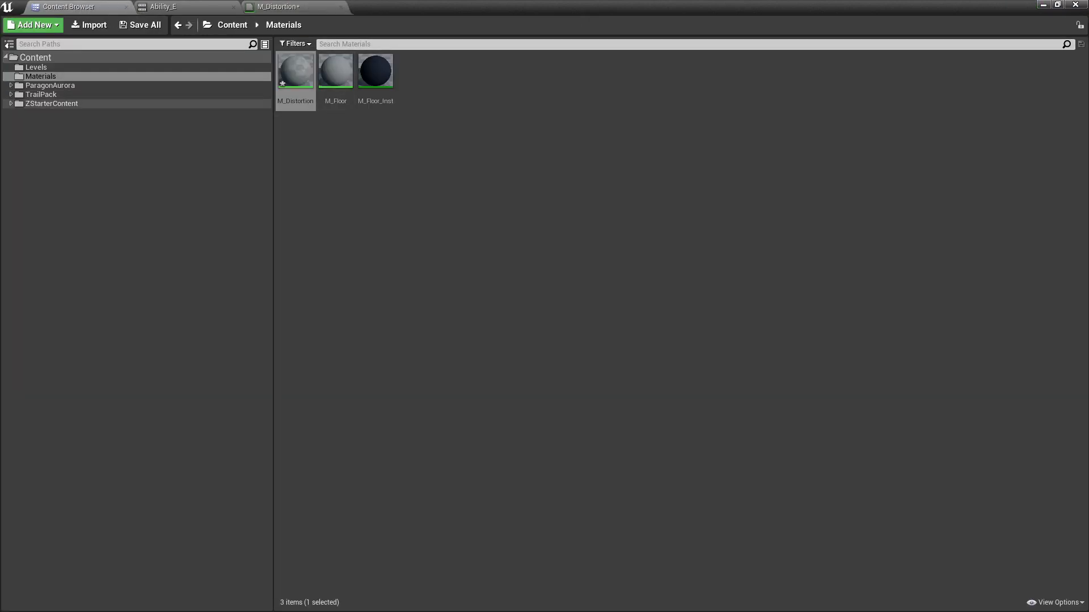
left_click(52, 104)
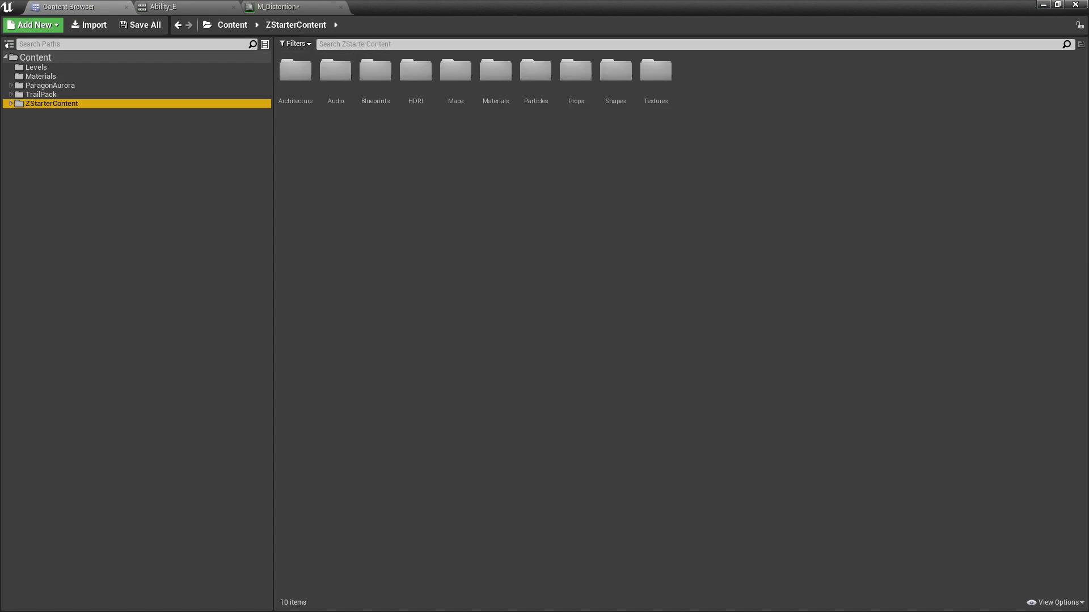
double_click(656, 71)
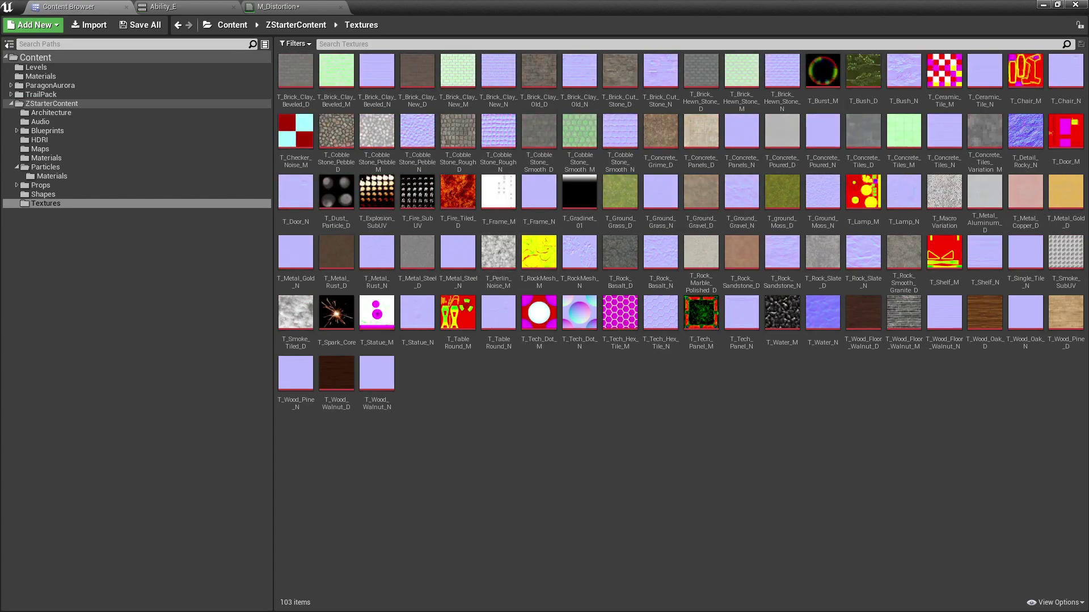
left_click(822, 315)
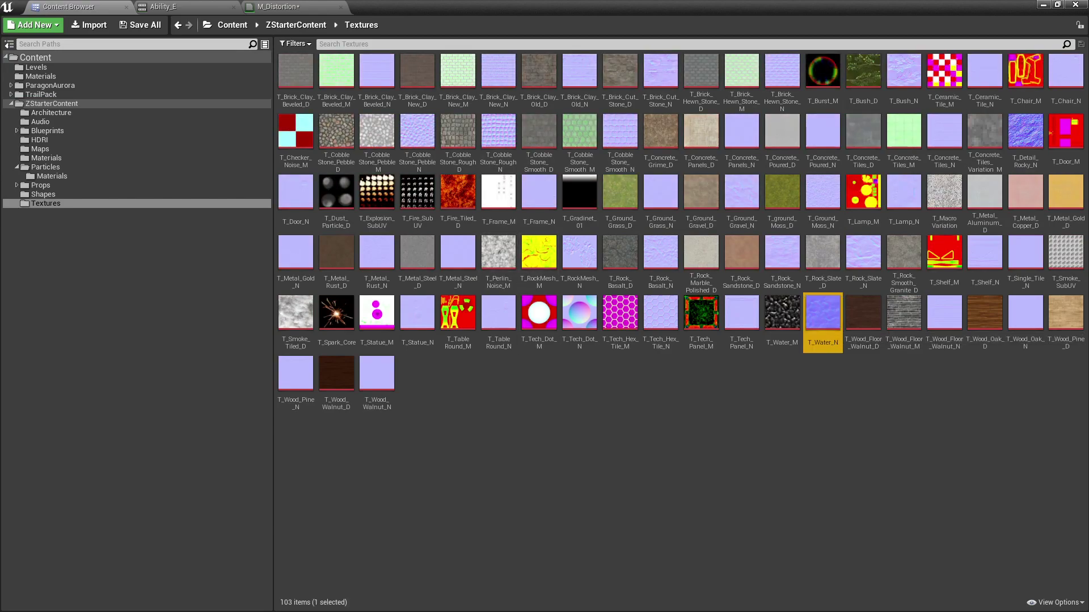
double_click(822, 314)
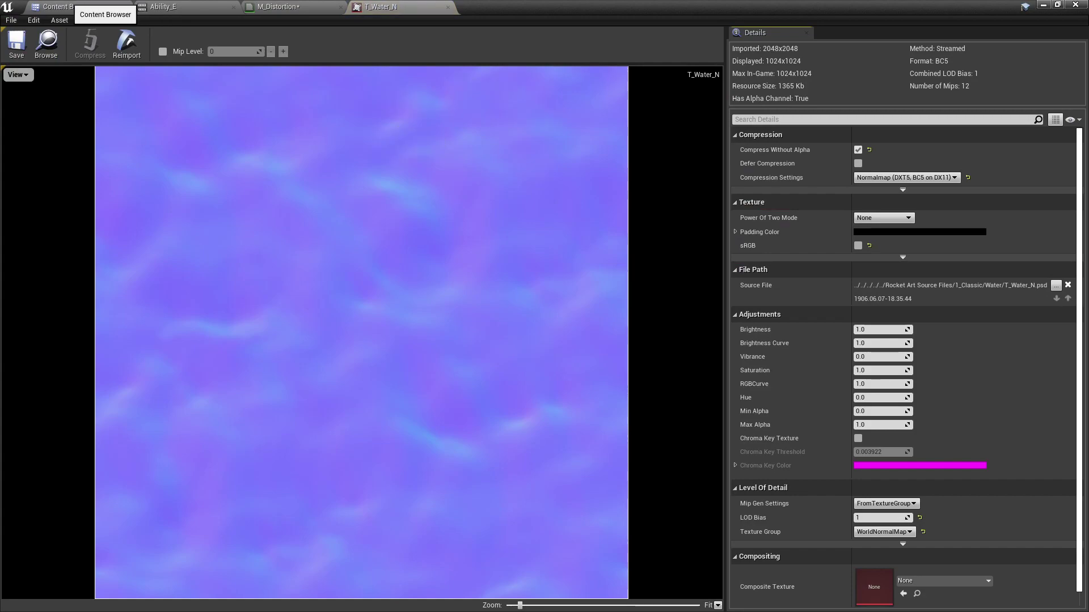
- Inspect the T_Detail_Rocky_N normal map from the same textures folder and close it
left_click(79, 7)
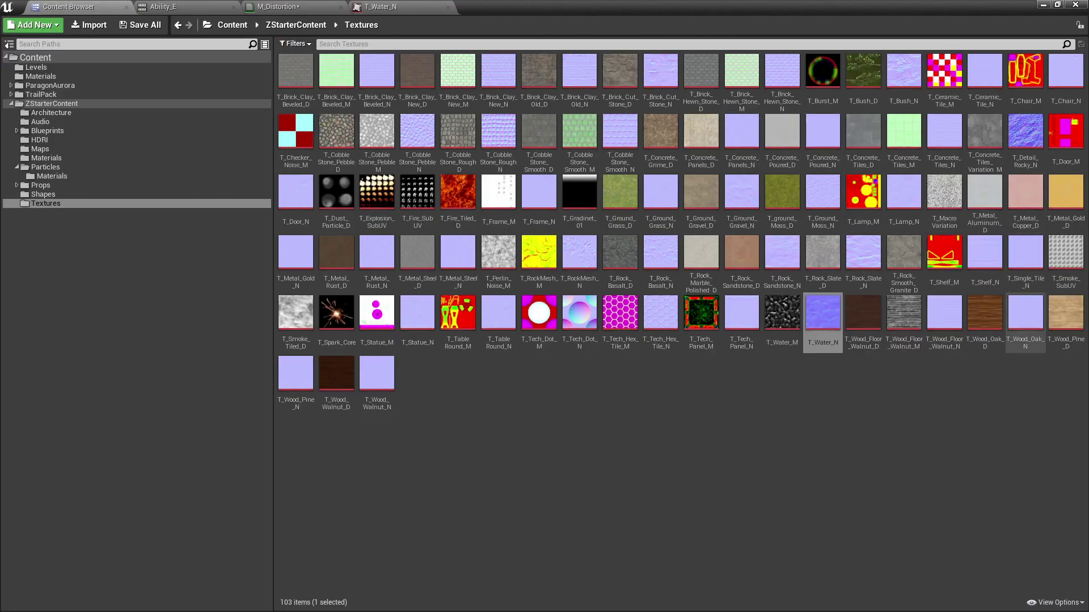
left_click(1026, 136)
double_click(1025, 136)
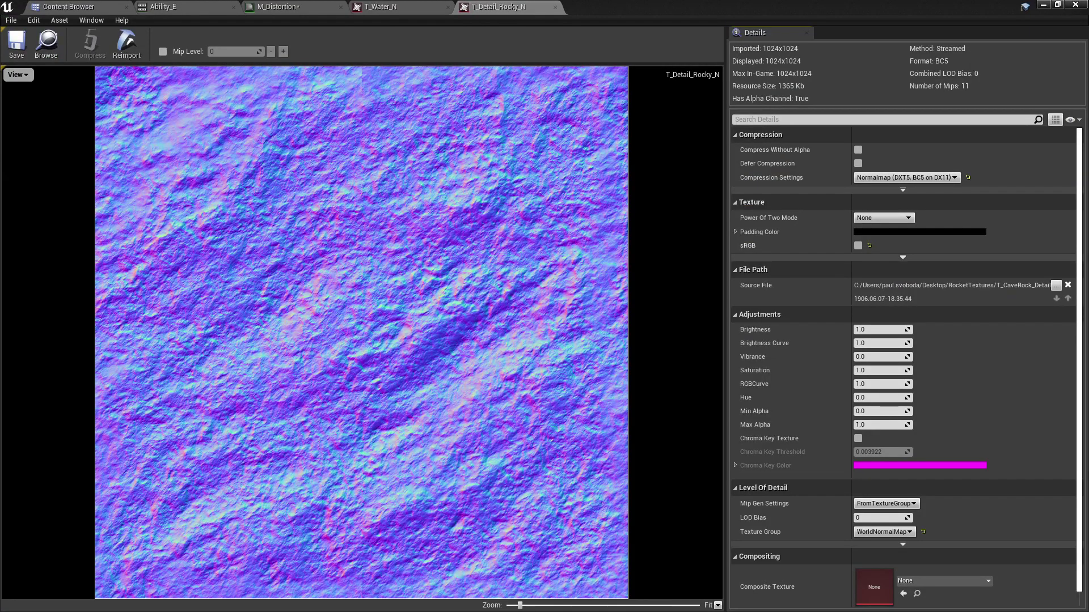
left_click(554, 7)
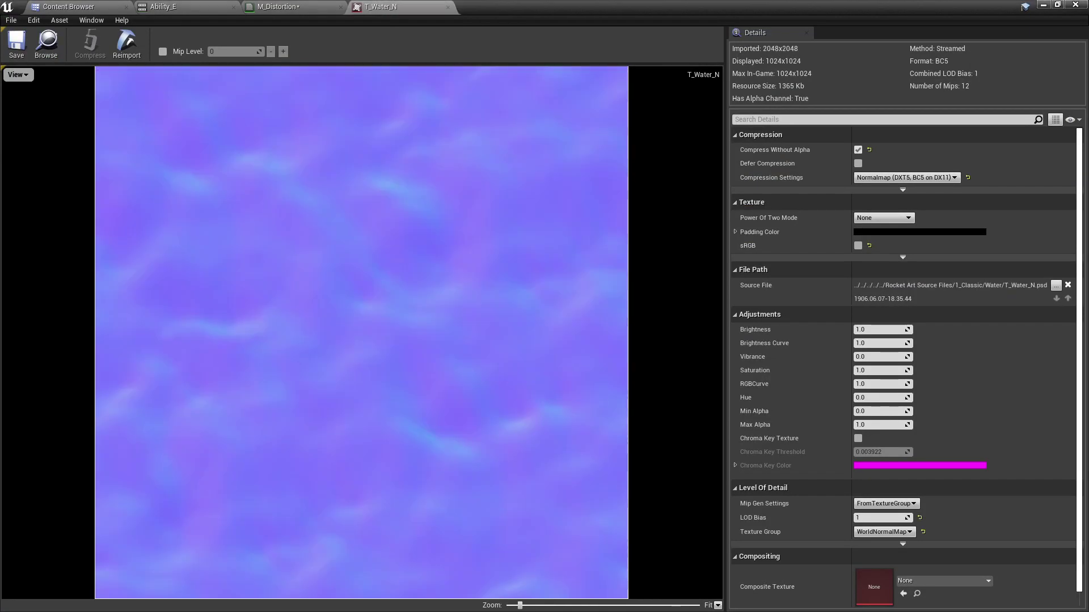
- Add a Texture Sample node using T_Water_N to the M_Distortion graph, placed to the left of the result node
left_click(46, 45)
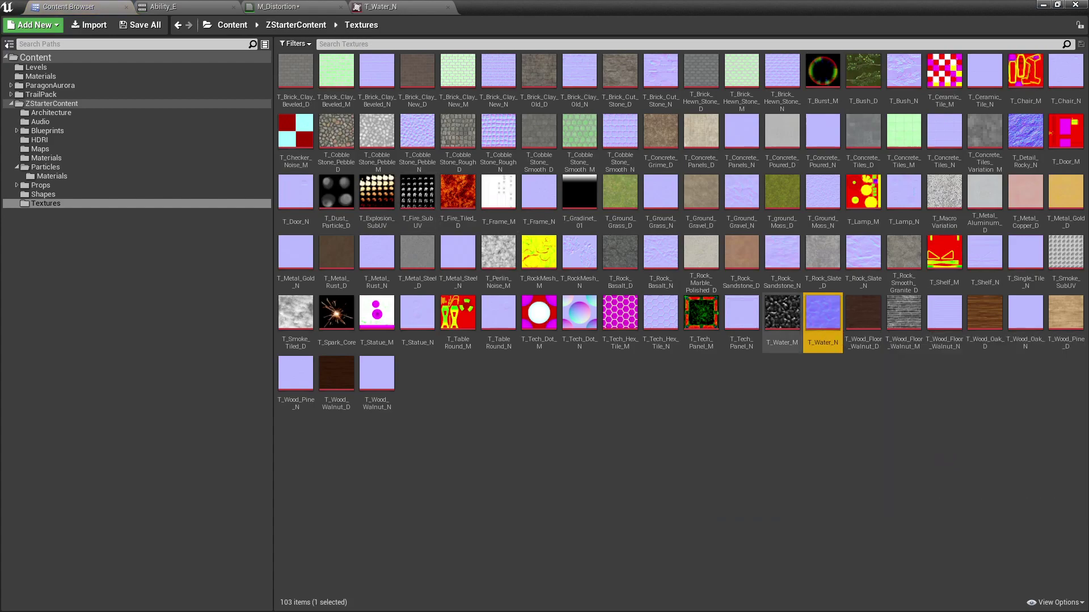
left_click(292, 7)
right_click_drag(360, 173, 427, 277)
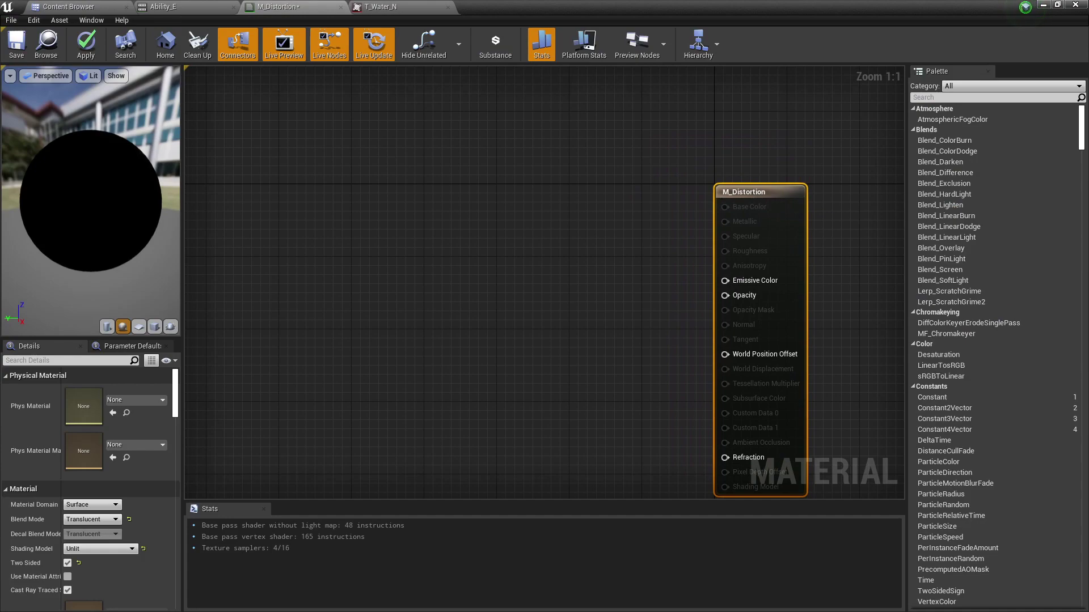
left_click(427, 276)
key("t")
left_click(407, 233)
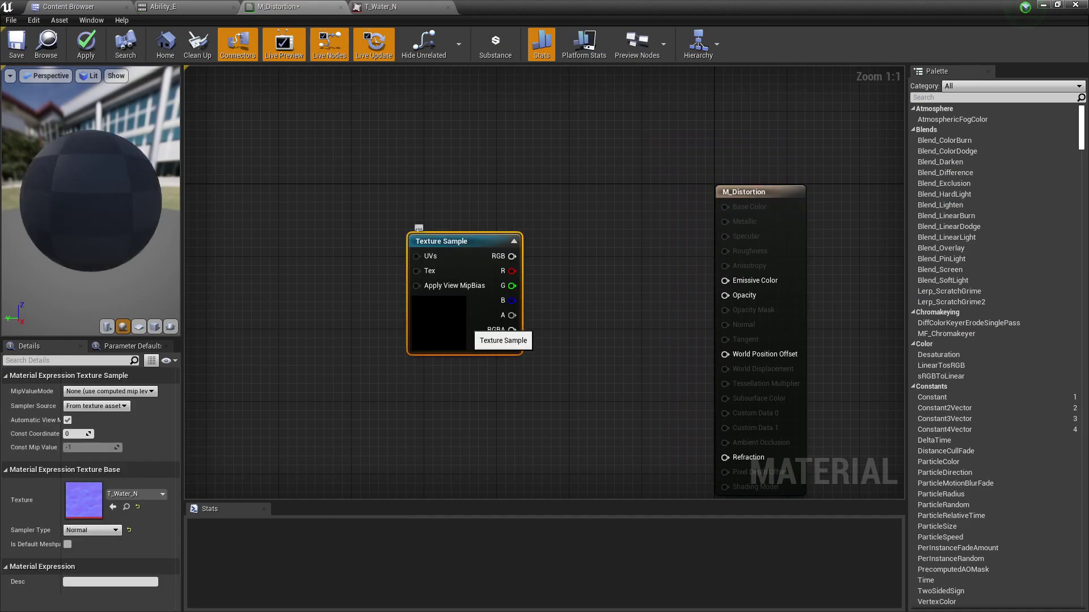
left_click_drag(466, 326, 411, 258)
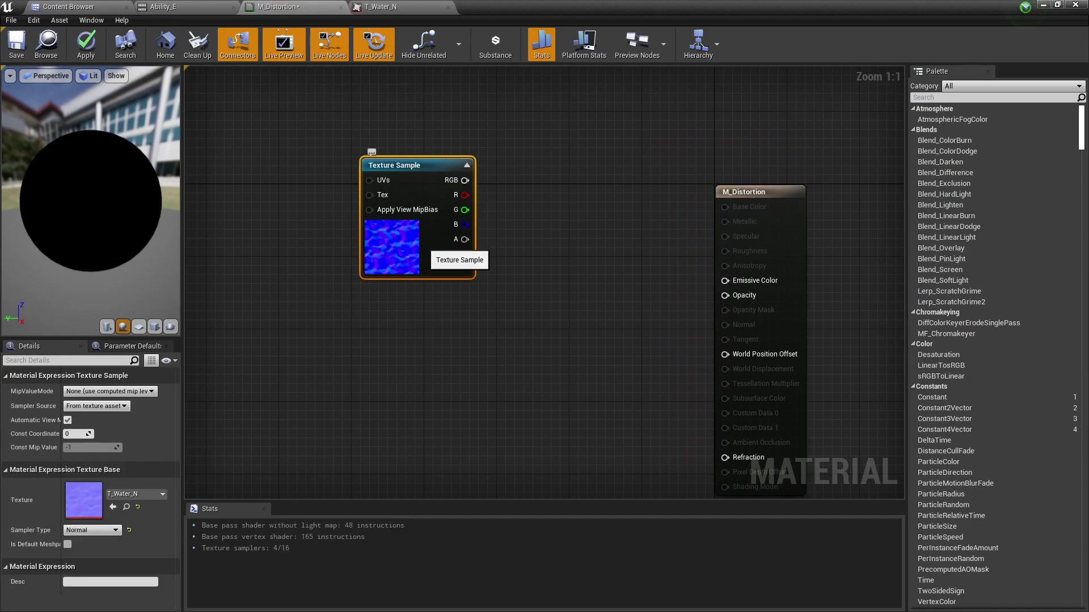
left_click(467, 165)
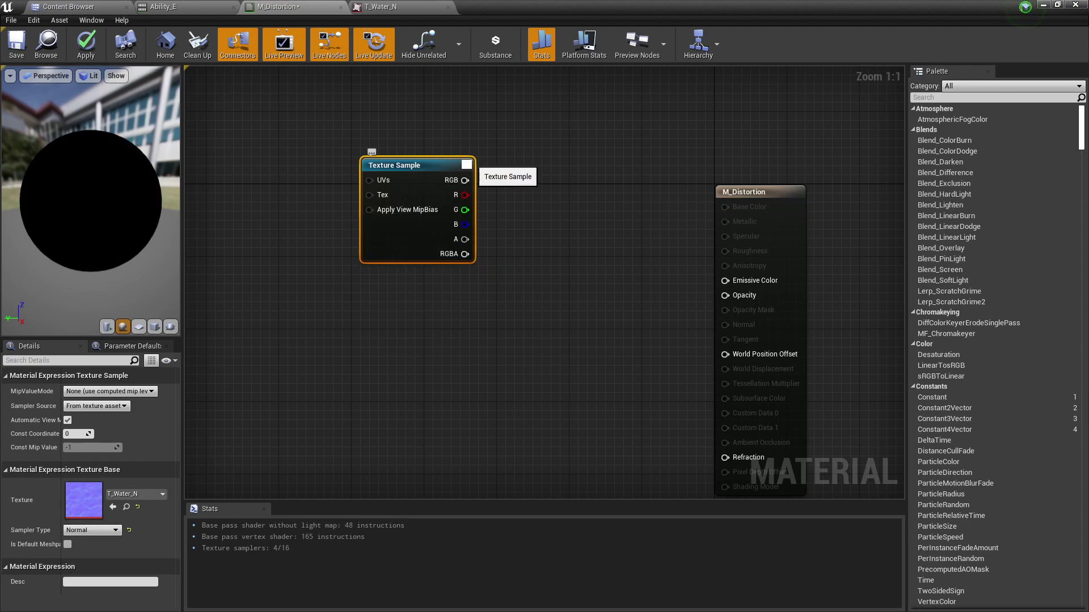
left_click(467, 165)
left_click_drag(424, 167, 406, 150)
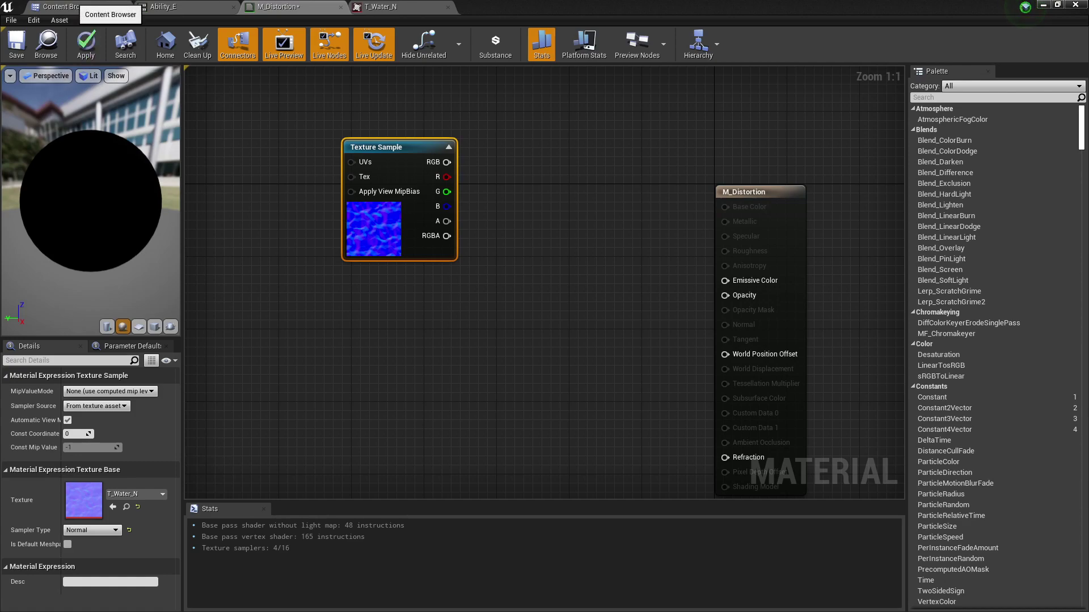
- Add a Texture Sample node using T_Noise02 from the TrailPack Textures folder, placed directly below the T_Water_N sample
left_click(62, 7)
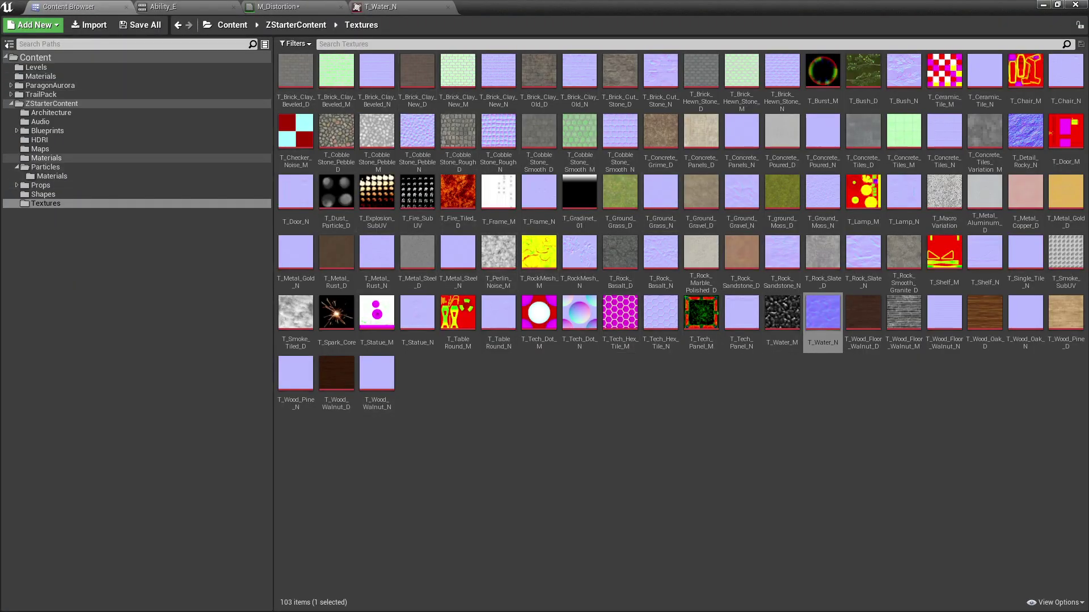
left_click(41, 94)
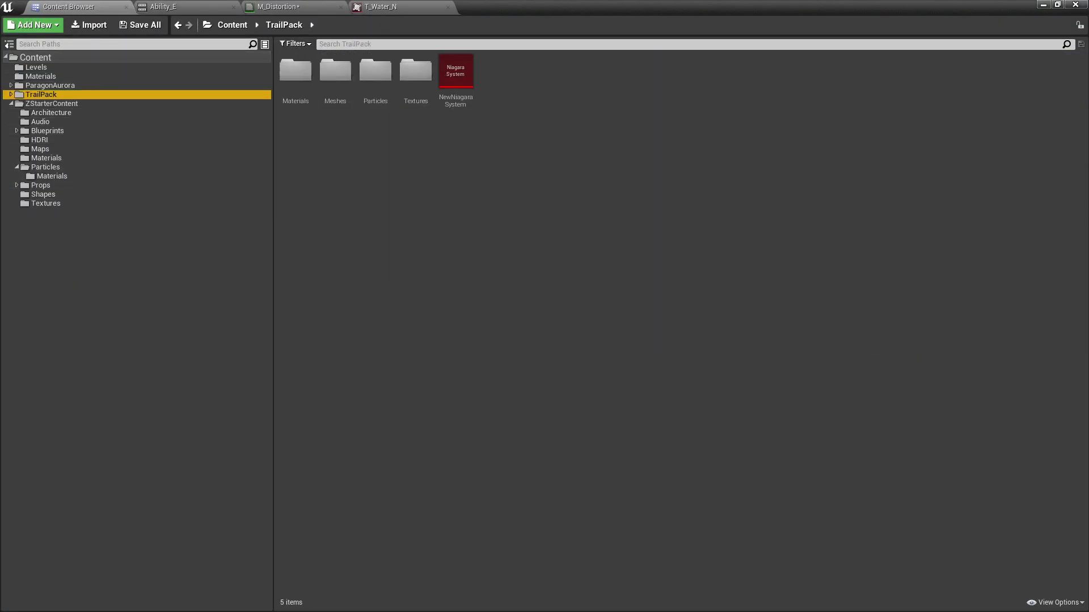
double_click(415, 70)
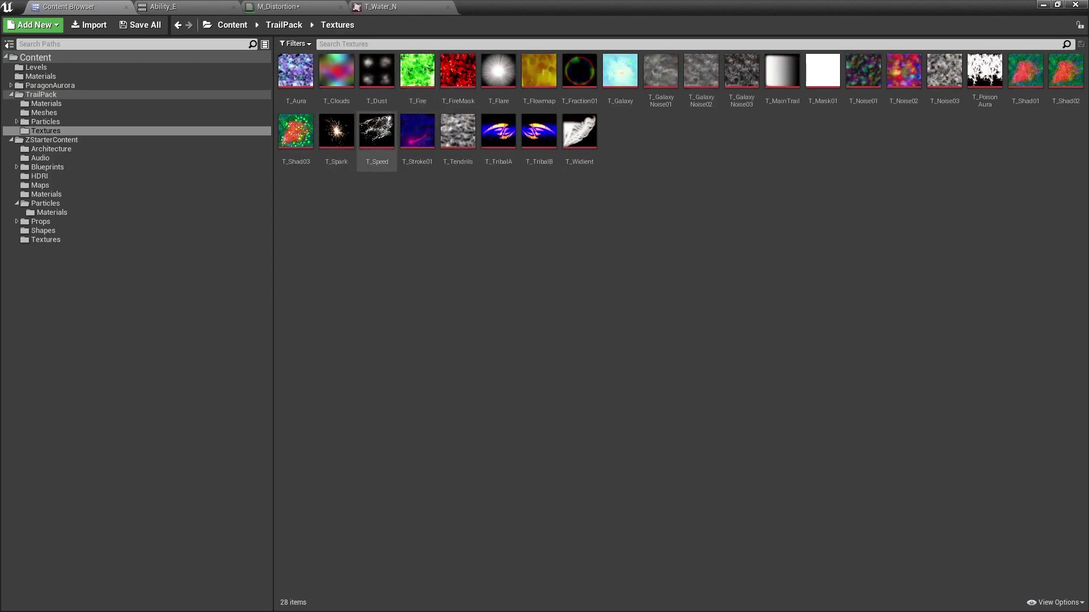
left_click(904, 71)
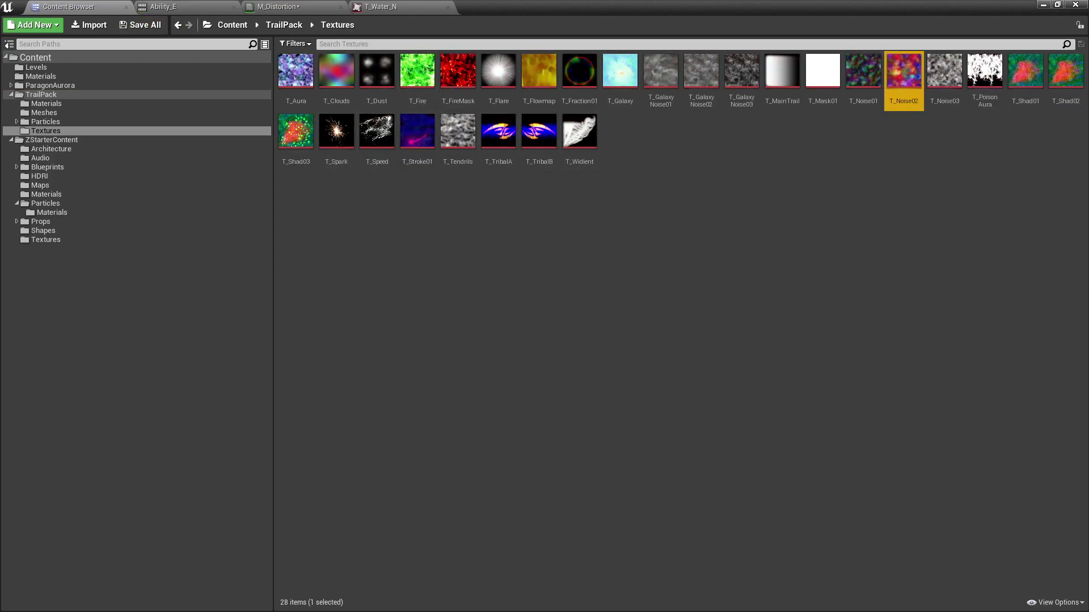
left_click(278, 7)
key("t")
left_click(418, 333)
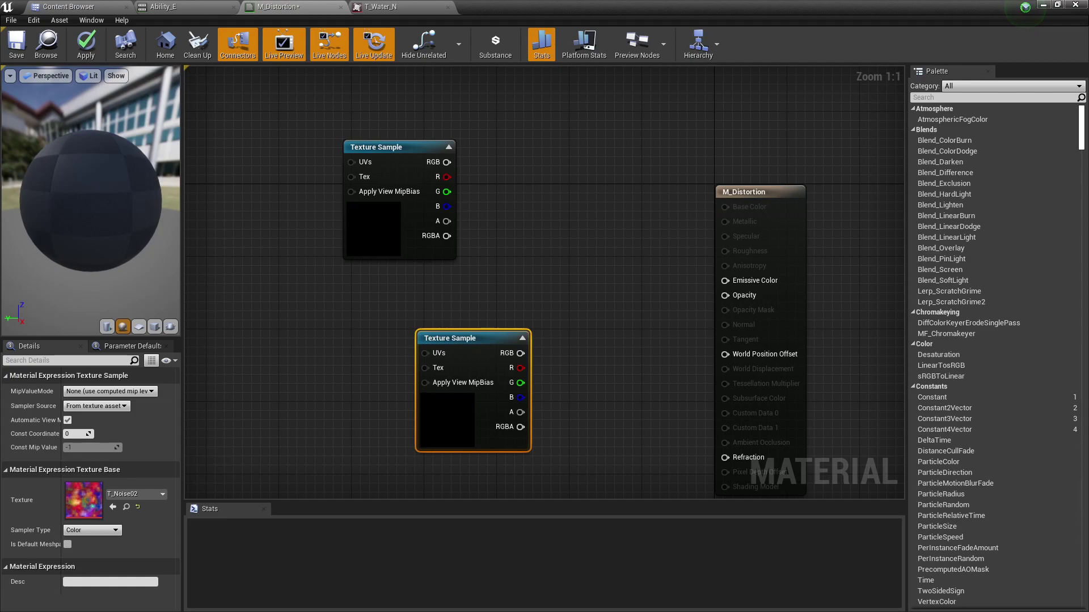
left_click_drag(472, 424, 402, 376)
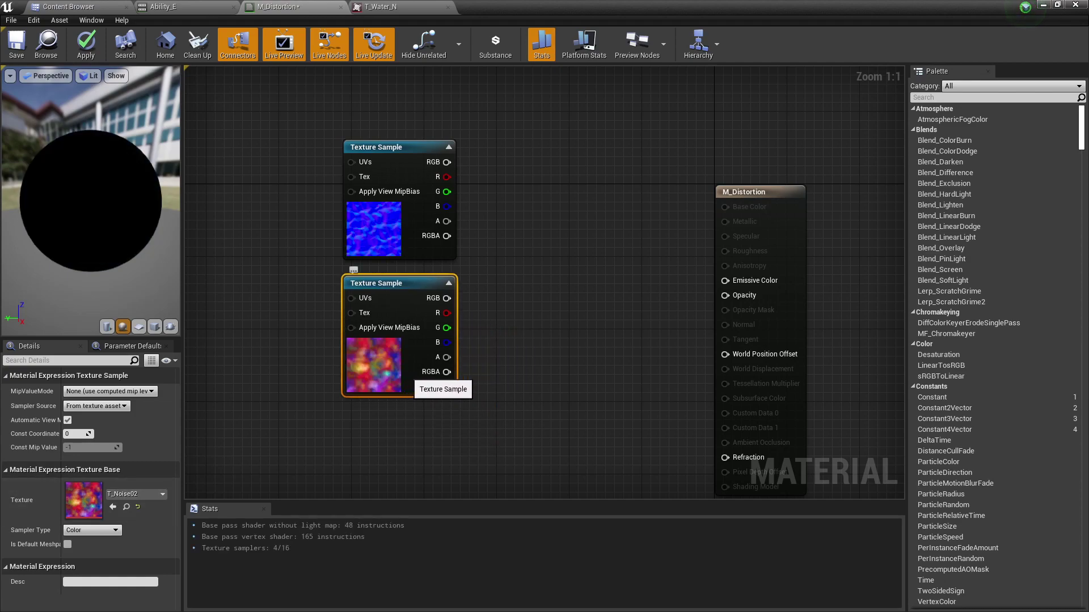
- Spread the two Texture Sample nodes apart vertically, with T_Water_N above T_Noise02, leaving a gap between them
right_click_drag(473, 413, 469, 297)
left_click_drag(401, 245, 385, 350)
scroll(442, 317, "down", 1)
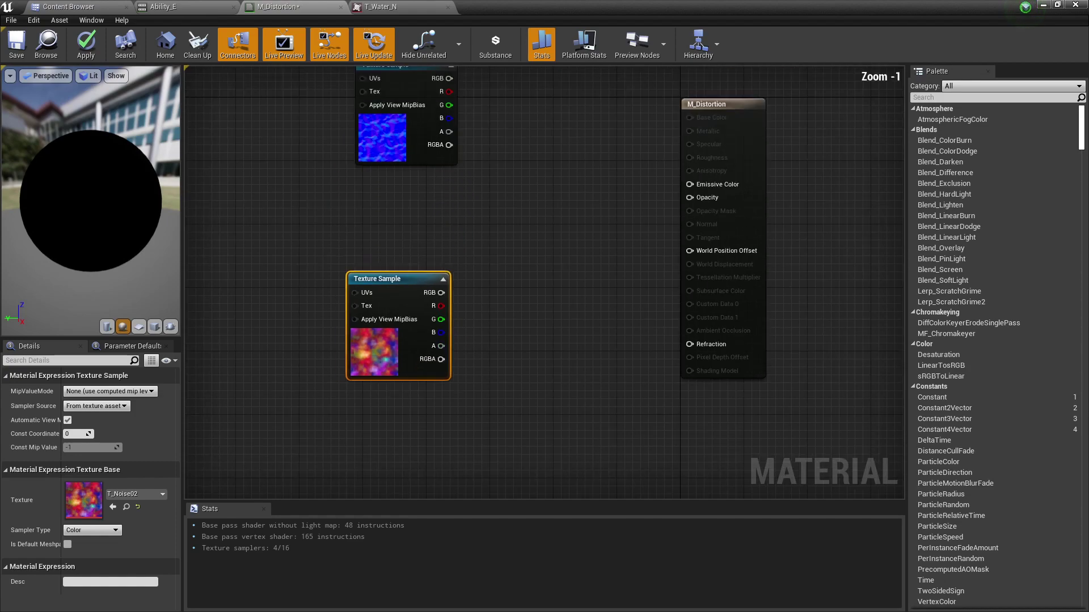
right_click_drag(465, 260, 466, 224)
scroll(466, 223, "down", 2)
left_click_drag(404, 296, 399, 351)
left_click_drag(413, 135, 383, 184)
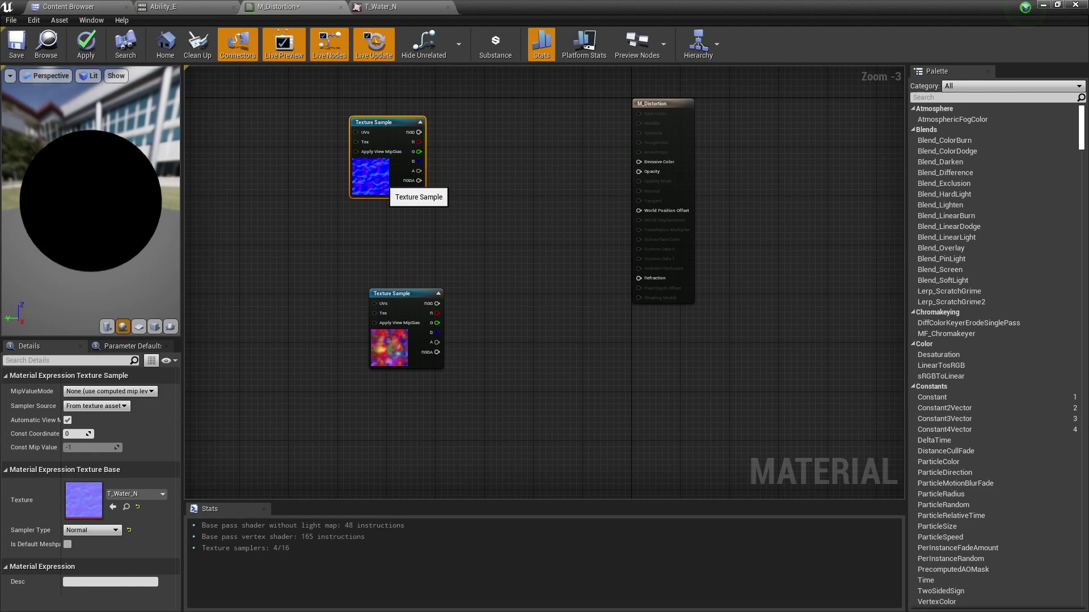
right_click_drag(349, 206, 368, 286)
scroll(372, 241, "up", 1)
left_click_drag(375, 256, 345, 253)
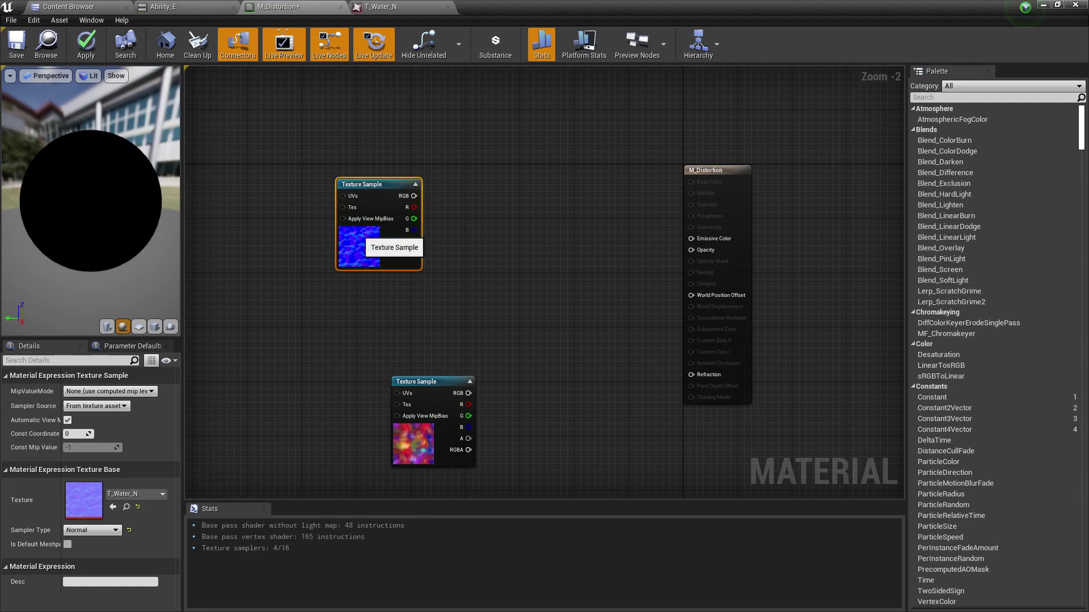
left_click_drag(359, 232, 345, 217)
- Try feeding the T_Noise02 sample's red output into the Refraction input of M_Distortion, and break the link again
left_click_drag(469, 404, 691, 375)
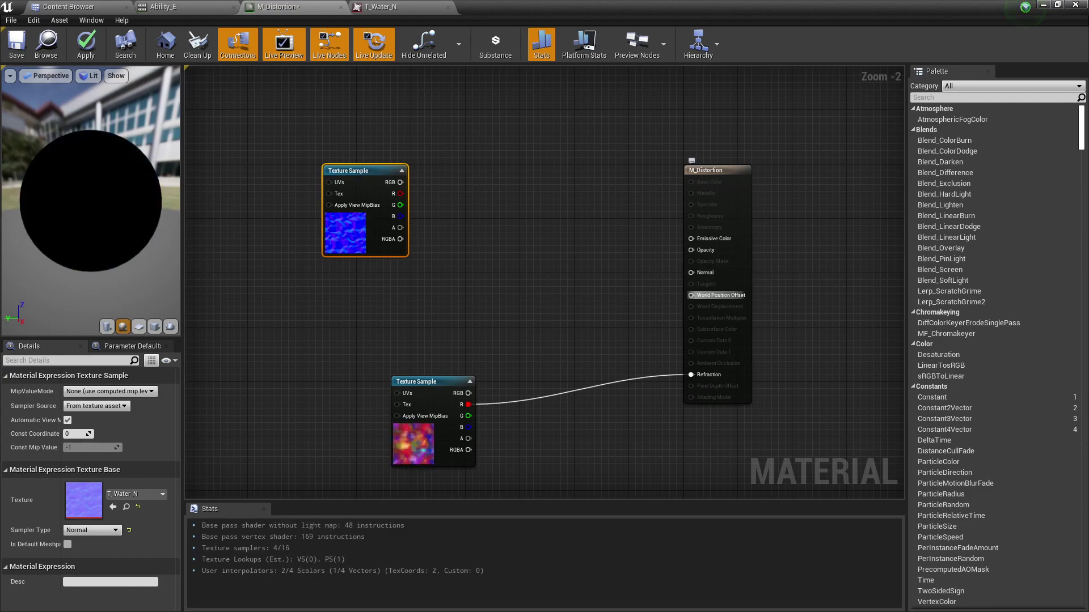
left_click(691, 375, "alt")
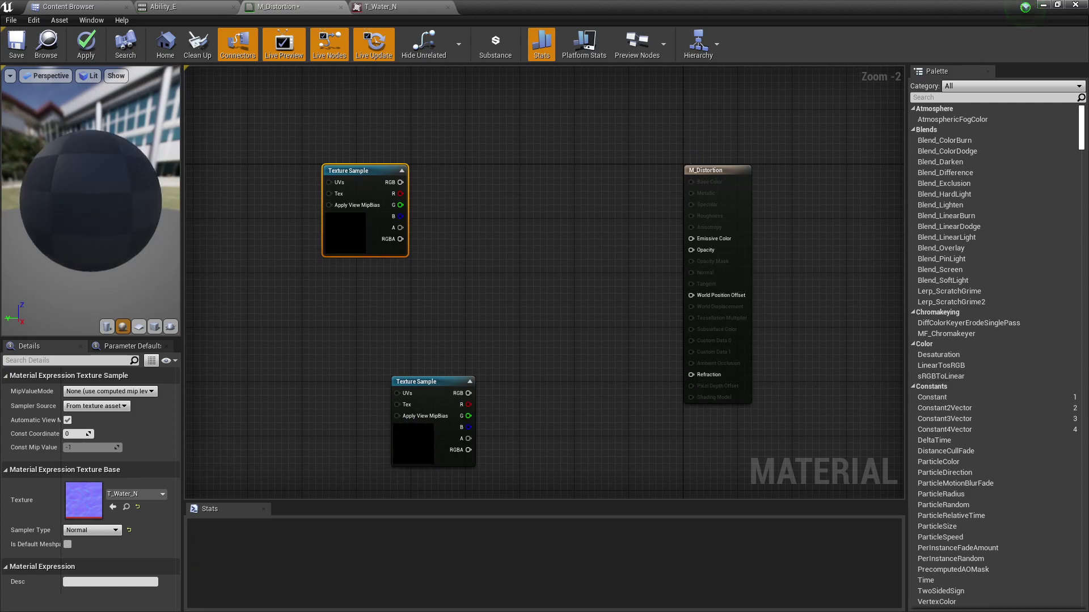
left_click_drag(431, 397, 370, 397)
left_click_drag(357, 232, 357, 218)
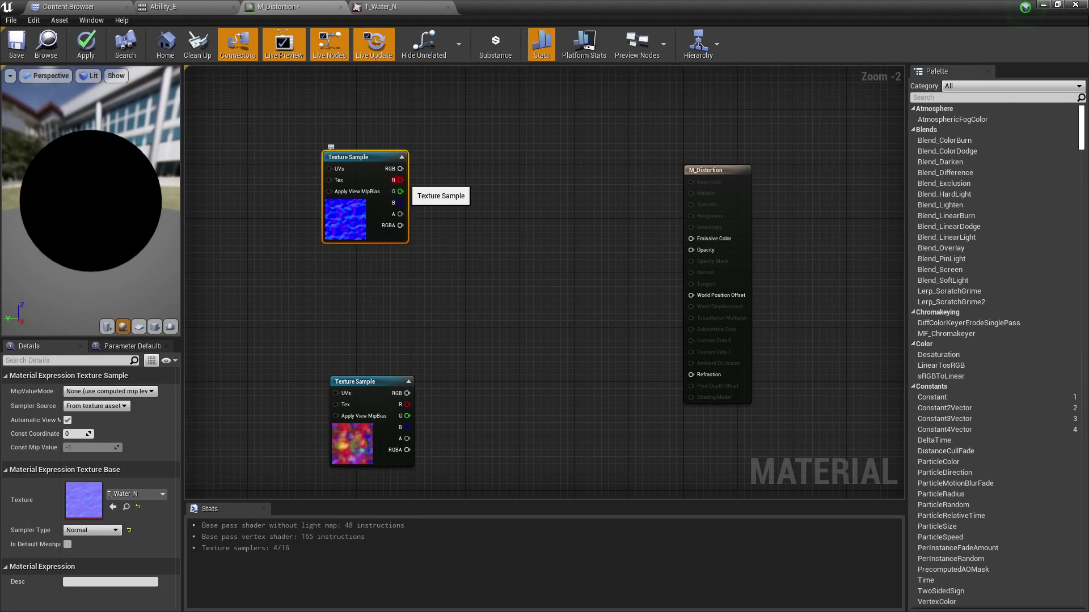
- Try feeding the T_Water_N sample's red output into the Normal input of M_Distortion, and break the link again
left_click_drag(400, 180, 691, 272)
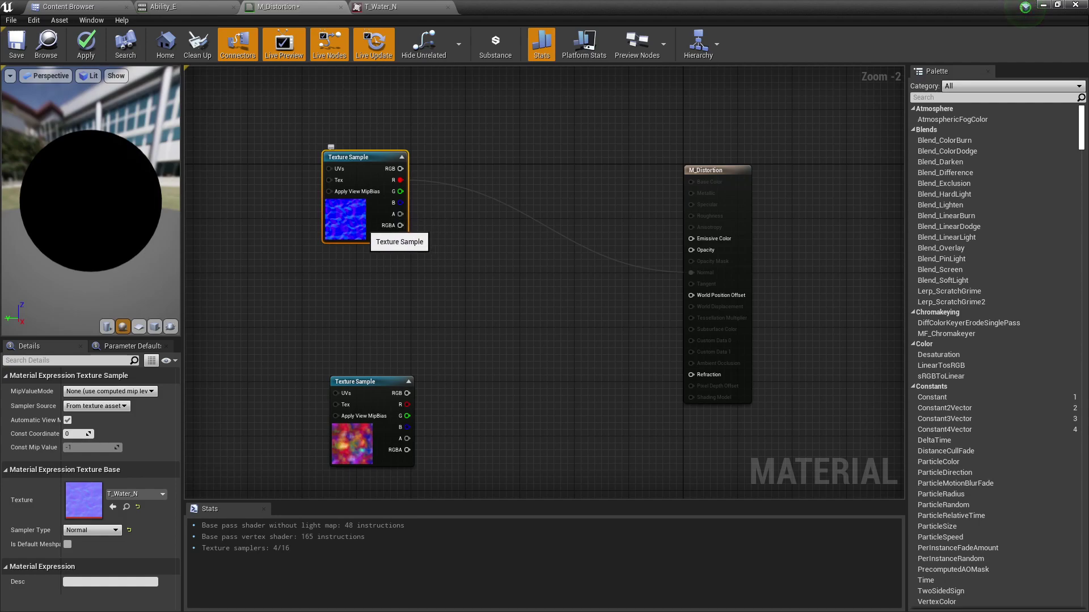
left_click_drag(364, 228, 365, 214)
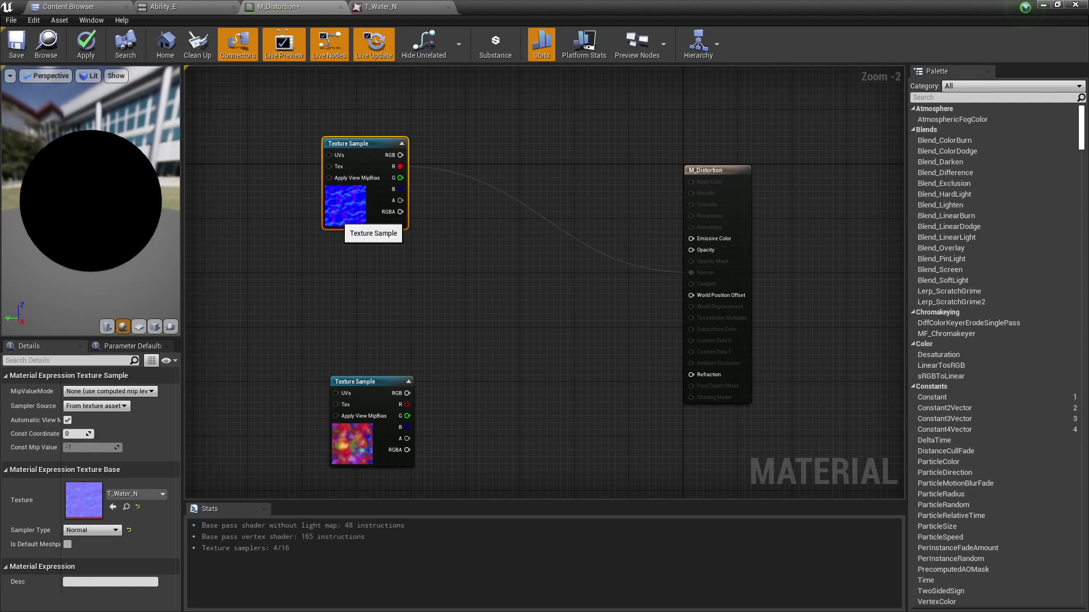
left_click_drag(363, 221, 336, 215)
left_click(691, 275)
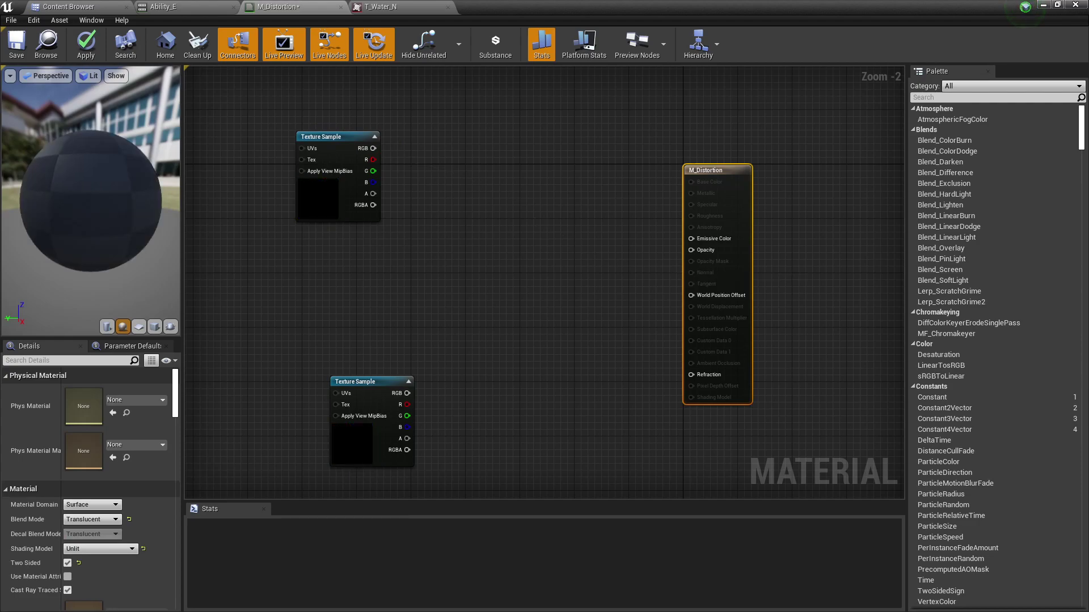
- Add a RadialGradientExponential node in the gap between the T_Water_N and T_Noise02 samples
left_click_drag(366, 211, 351, 190)
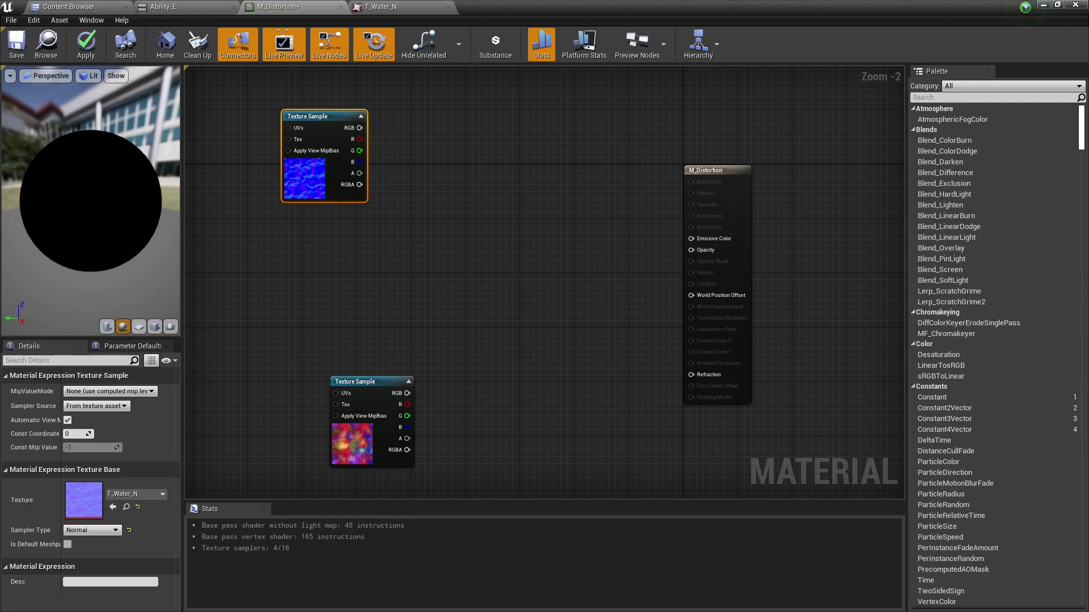
right_click(385, 258)
type("radial")
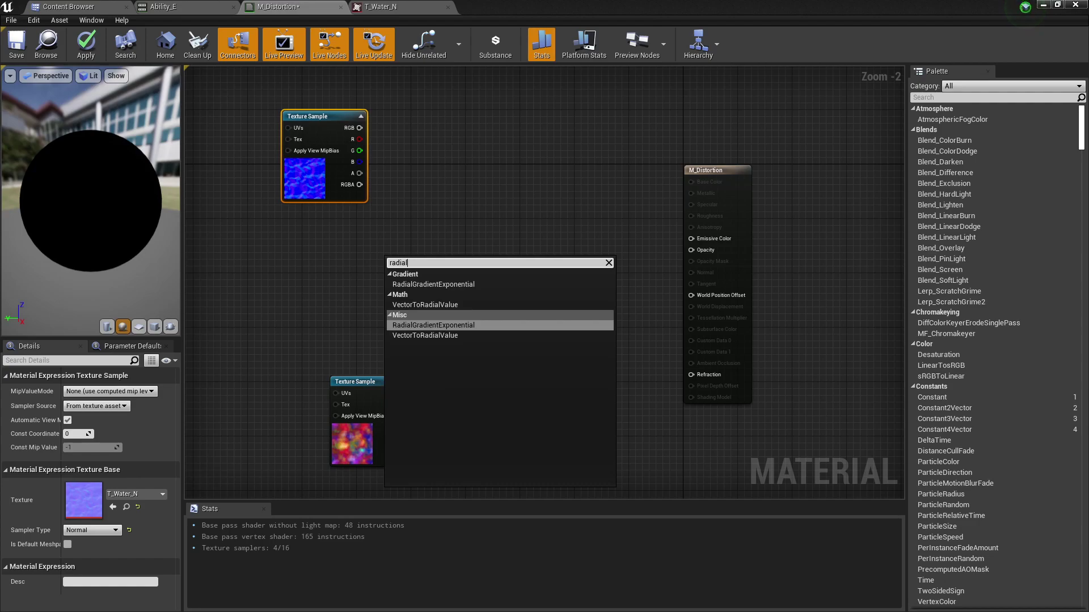
key("Return")
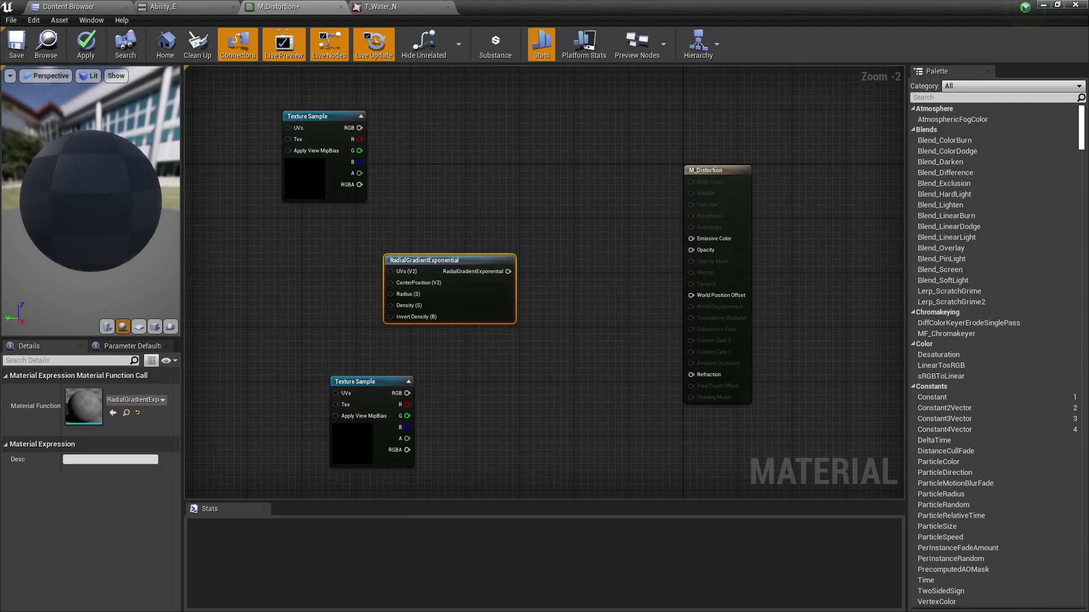
mouse_move(436, 261)
left_mouse_down()
mouse_move(389, 246)
mouse_move(423, 253)
left_mouse_up()
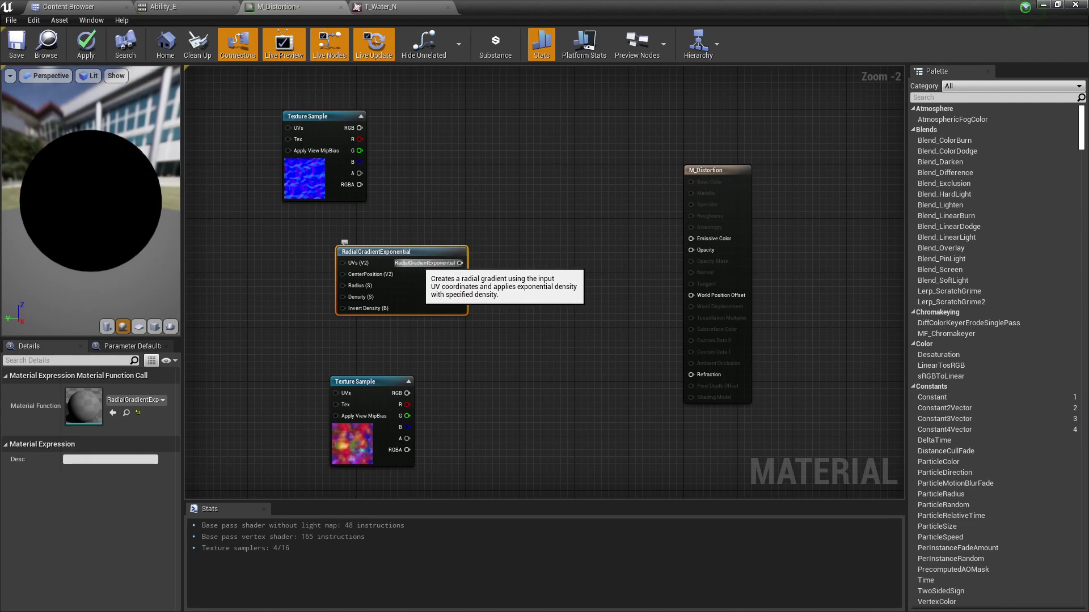
- Add a Multiply node with T_Water_N's RGB output in A and the RadialGradientExponential output in B, and show its preview
scroll(389, 279, "up", 1)
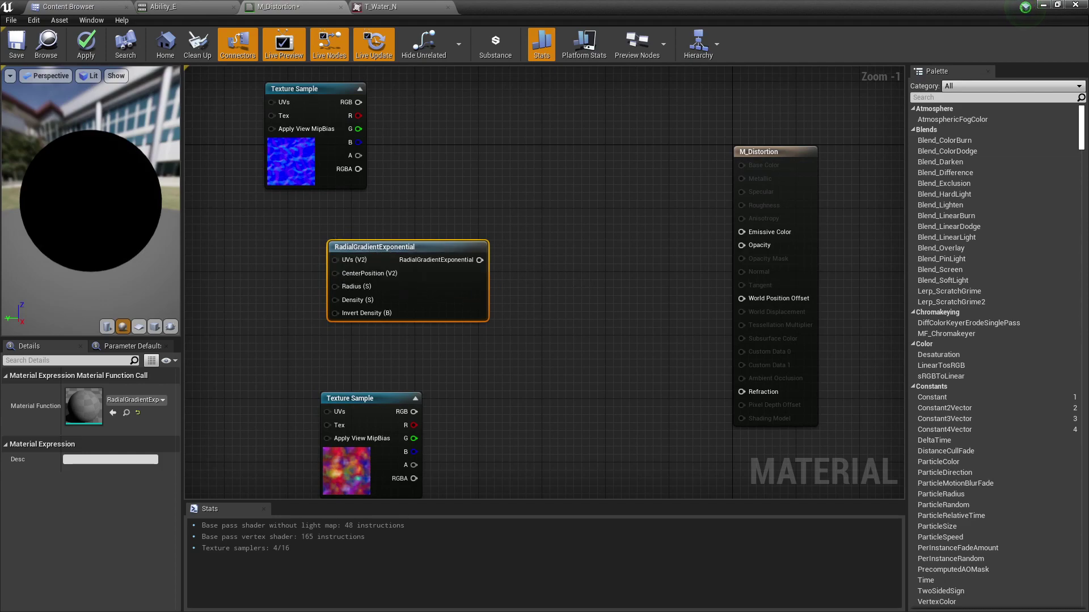
left_click(533, 249)
key("m")
left_click(532, 210)
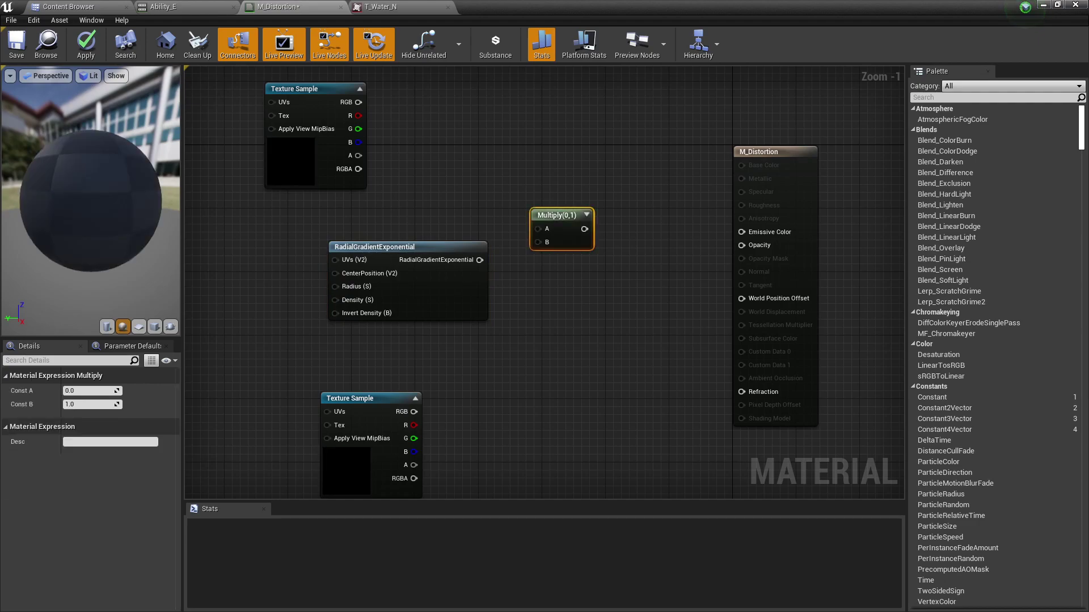
left_click_drag(357, 103, 538, 228)
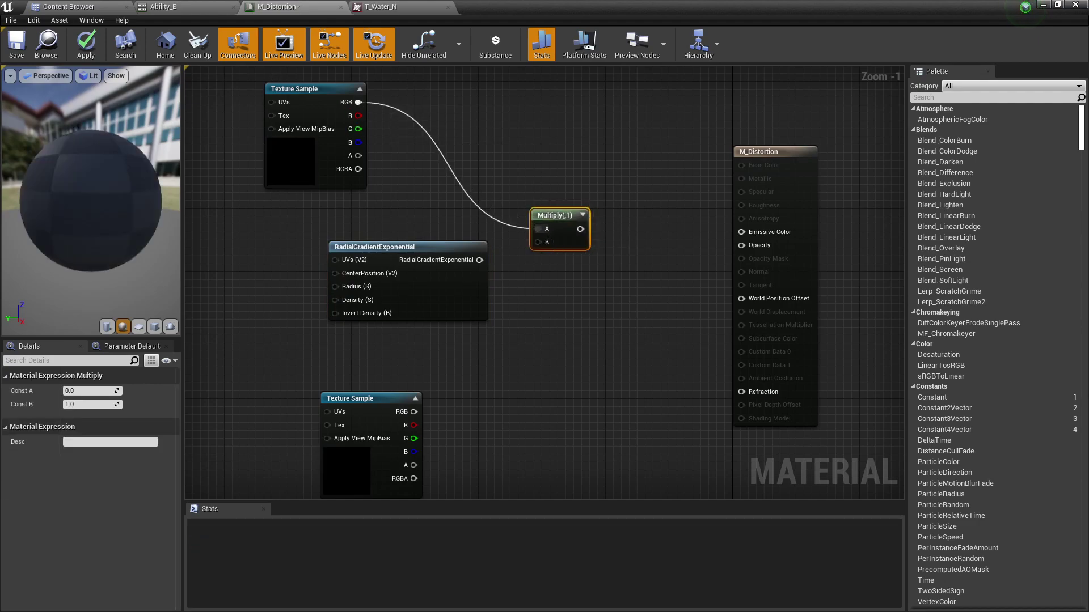
left_click_drag(480, 260, 584, 208)
left_click(572, 215)
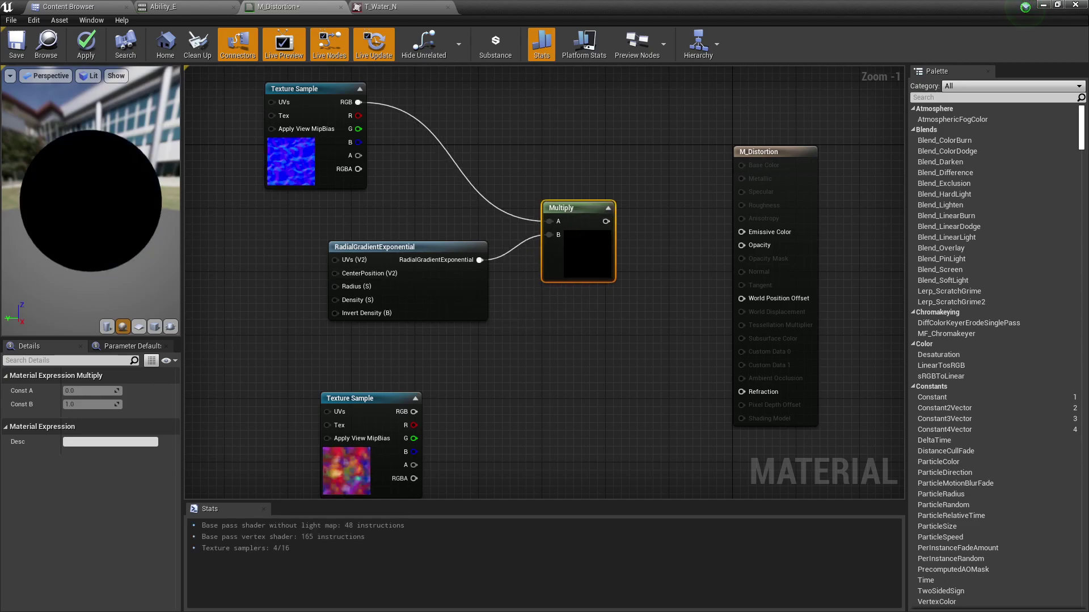
scroll(397, 291, "up", 1)
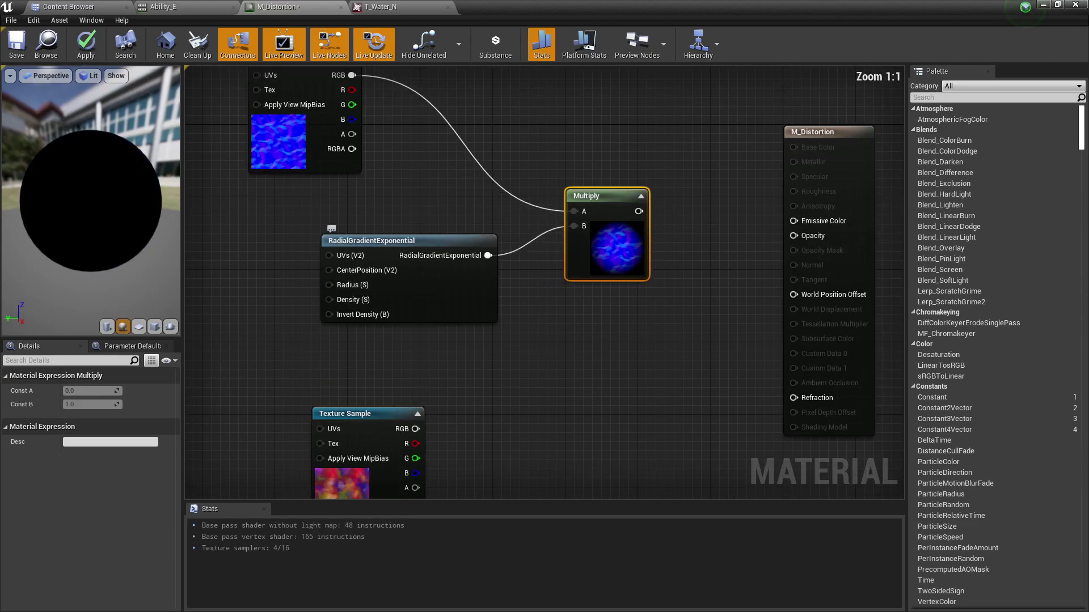
- Add a scalar parameter named Radius beside the input side of the RadialGradientExponential node
left_click(397, 291)
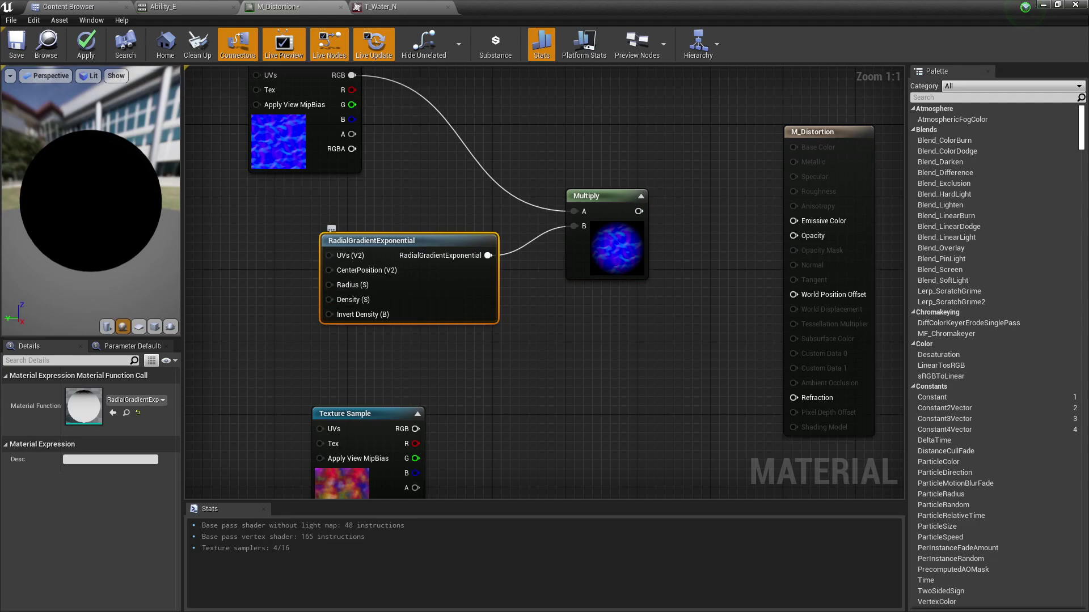
right_click_drag(258, 244, 312, 244)
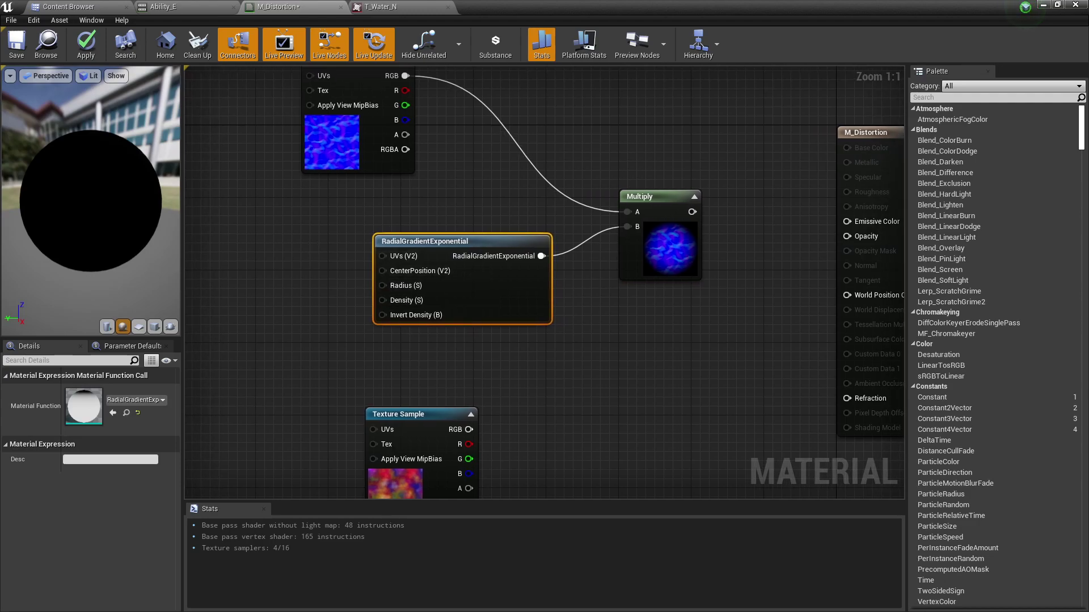
left_click(312, 244)
key("s")
left_click(275, 244)
type("sss")
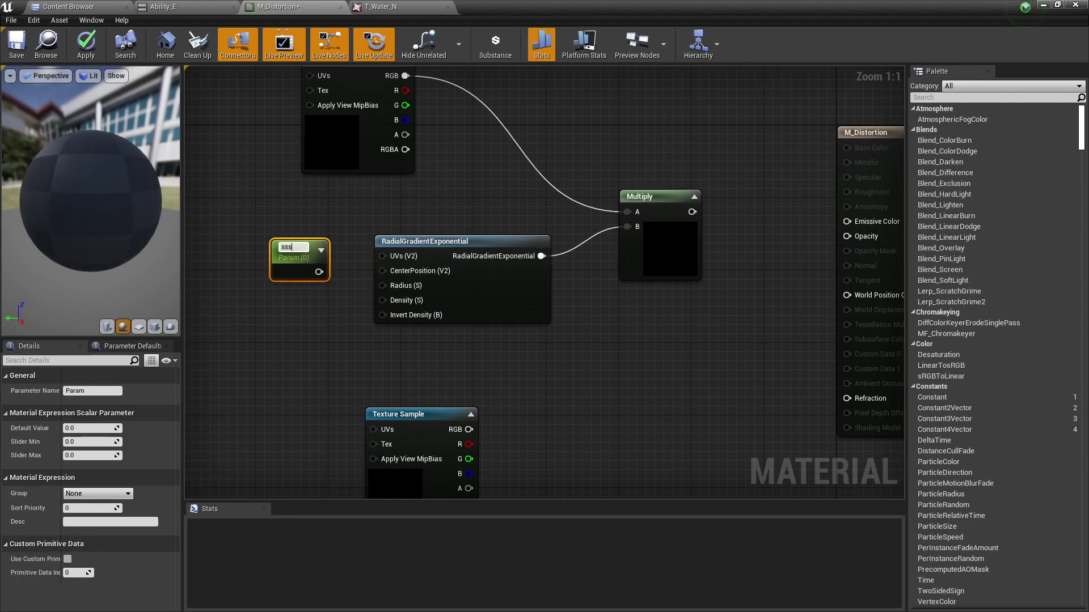
left_click_drag(305, 247, 274, 246)
type("Radius")
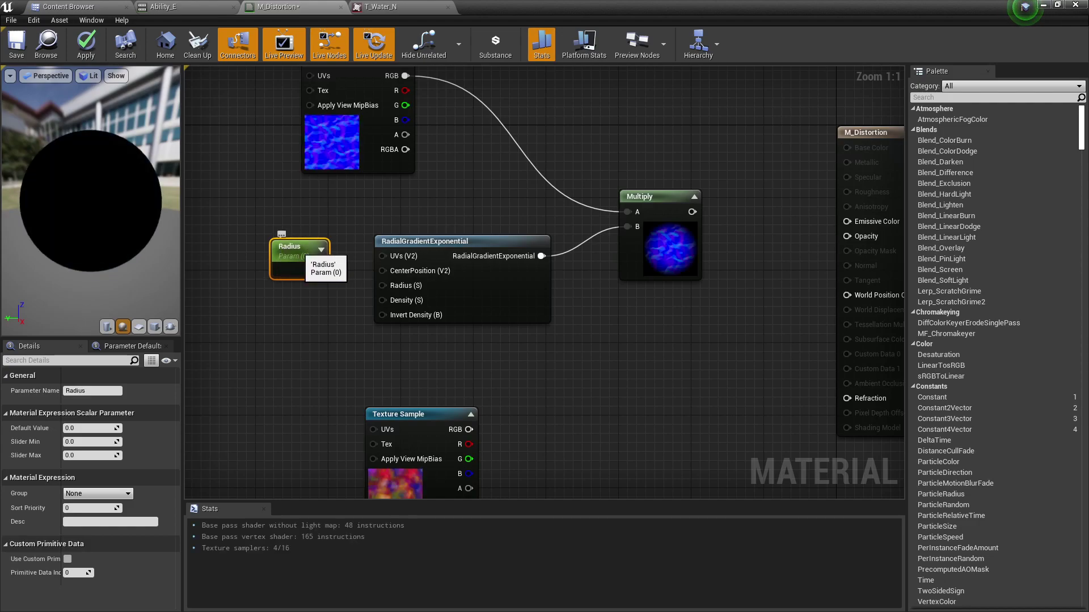
left_click_drag(296, 251, 281, 237)
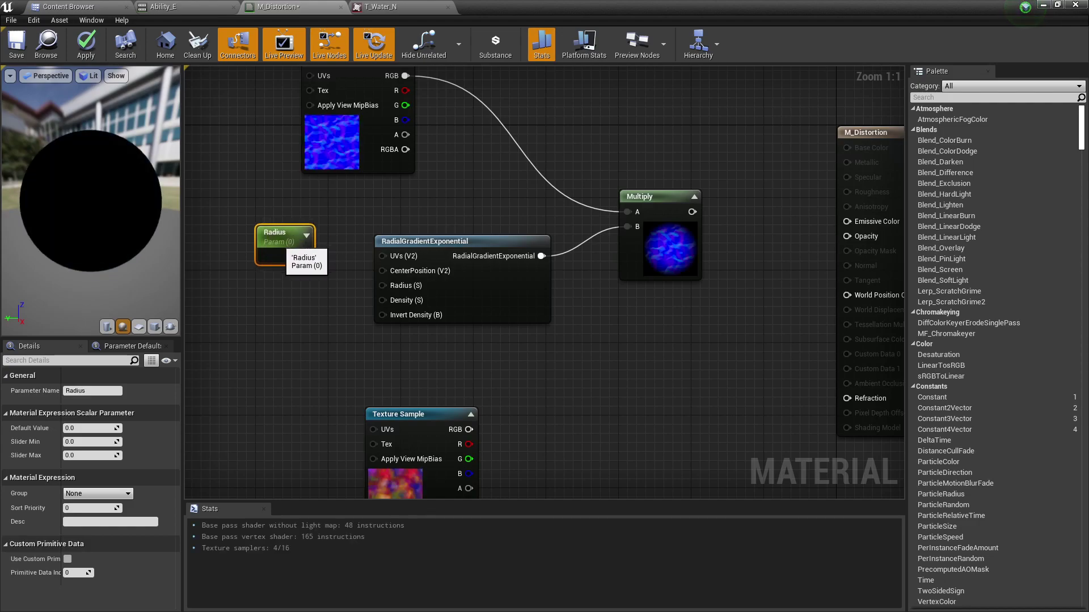
- Add a scalar parameter named Density below Radius and connect it to the gradient's Density input
key("s")
left_click(278, 295)
type("s")
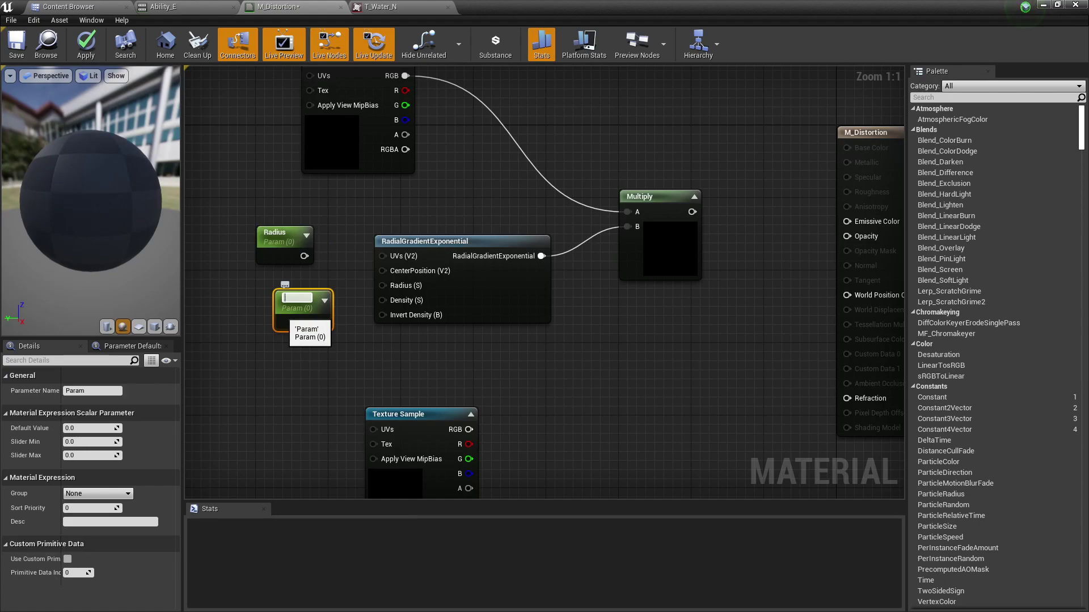
type("Density")
key("Return")
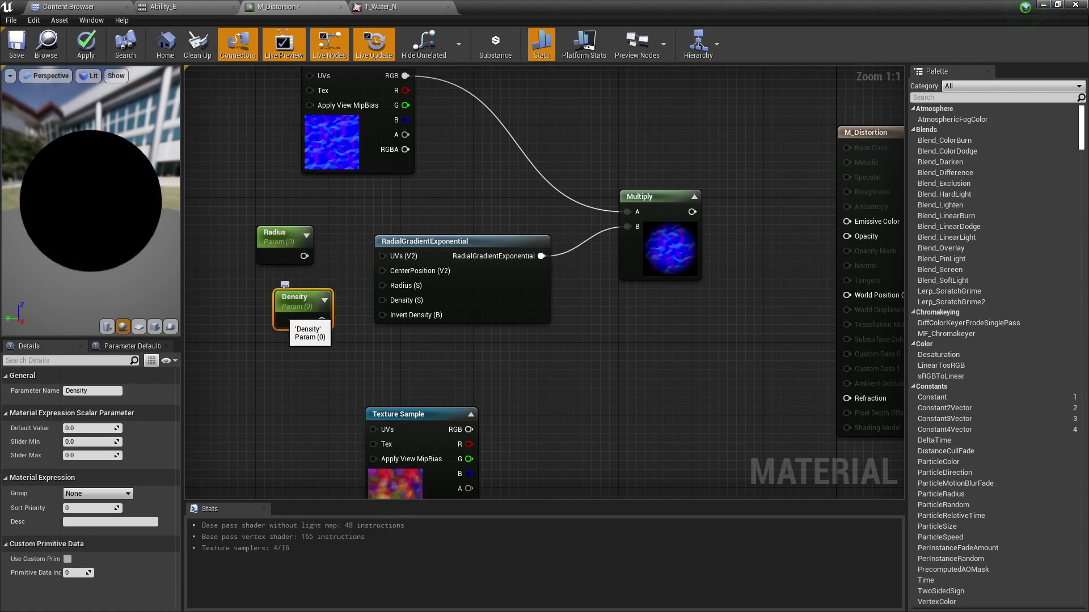
left_click_drag(322, 321, 382, 301)
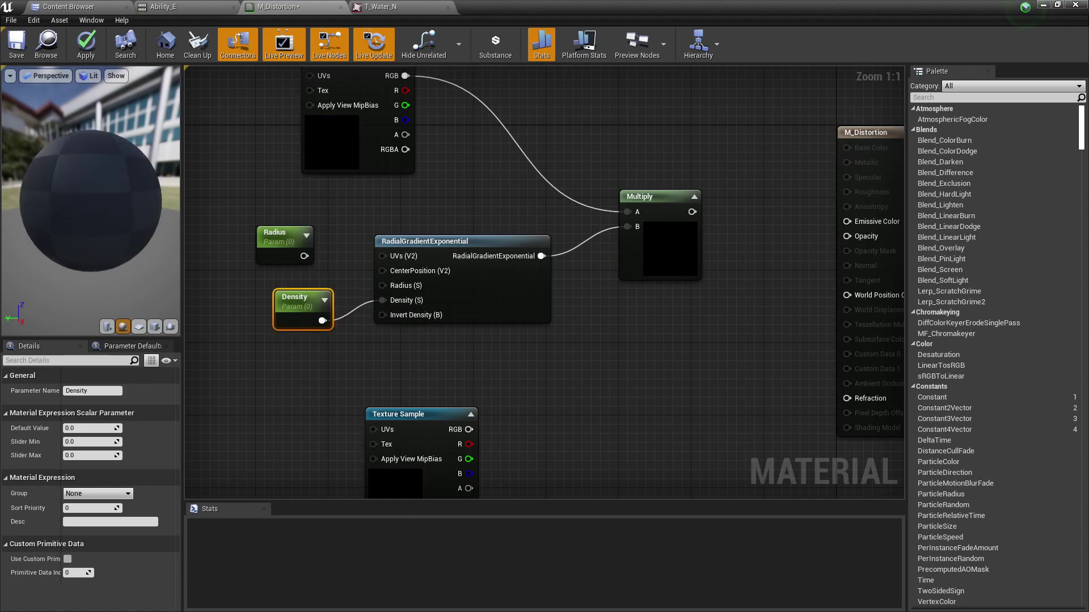
- Connect the Radius parameter to the gradient's Radius input and set its default value to 2
left_click_drag(304, 256, 382, 286)
left_click(286, 252)
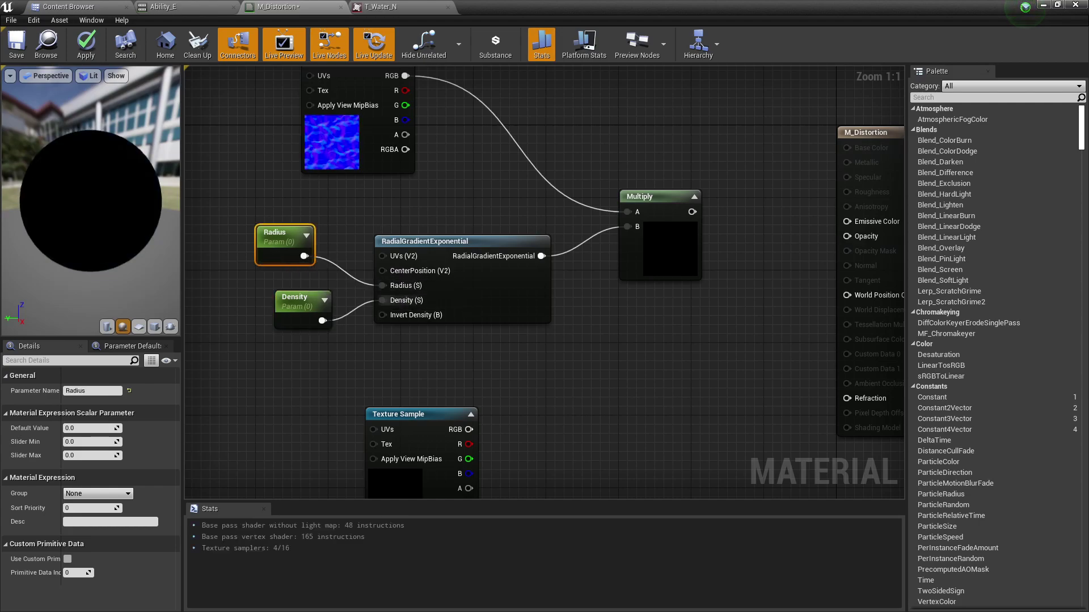
left_click(448, 254)
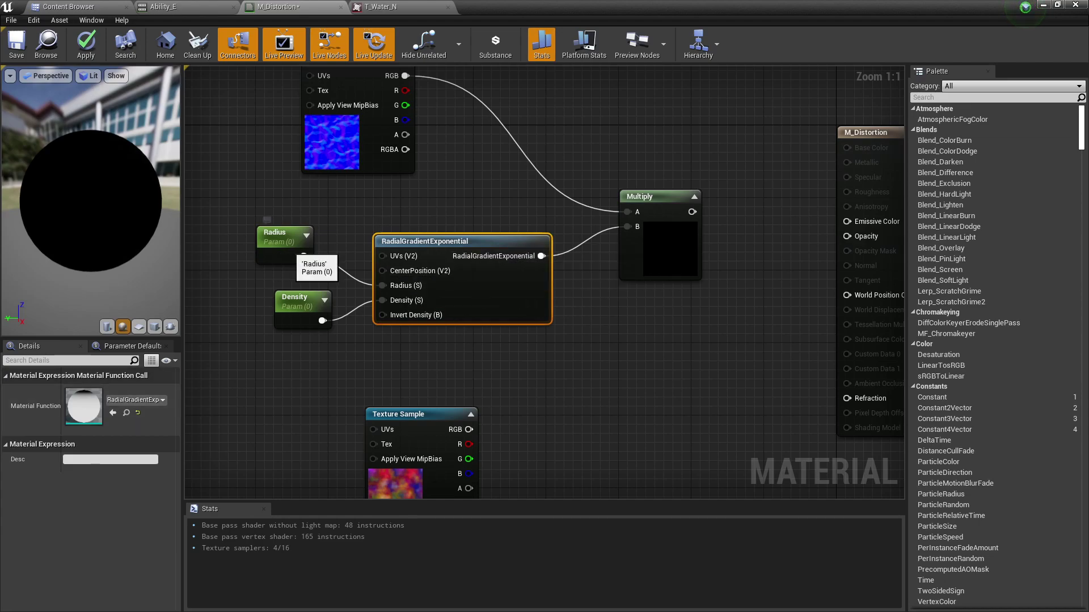
left_click(284, 250)
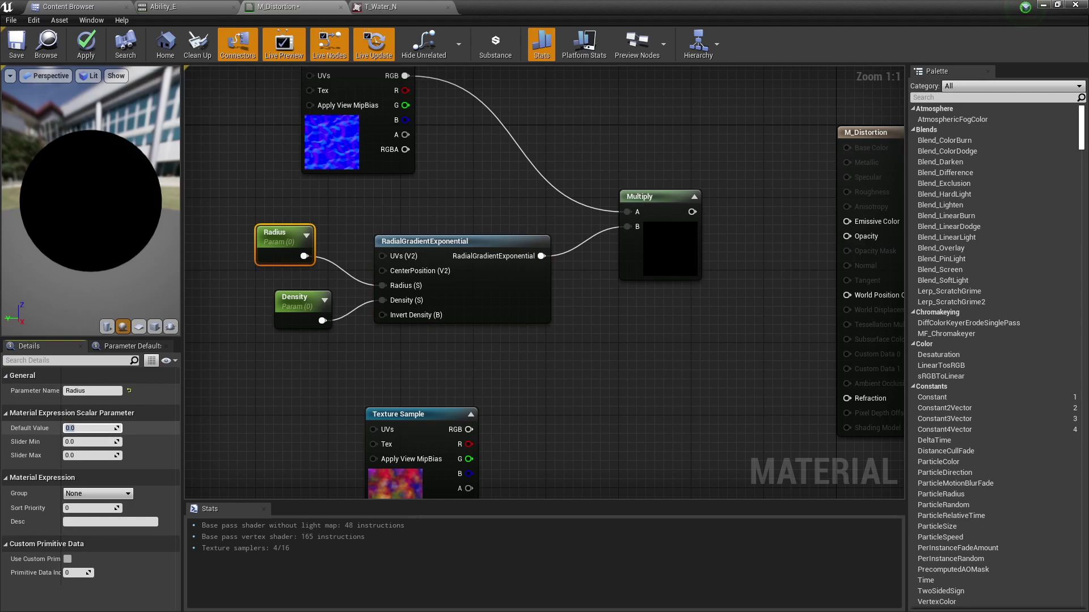
type("2")
key("Tab")
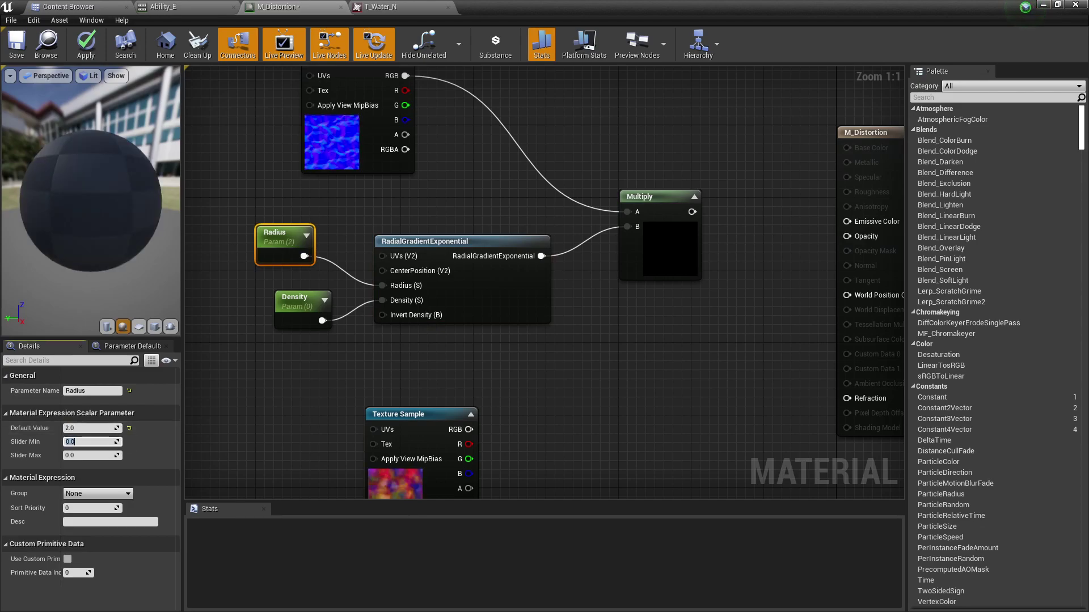
- Set the Density parameter's default value to 5
left_click(311, 312)
left_click(91, 428)
type("5")
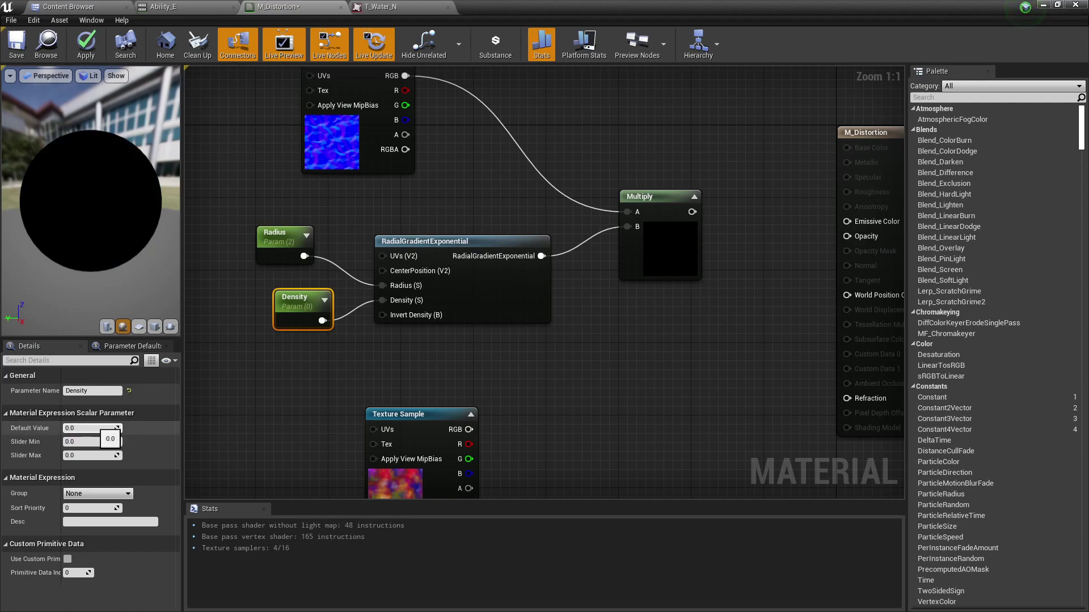
key("Tab")
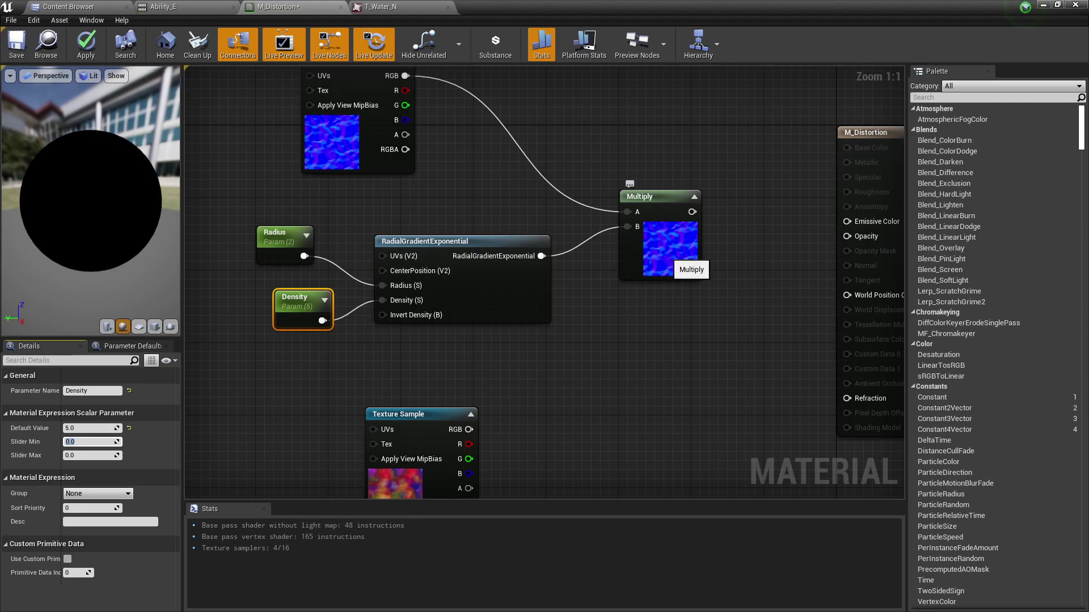
- Try a default value of 0.4 for the Radius parameter, and settle on 0.5
left_click(280, 243)
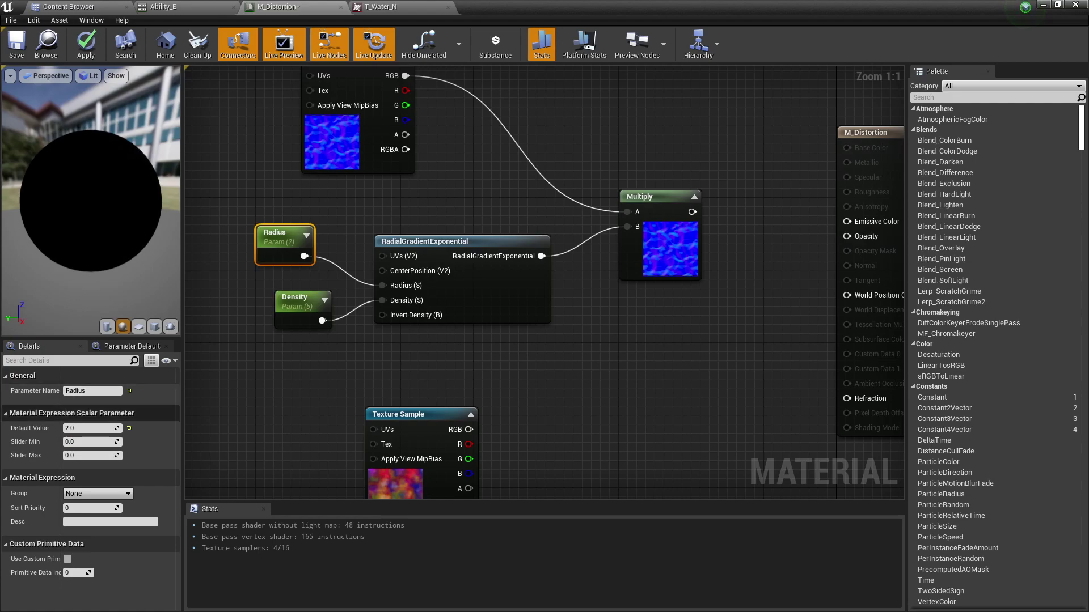
left_click(88, 428)
key("Return")
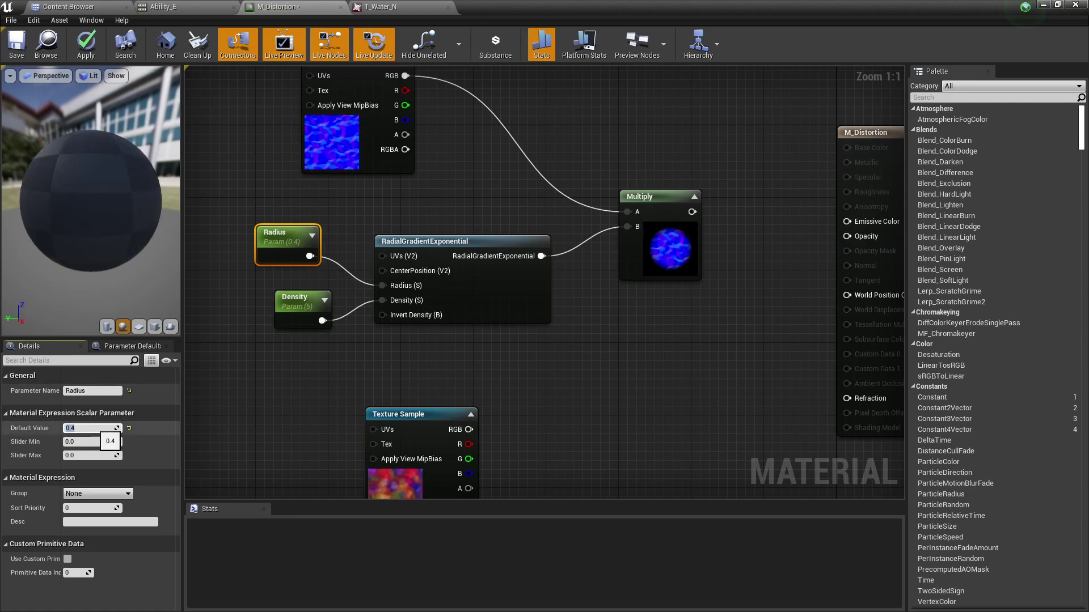
type(".5")
key("Return")
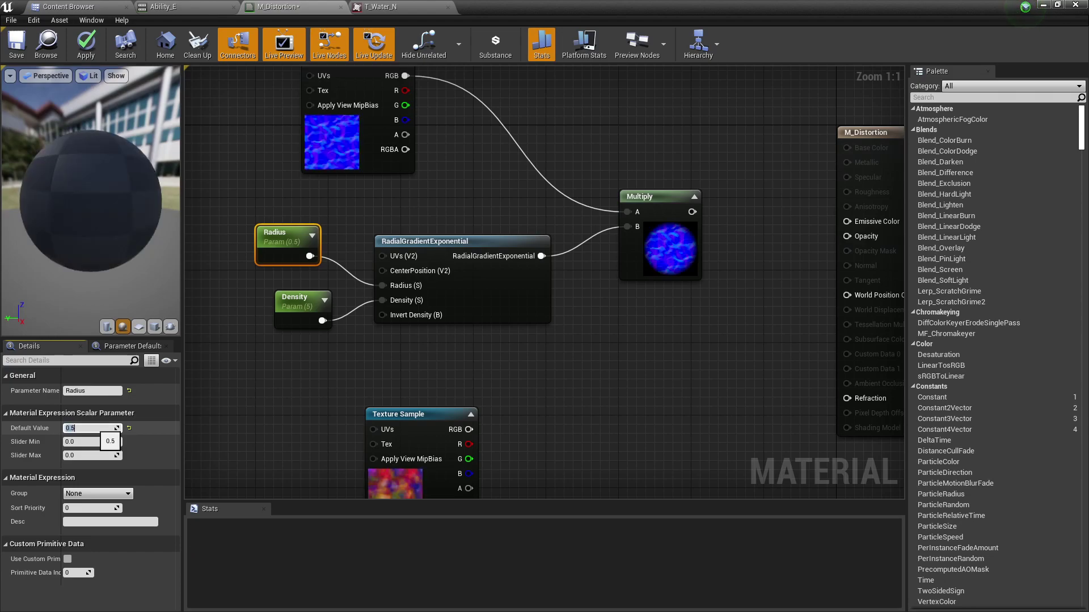
- Try default values of 0.4 and 1 for the Density parameter, and settle on 3
left_click(631, 234)
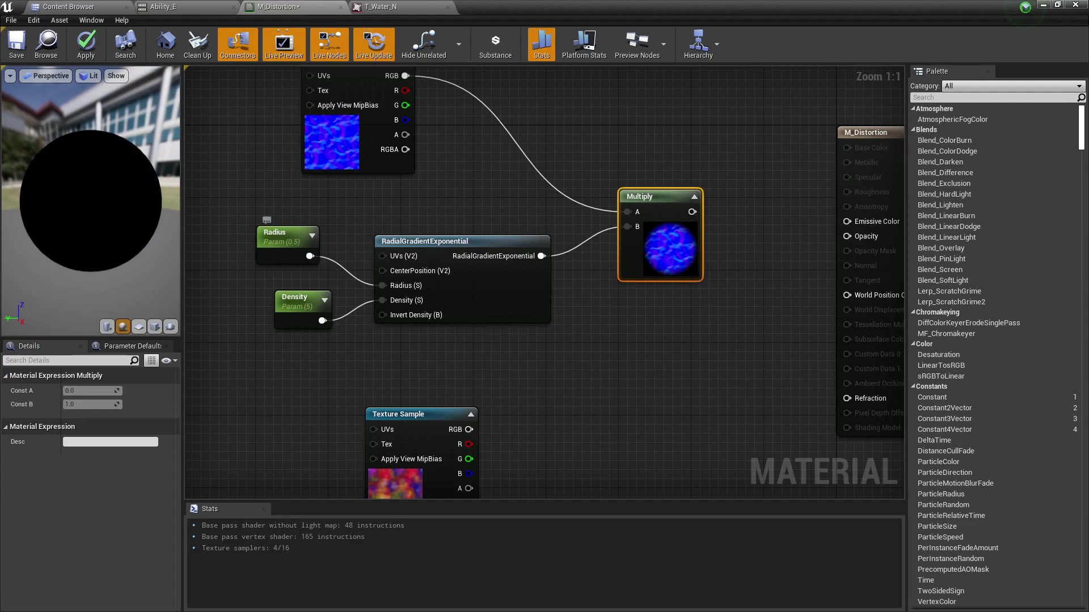
left_click(300, 312)
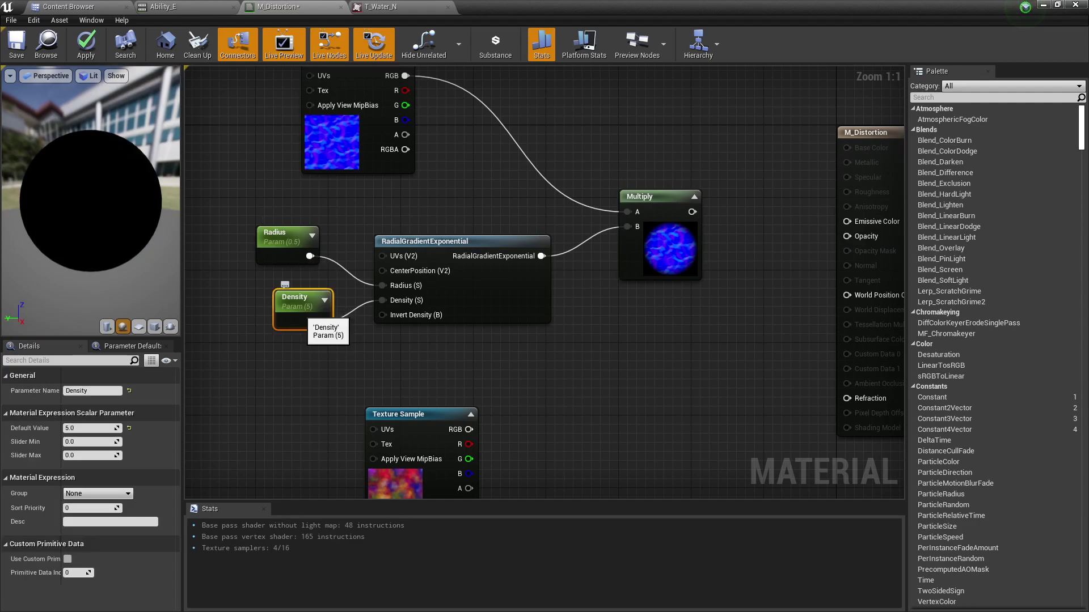
left_click(88, 429)
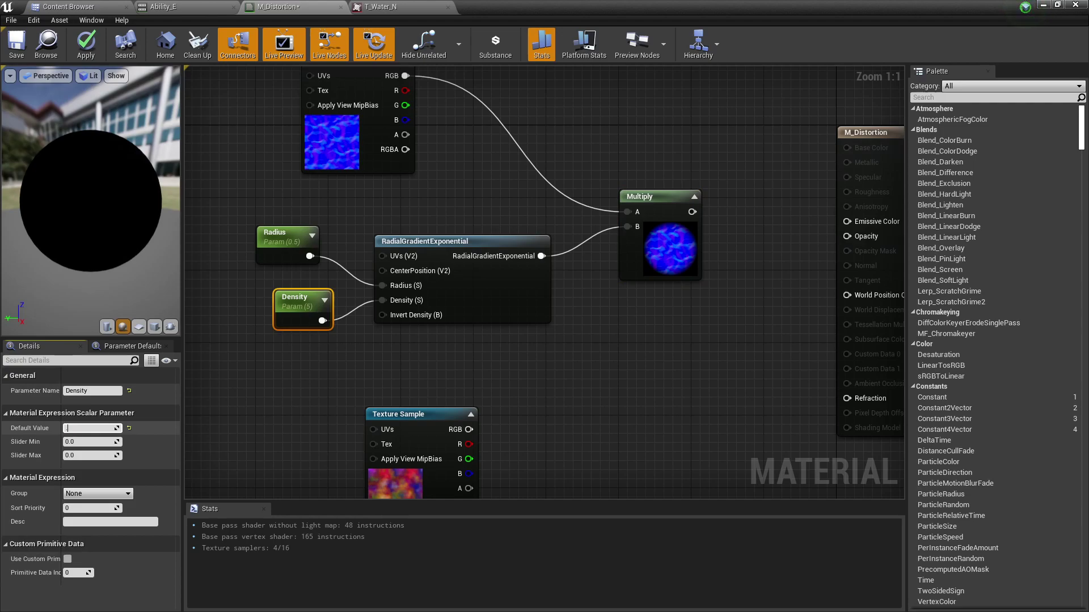
type("0.4")
key("Return")
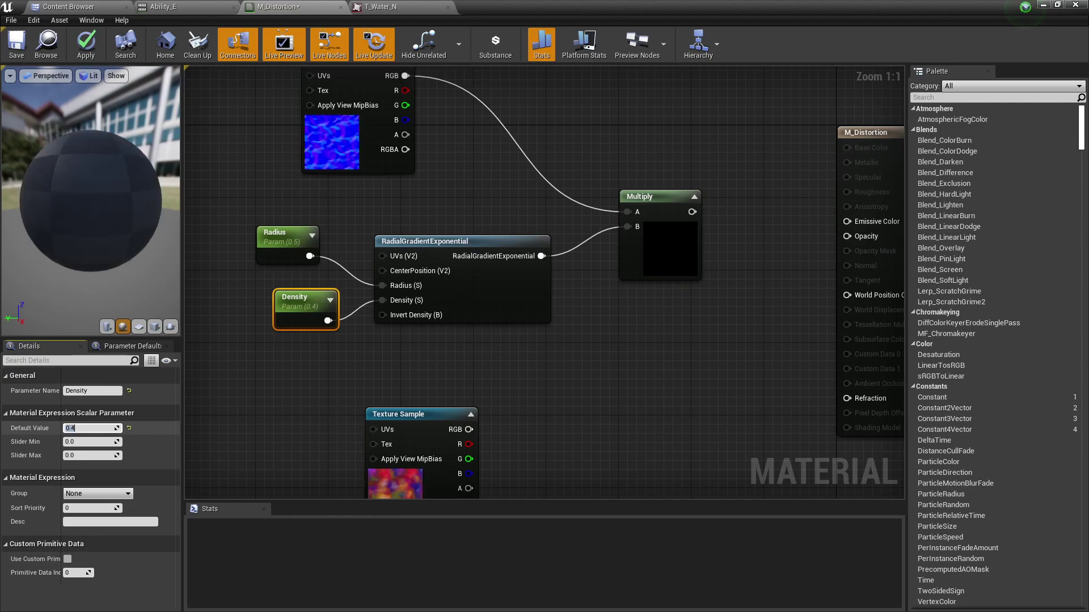
type("1")
key("Return")
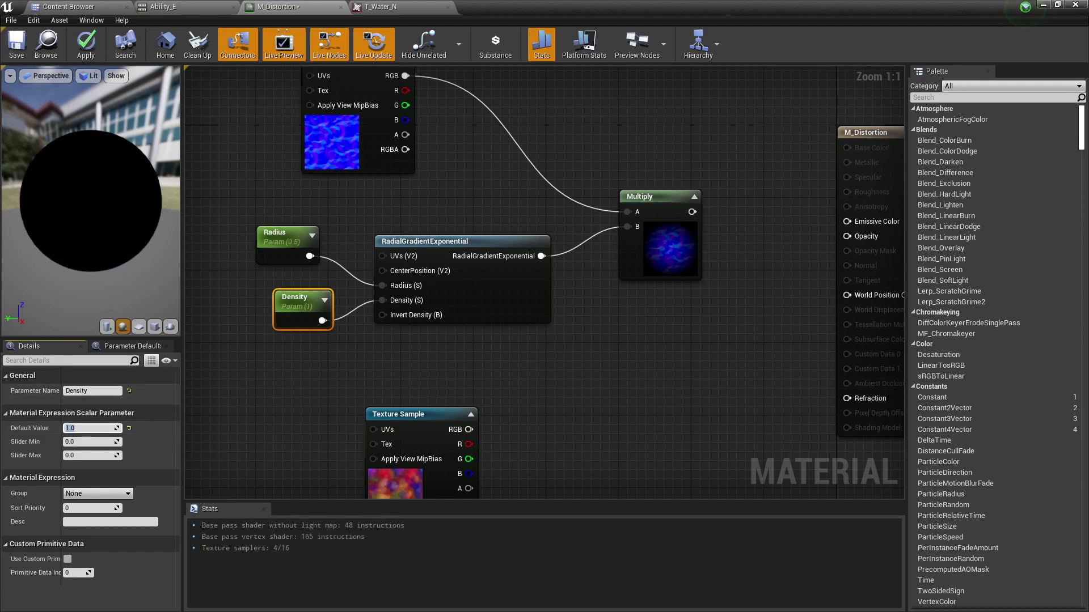
left_click(87, 428)
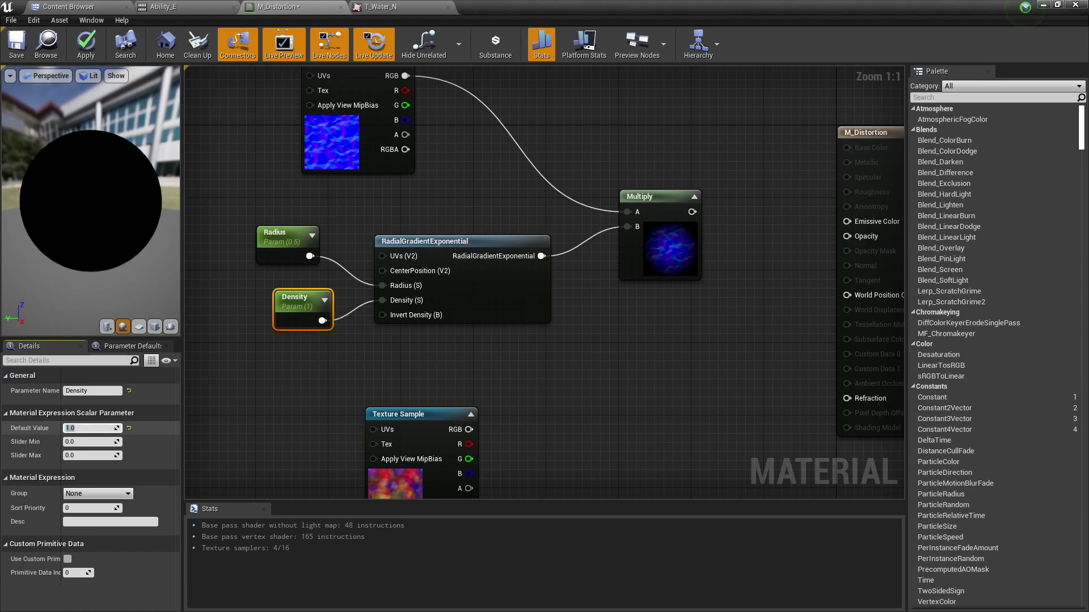
type("3")
key("Tab")
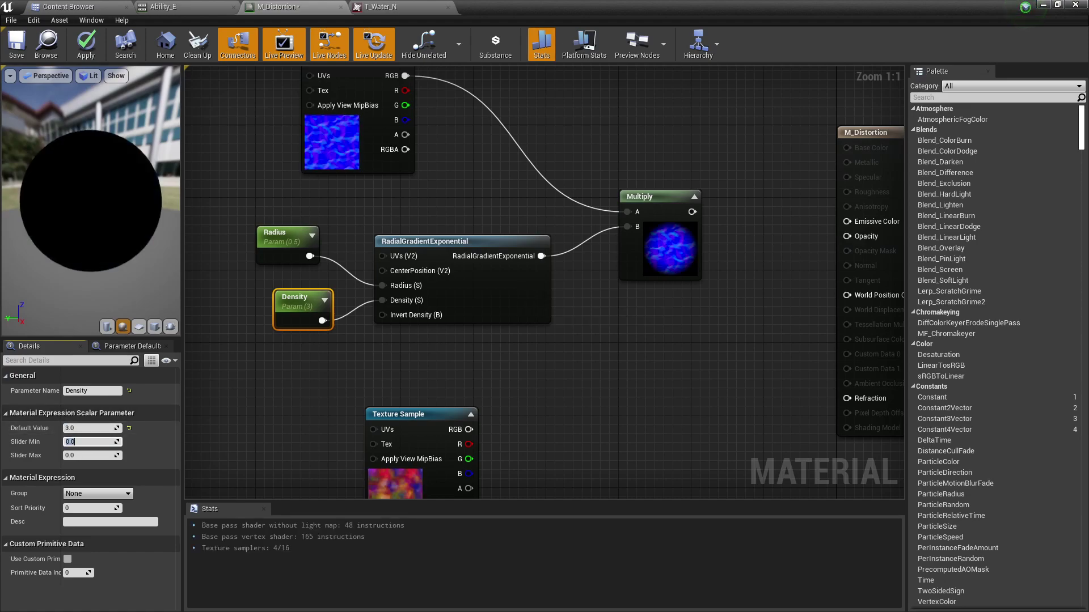
- Connect the Multiply output to the material's Normal input and align the Radius node above the Density node
right_click_drag(675, 316, 548, 330)
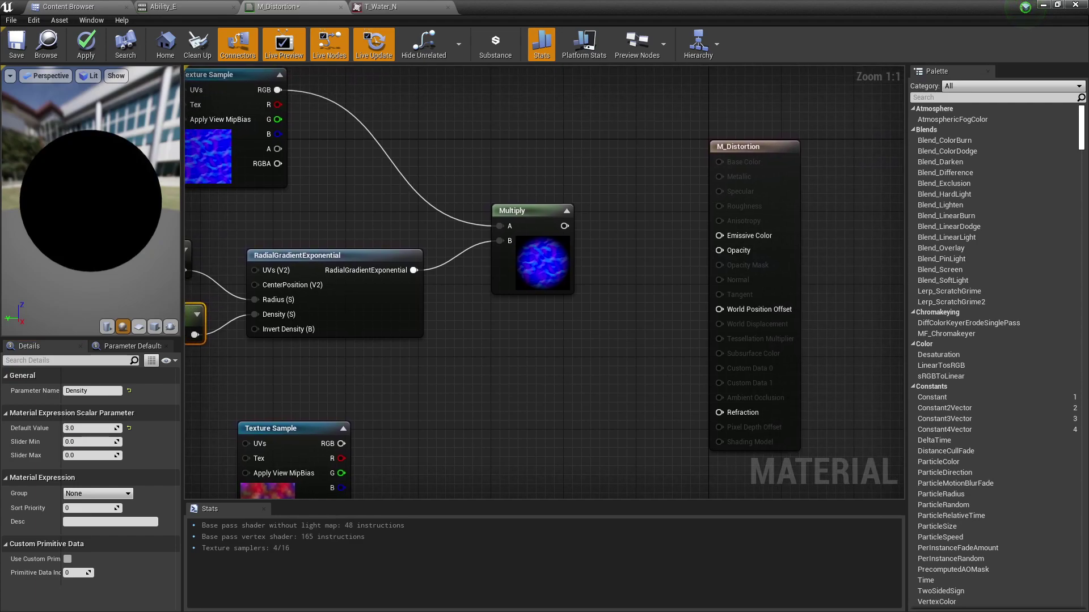
left_click_drag(564, 226, 736, 281)
right_click_drag(542, 253, 621, 270)
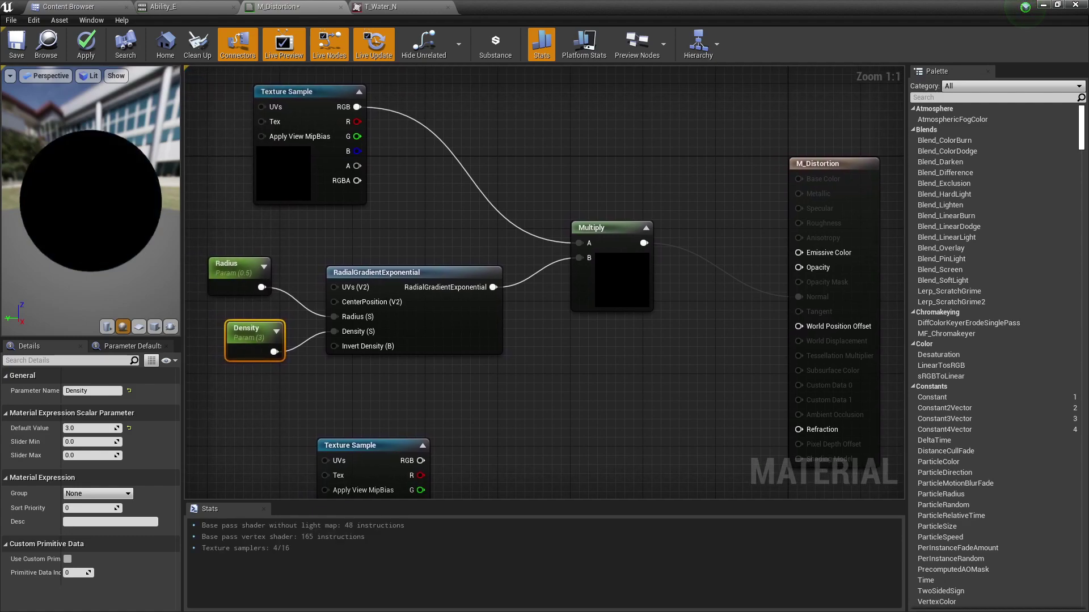
right_click_drag(567, 372, 541, 379)
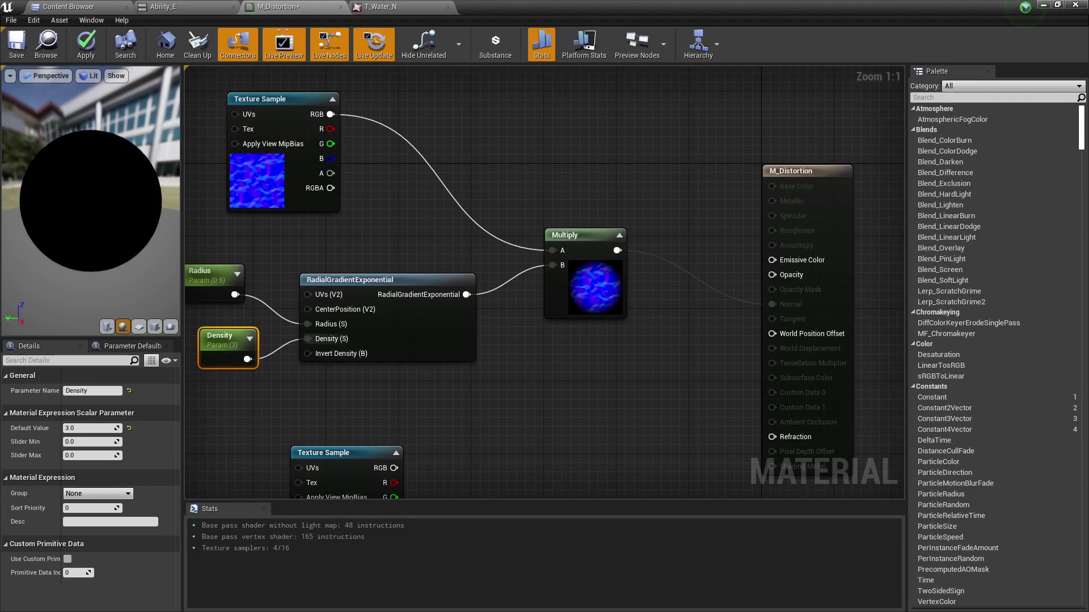
left_click_drag(224, 274, 244, 275)
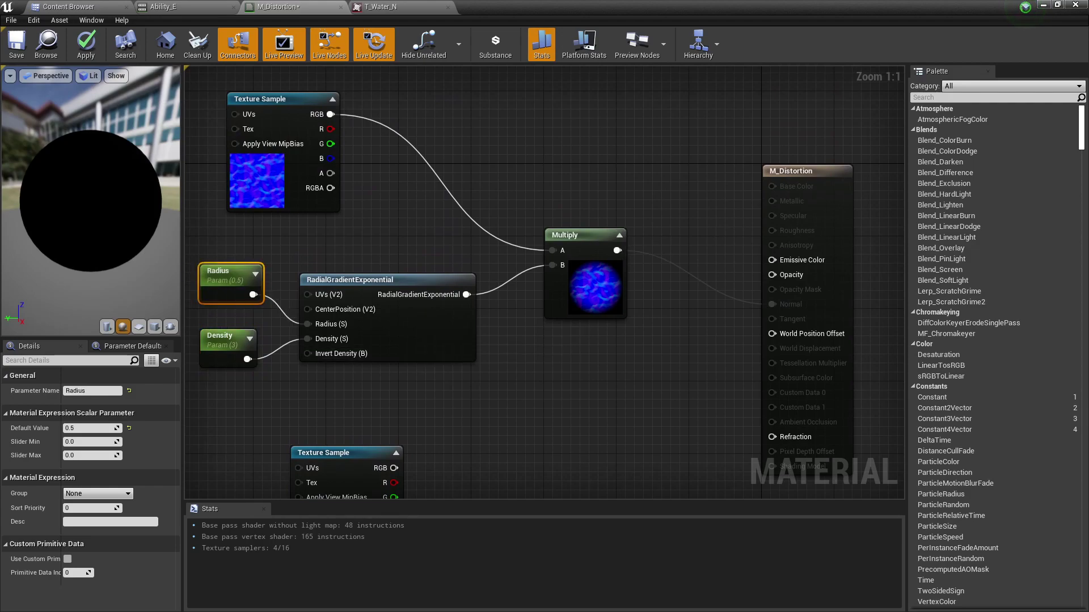
left_click(286, 190)
left_click_drag(486, 252, 235, 378)
left_click(290, 196)
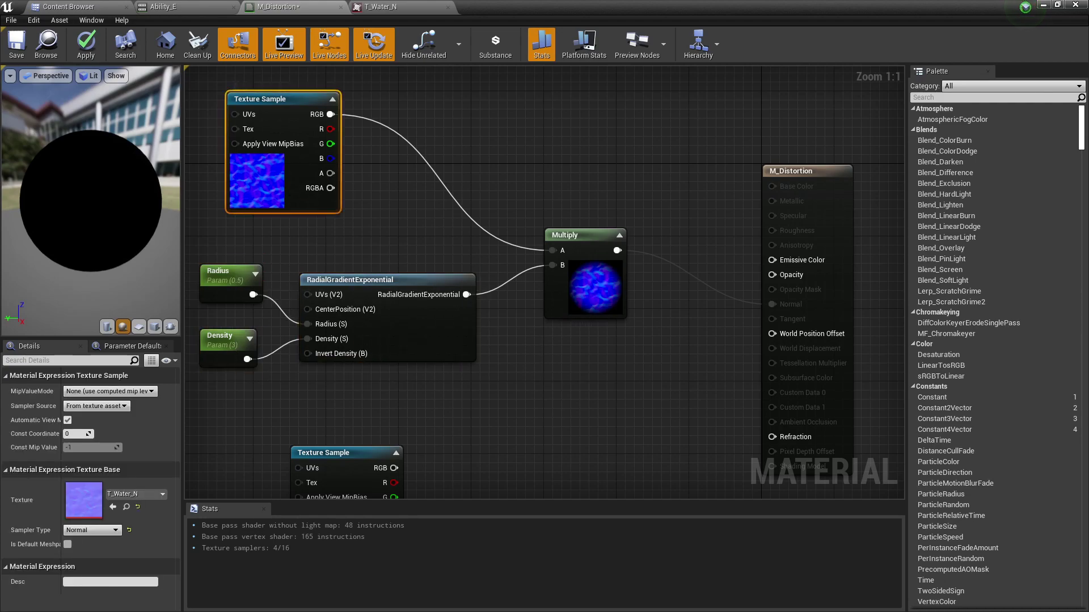
- Add a Linear Interpolate node to the right of the noise Texture Sample, below the Multiply node
right_click_drag(556, 377, 510, 231)
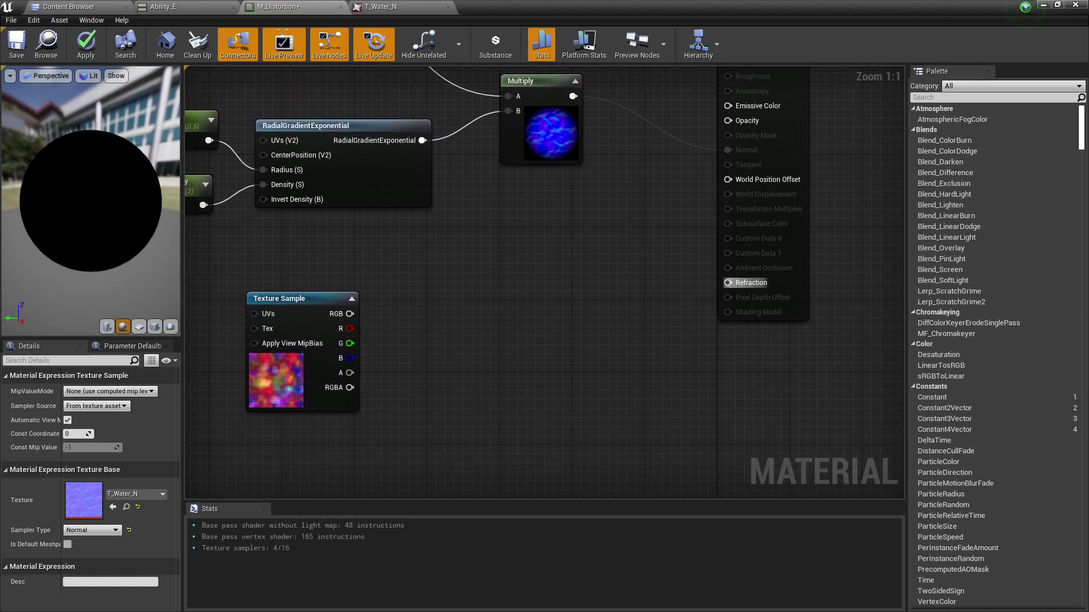
right_click_drag(564, 318, 607, 299)
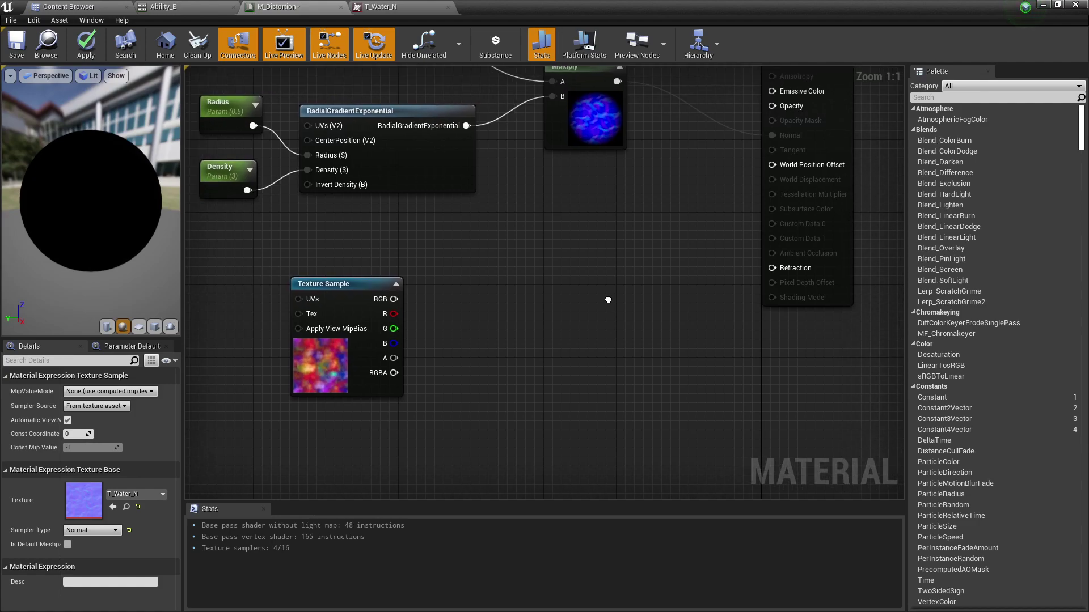
left_click(557, 315)
key("l")
left_click(557, 315)
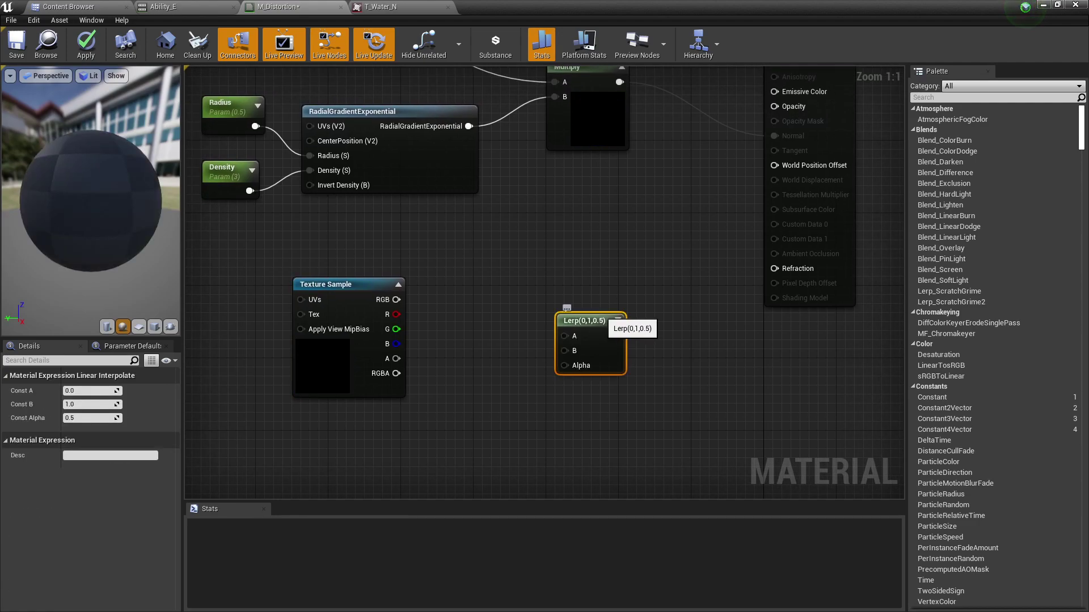
left_click_drag(596, 319, 595, 300)
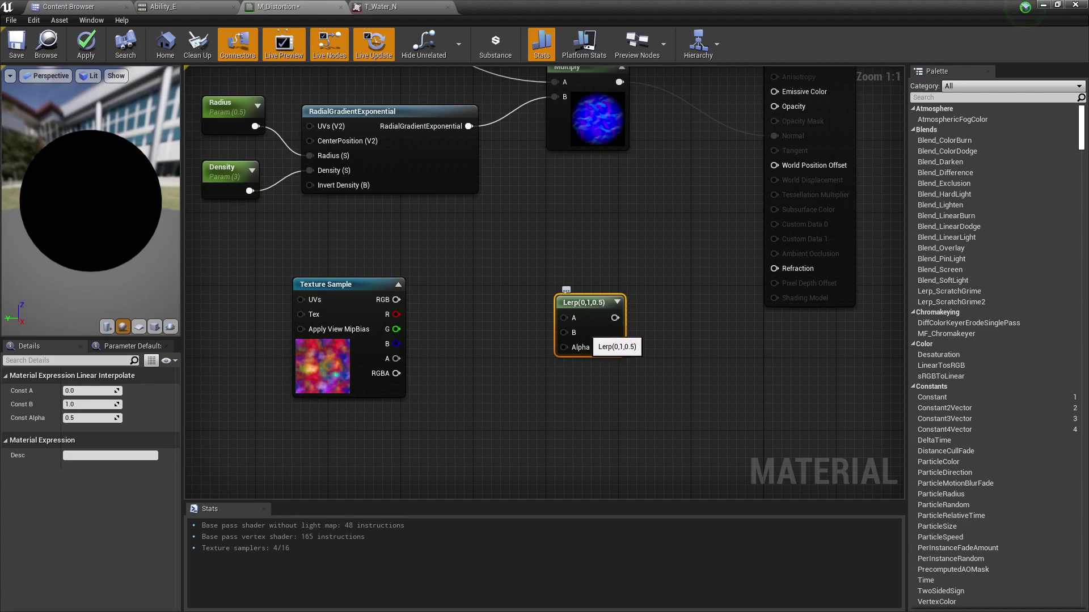
left_click_drag(602, 304, 630, 303)
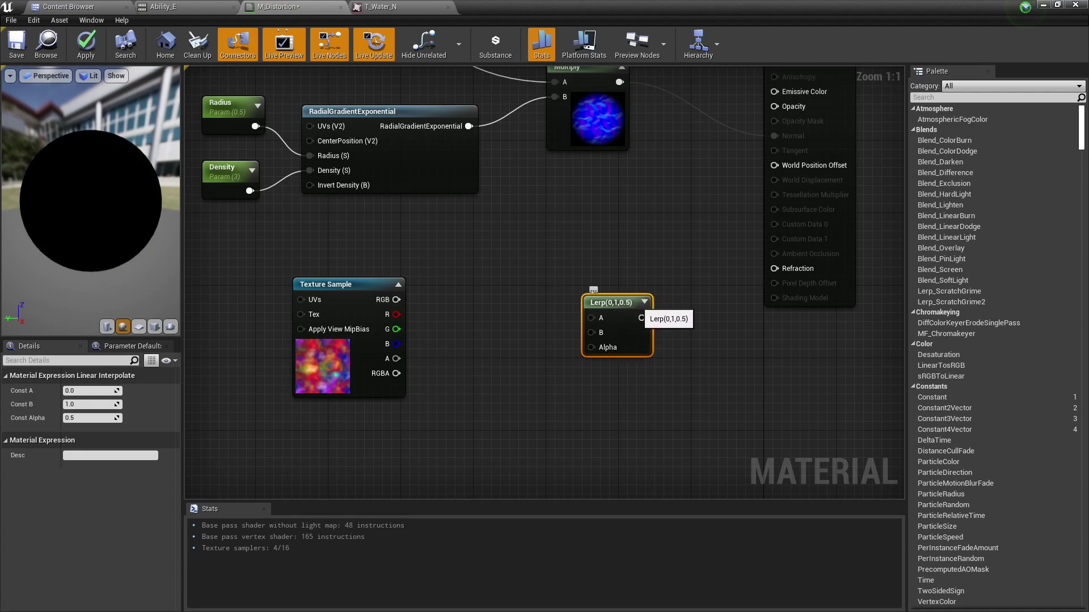
left_click(671, 302)
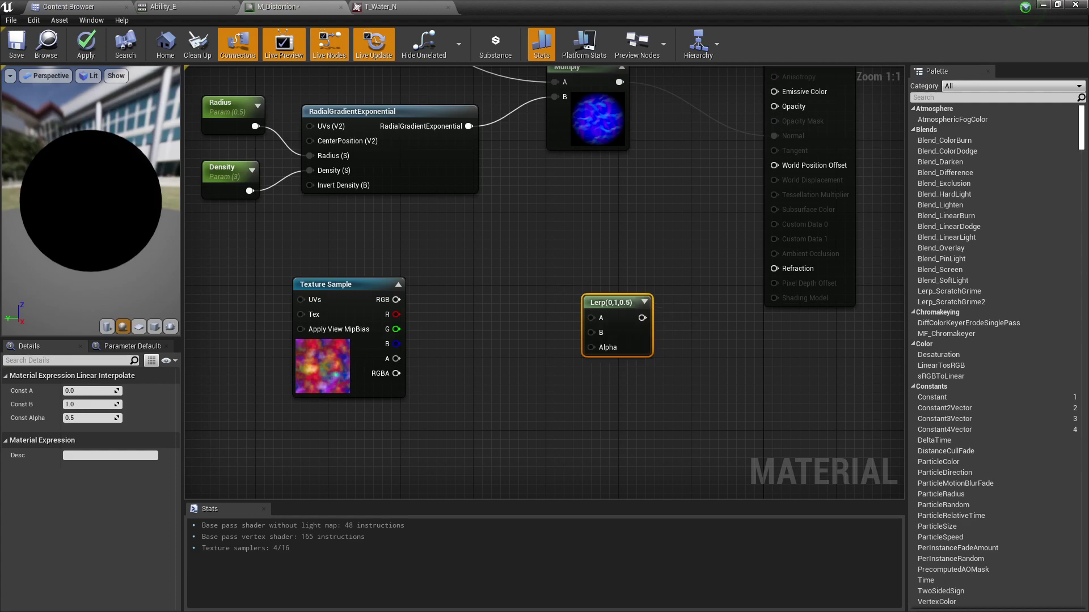
left_click_drag(629, 300, 652, 292)
left_click(518, 278)
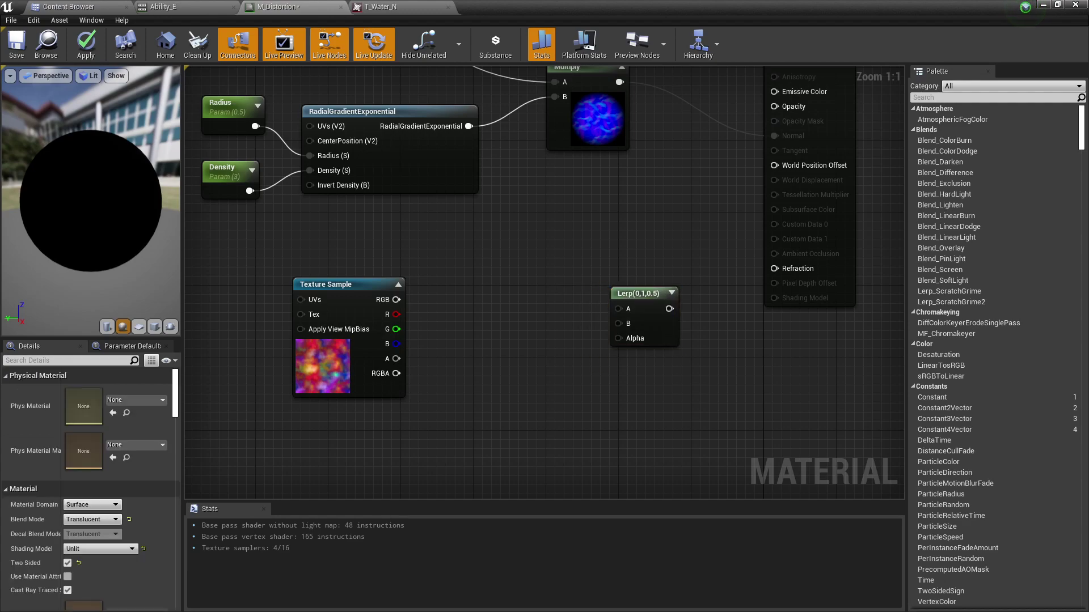
- Add two Constant3Vector nodes beside the Lerp and connect the upper one to A and the lower one to B
key("3")
left_click(517, 277)
left_click_drag(547, 292, 522, 228)
key("3")
left_click(515, 342)
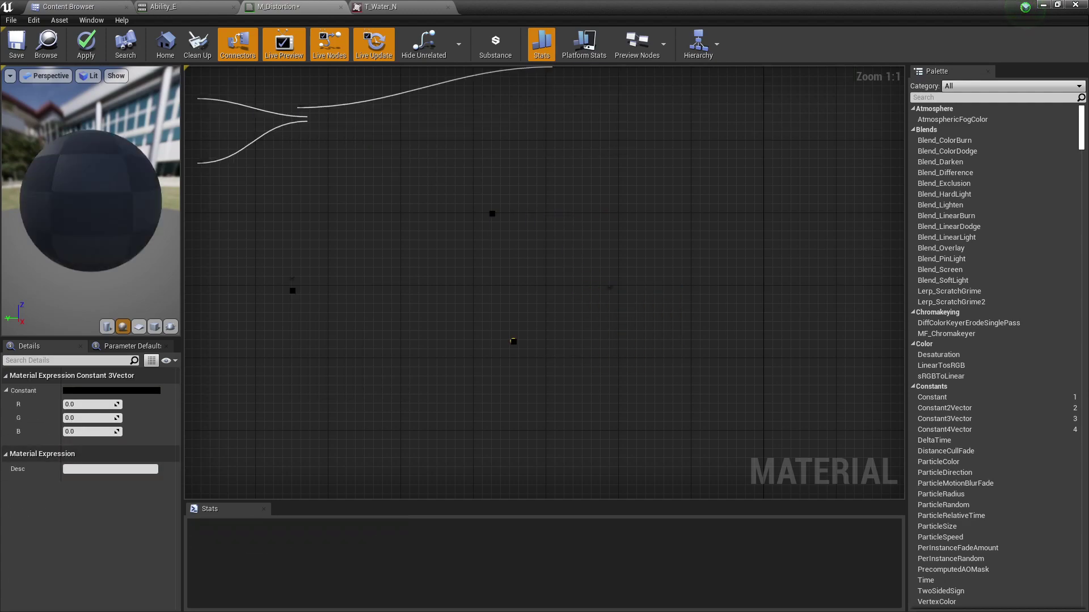
left_click_drag(555, 351, 619, 324)
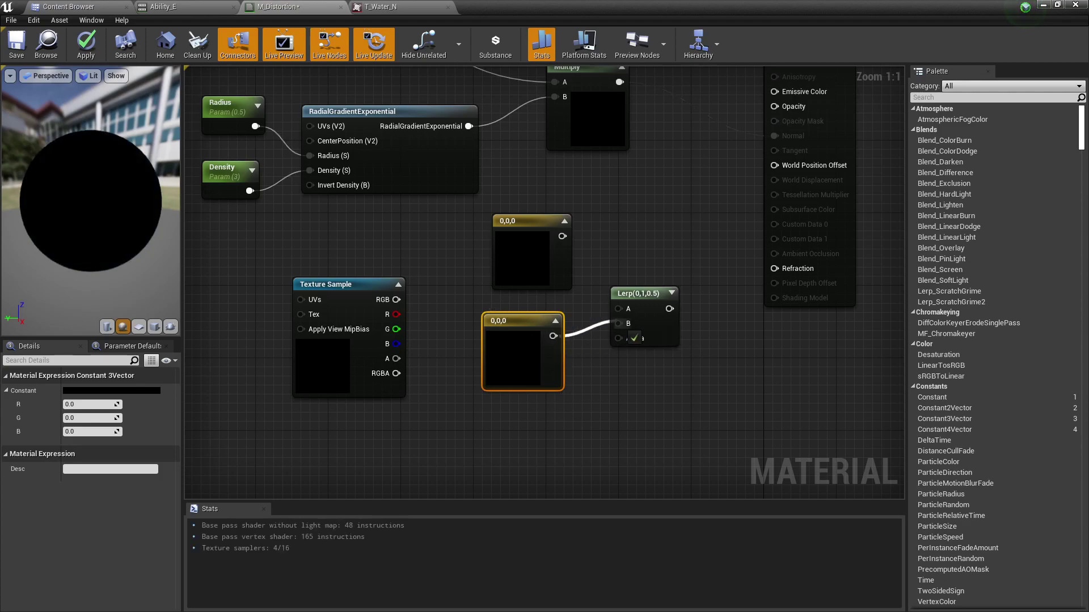
left_click_drag(562, 236, 618, 309)
- Set the upper constant's colour to a bright pink of 0.99, 0.093, 0.221
left_click(521, 256)
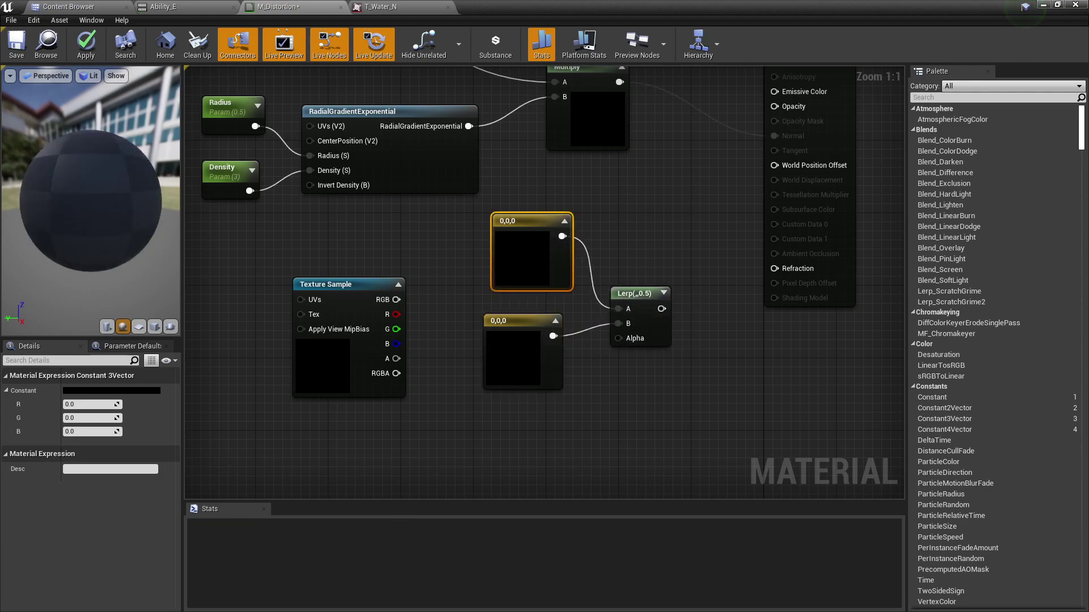
left_click(111, 391)
left_click(230, 396)
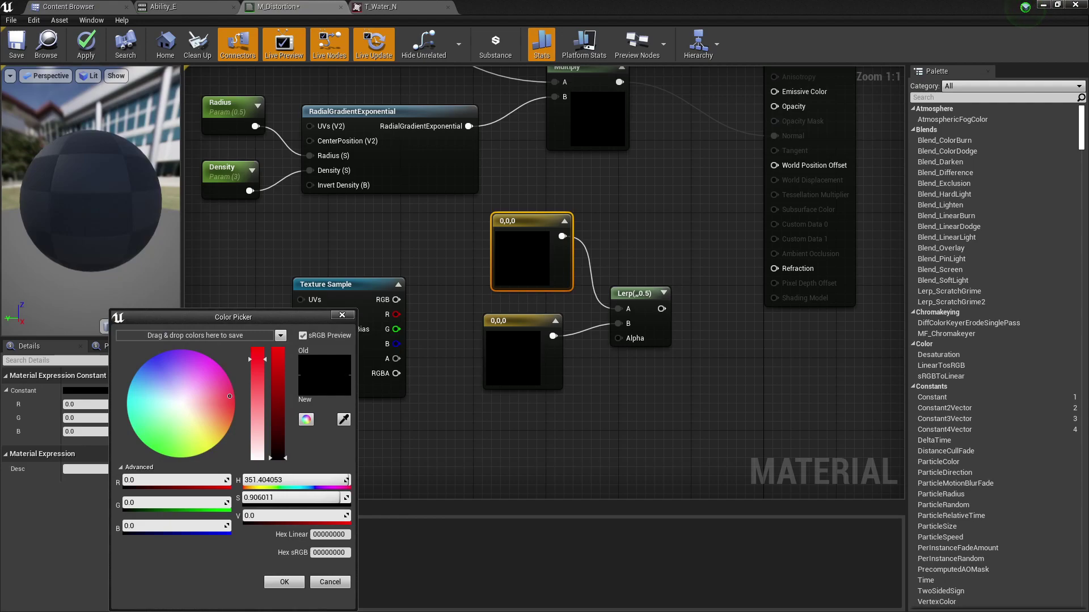
left_click(278, 351)
left_click(284, 583)
- Set the lower constant's colour to a light blue of 0.12, 0.432, 0.786
left_click(519, 355)
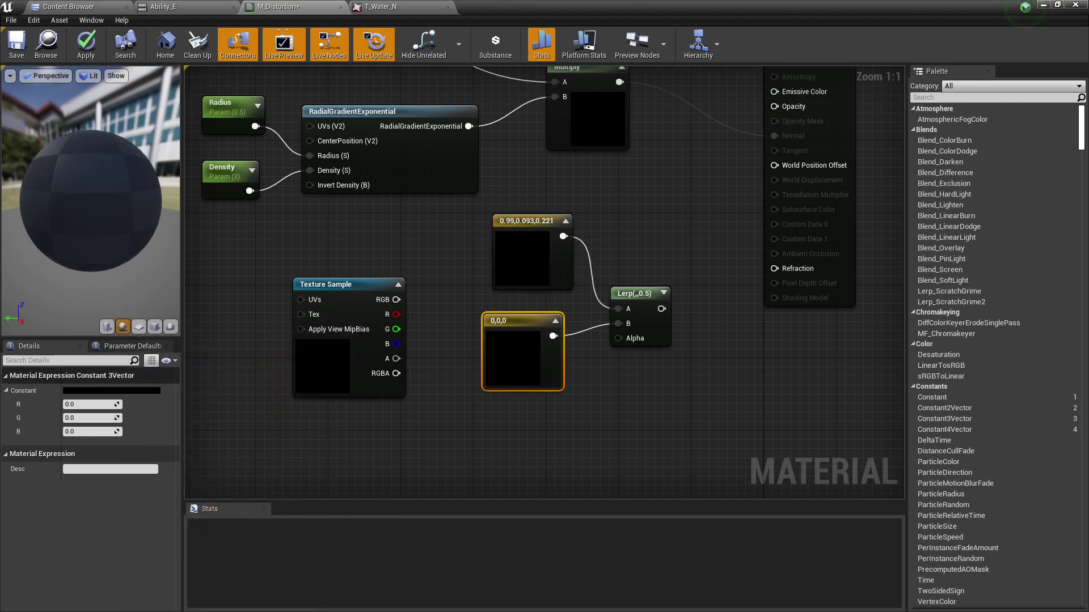
left_click(134, 391)
left_click(165, 379)
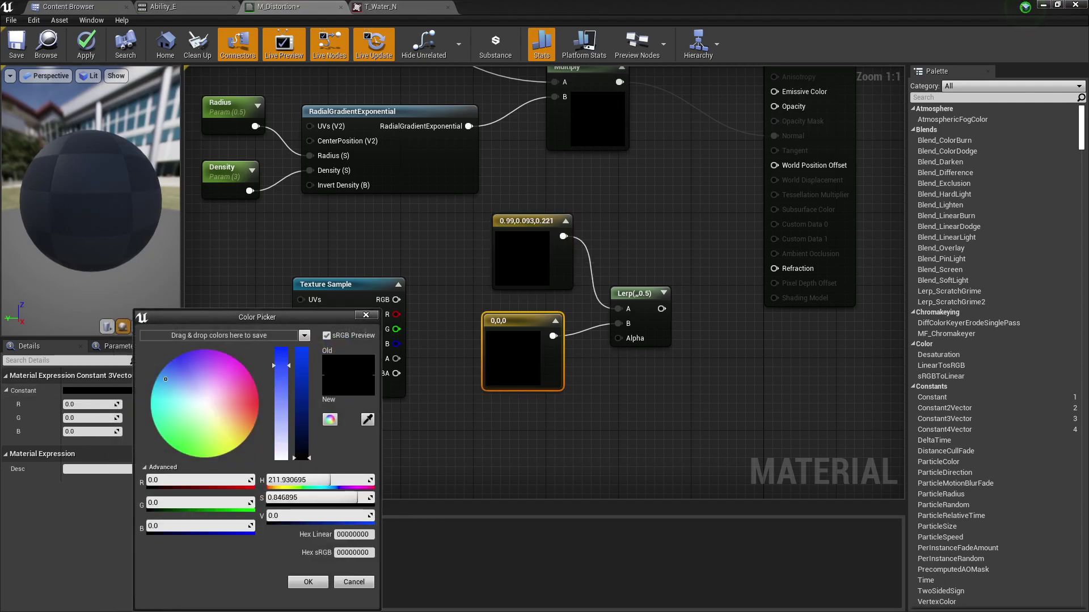
left_click(302, 372)
left_click(308, 582)
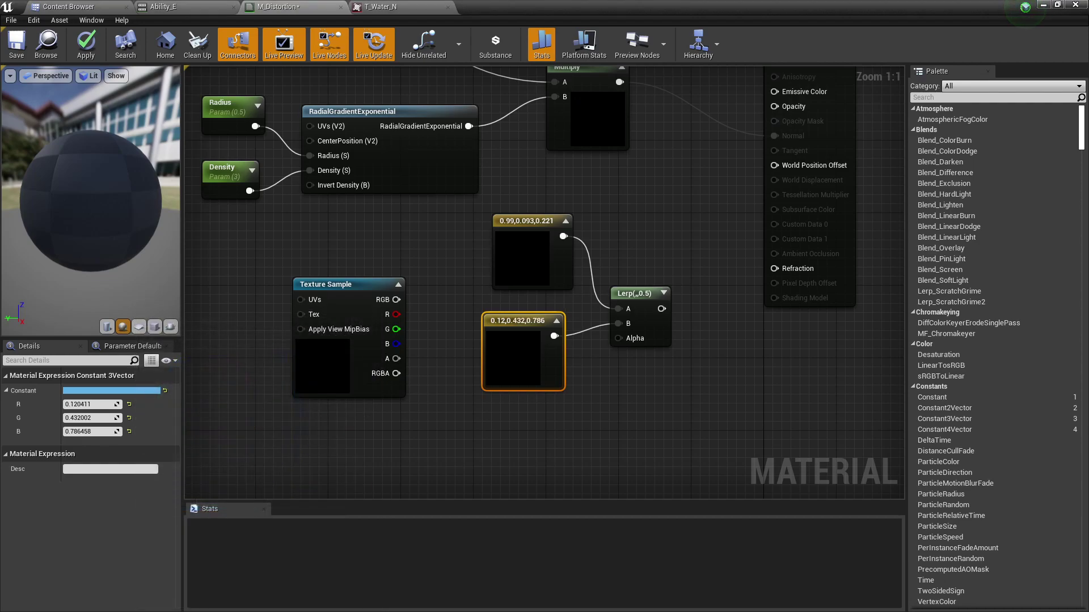
- Review the previews of the two colours and their blend, and move the Lerp node slightly further from the constants
left_click_drag(657, 293, 649, 284)
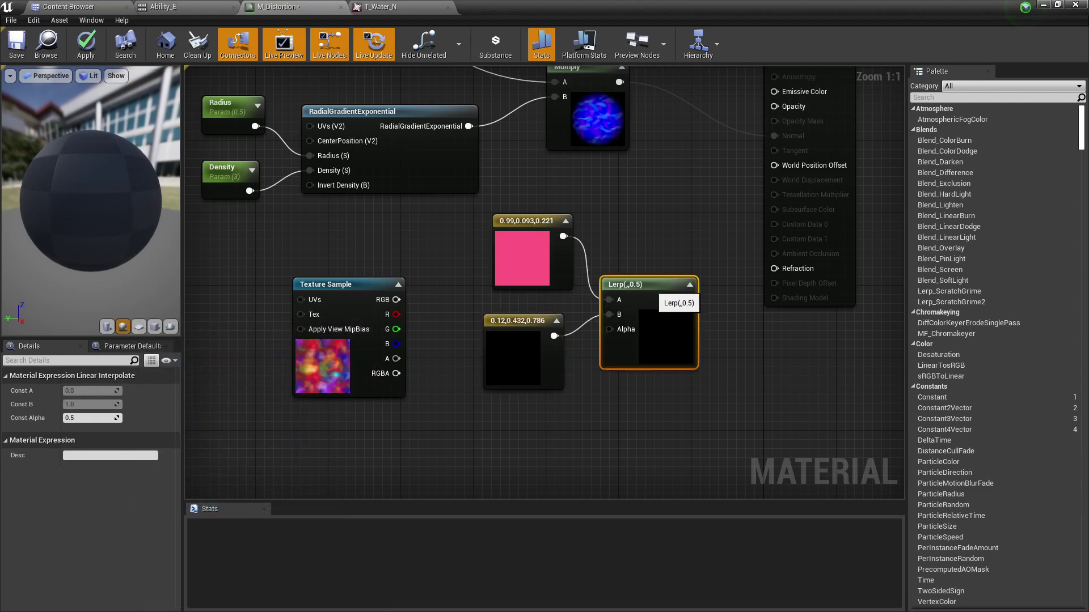
left_click(522, 362)
left_click(522, 262)
left_click(508, 362)
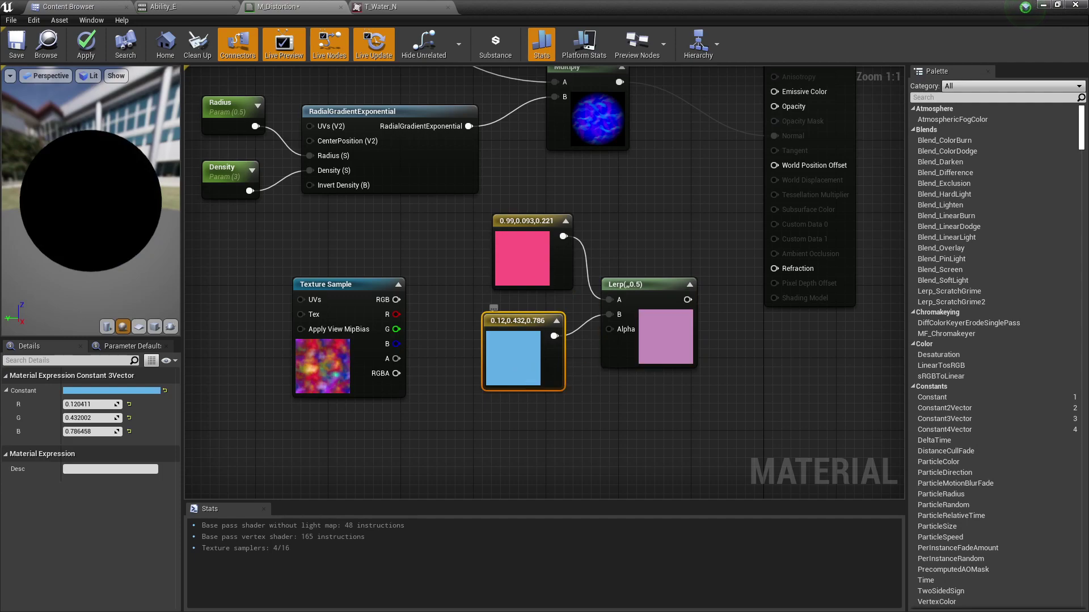
left_click(659, 337)
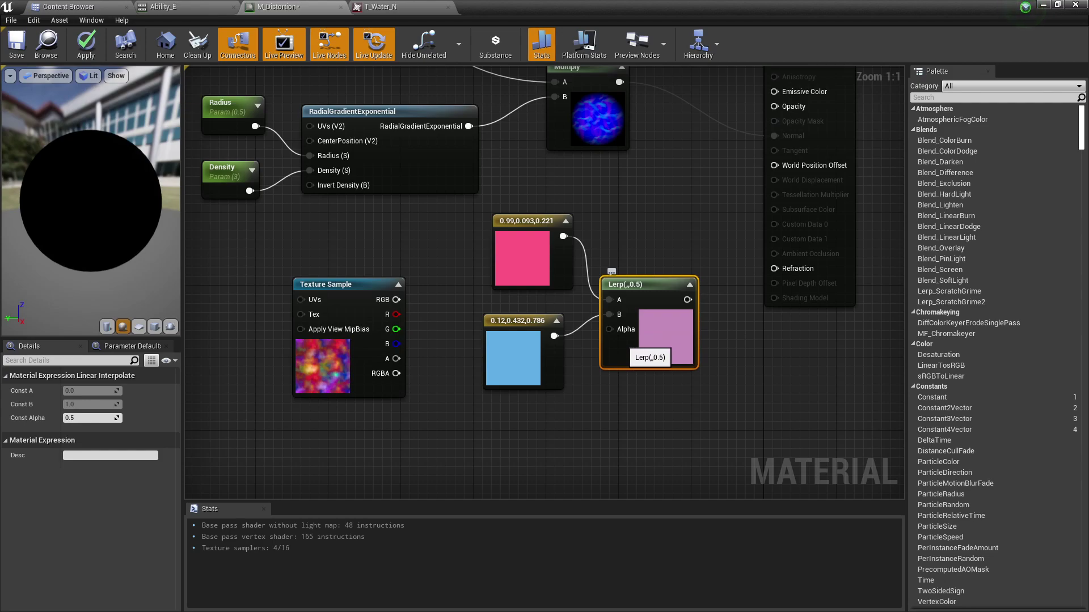
left_click_drag(660, 286, 678, 277)
- Pick the T_Fraction01 texture from the TrailPack textures and add it to M_Distortion as a Texture Sample below the colour constants
left_click(68, 7)
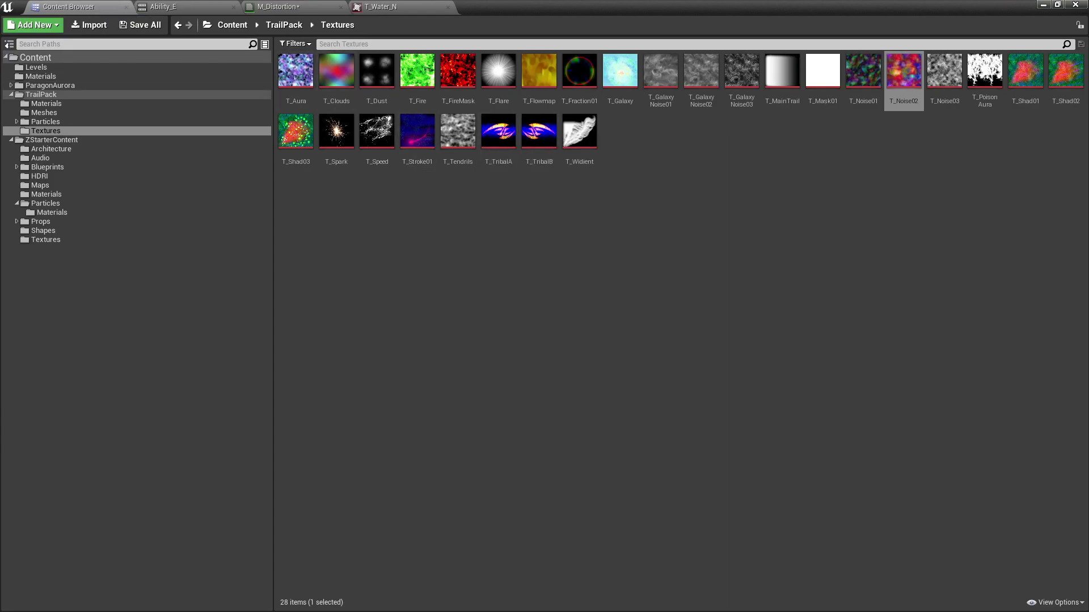
left_click(579, 71)
left_click(386, 6)
left_click(278, 7)
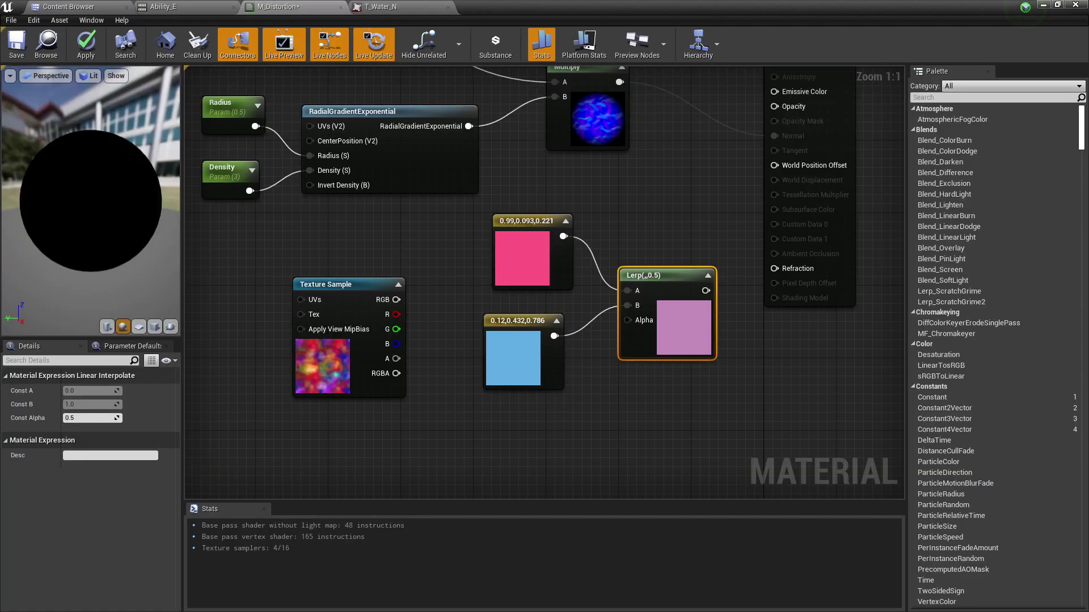
key("t")
left_click(448, 373)
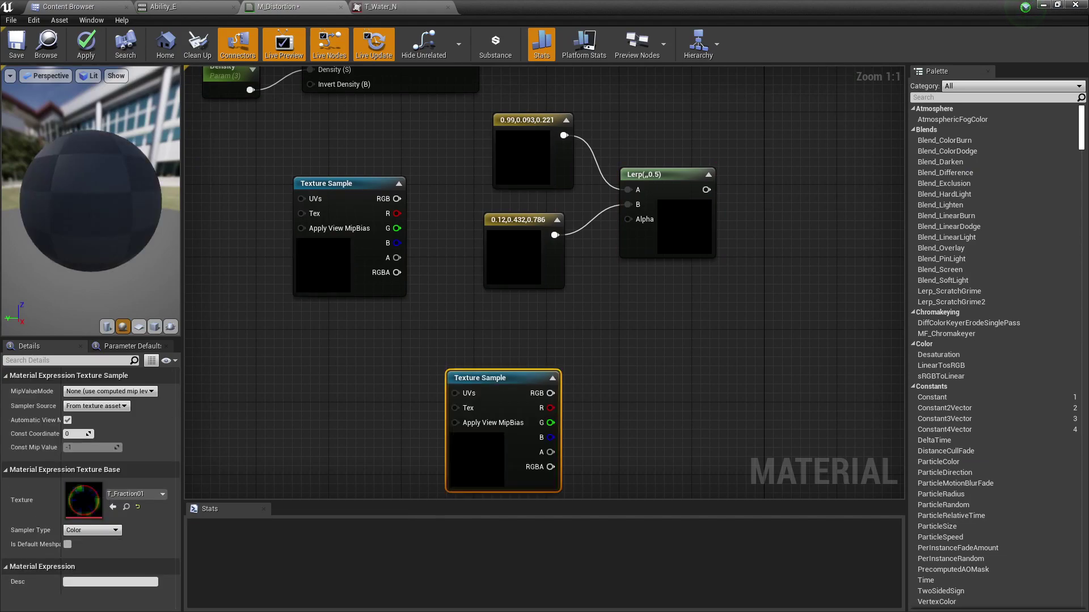
- Connect the T_Fraction01 sample's RGB output to the Lerp's Alpha and tidy the blue constant and the sample beside it
left_click_drag(522, 220, 503, 211)
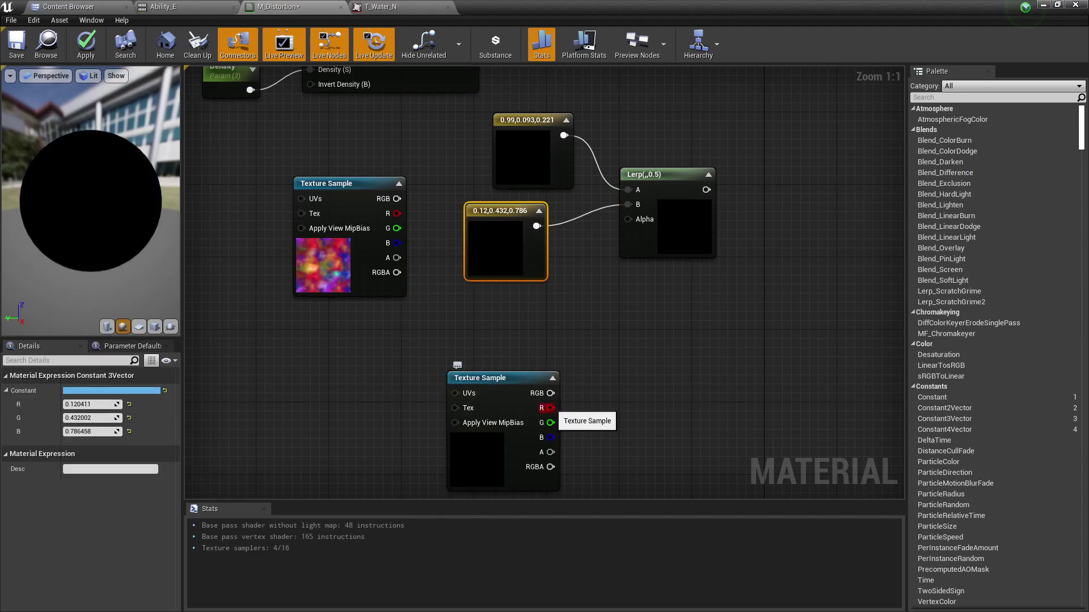
left_click_drag(551, 393, 628, 220)
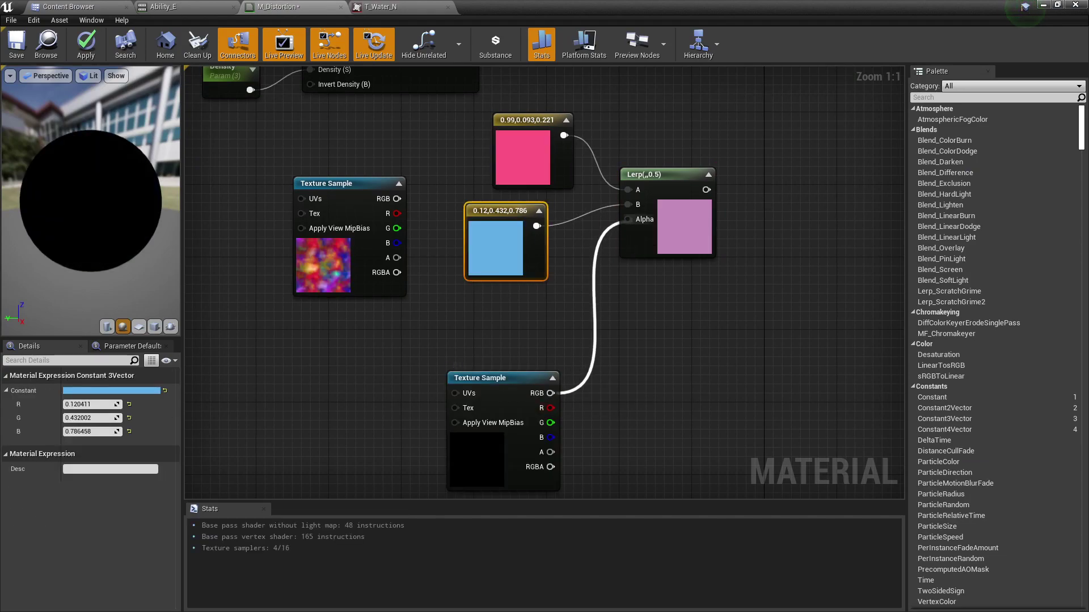
left_click_drag(522, 391, 541, 333)
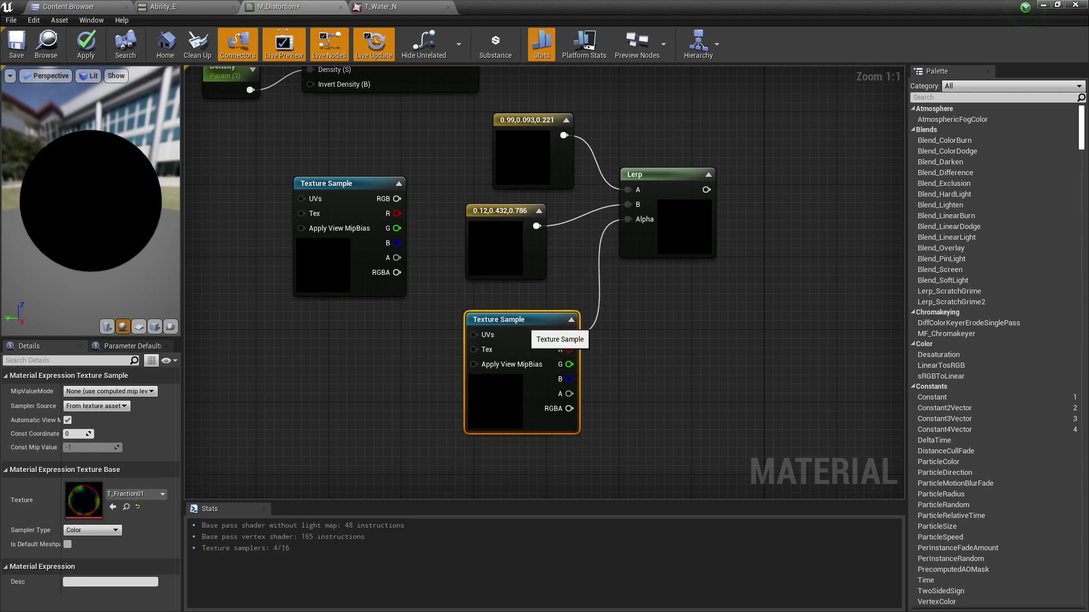
- Feed the Lerp's Alpha from the T_Fraction01 sample's R output in place of RGB and compare the blend preview
right_click_drag(660, 277, 639, 308)
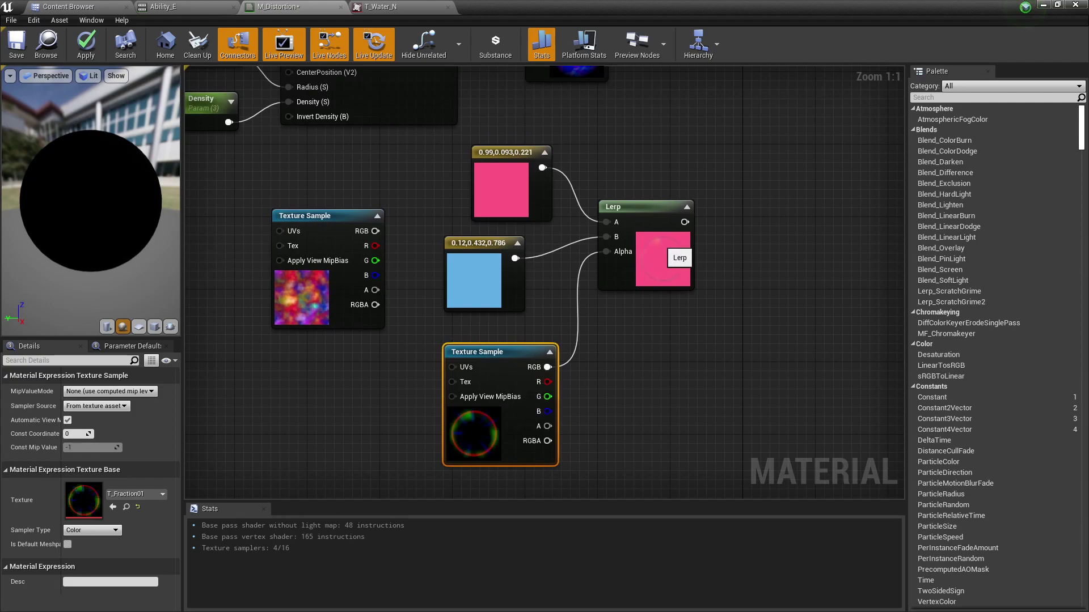
left_click_drag(548, 382, 606, 251)
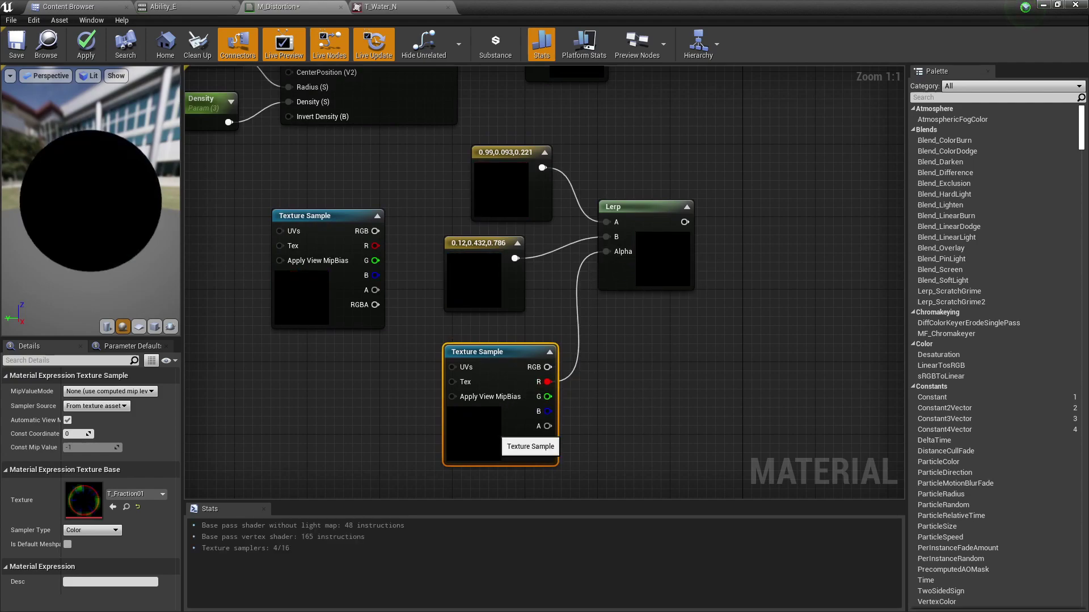
left_click(505, 291)
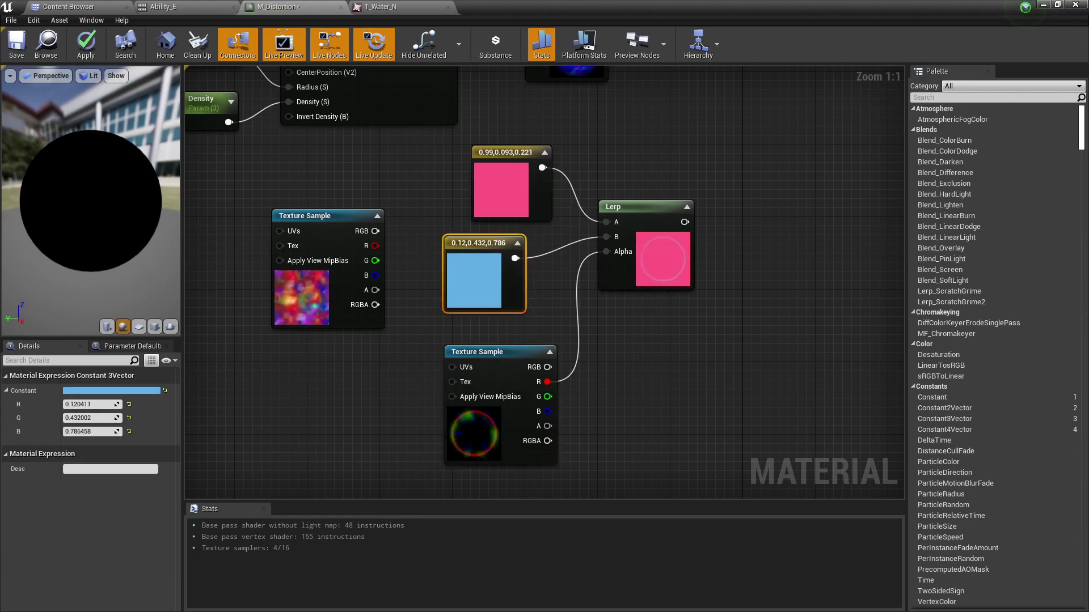
- Disconnect the Lerp's Alpha input and delete the T_Fraction01 texture sample
left_click(608, 256)
left_click(606, 252, "alt")
right_click_drag(652, 176, 656, 260)
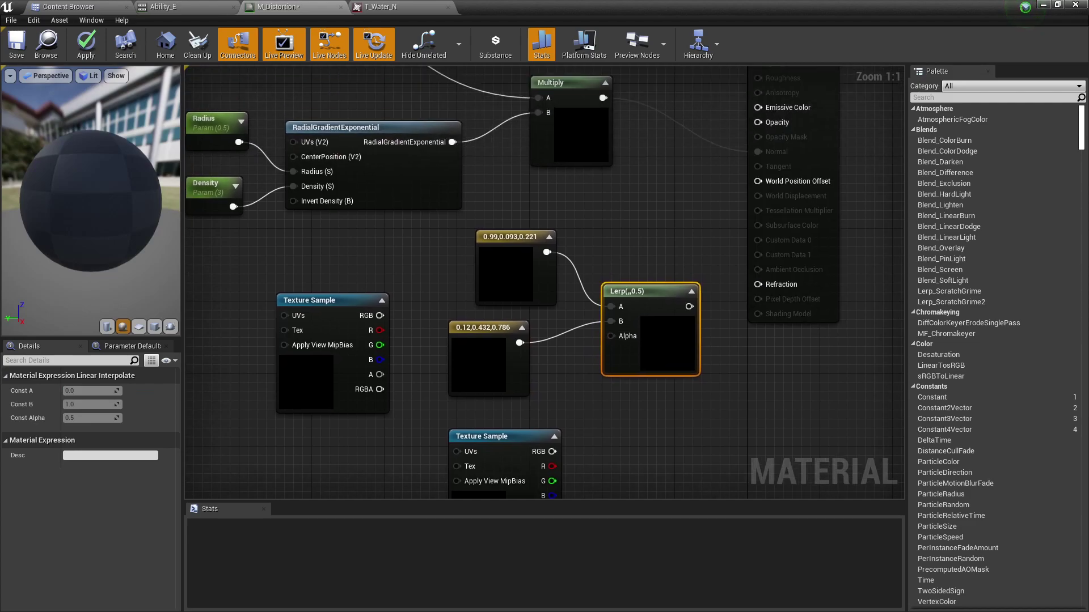
right_click_drag(536, 453, 536, 404)
left_click(536, 404)
key("Delete")
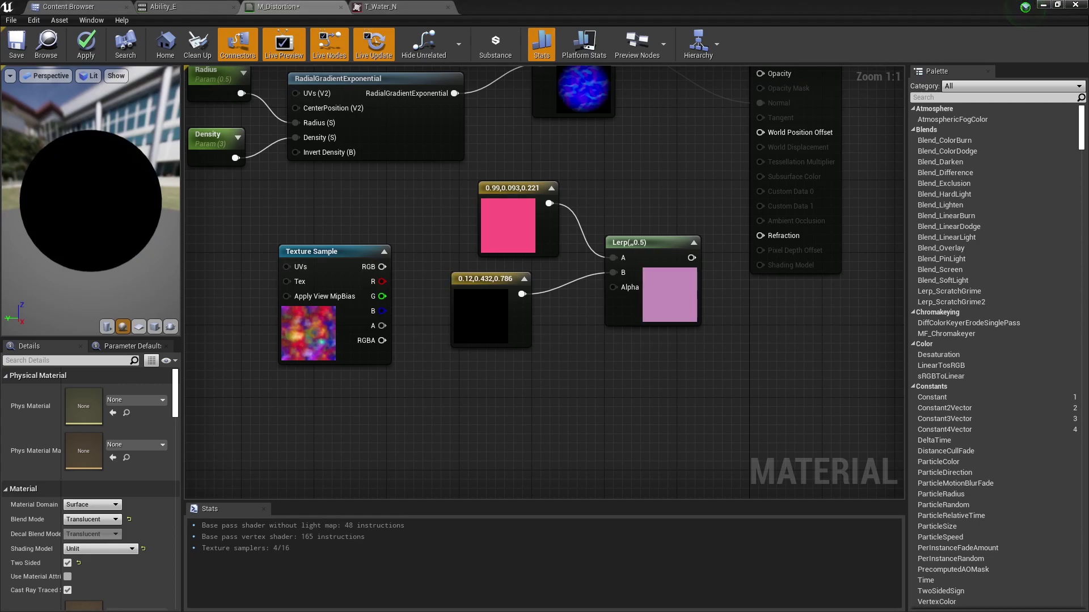
- Rearrange the pink constant and the Lerp node, and connect the Lerp's output to the material's Refraction input
left_click_drag(499, 230, 463, 220)
left_click_drag(652, 252, 622, 234)
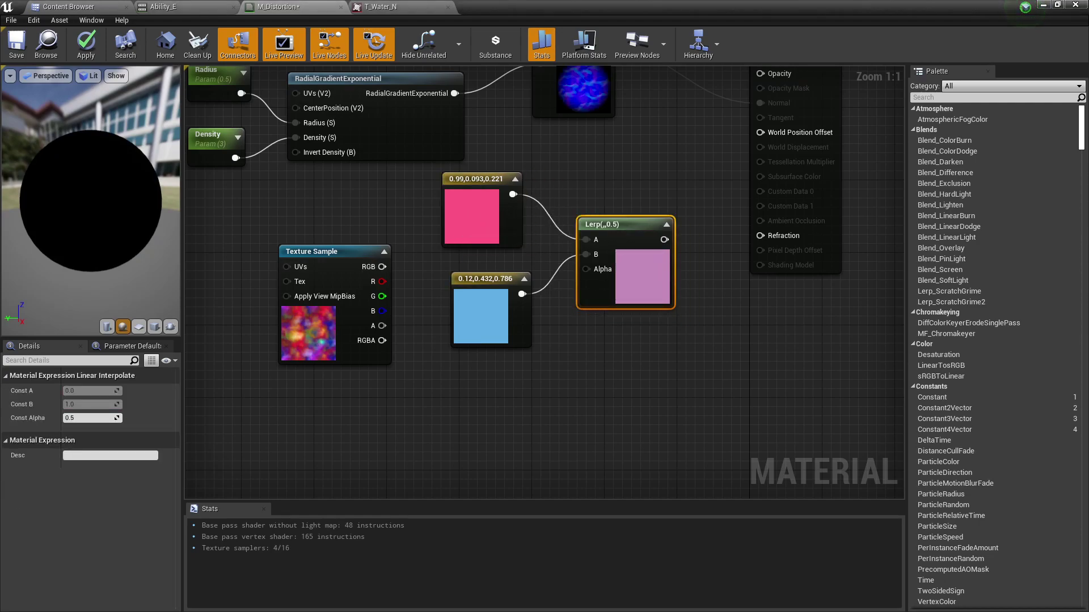
right_click_drag(630, 233, 553, 295)
left_click_drag(588, 301, 692, 301)
- Delete the pink and blue colour constants and line up the T_Noise02 texture sample with the Lerp node
left_click(400, 272)
left_click(410, 389, "shift")
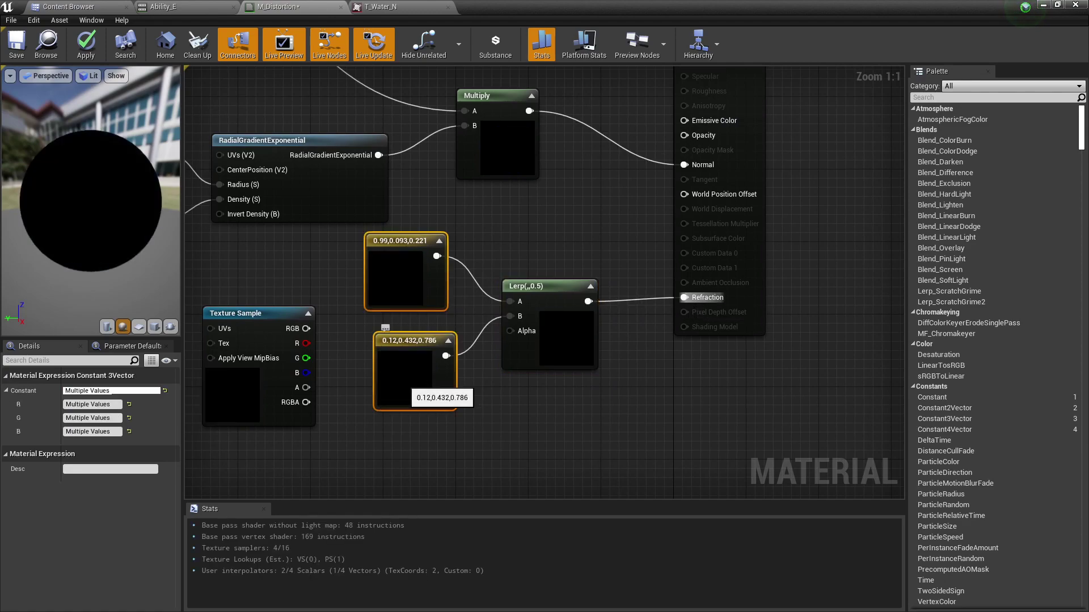
key("Delete")
right_click_drag(398, 345, 448, 357)
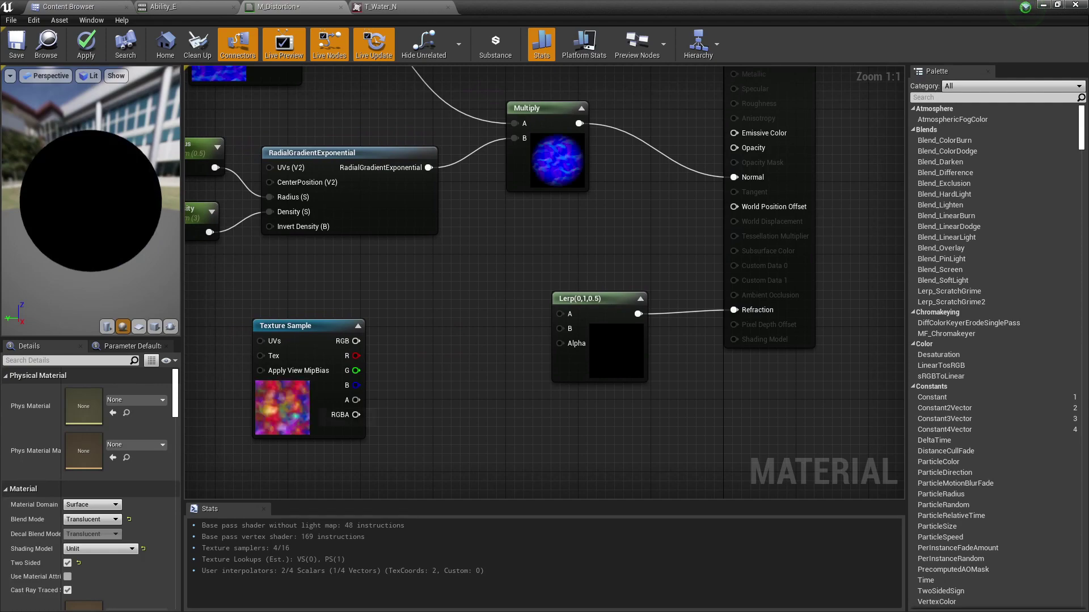
left_click_drag(304, 404, 331, 358)
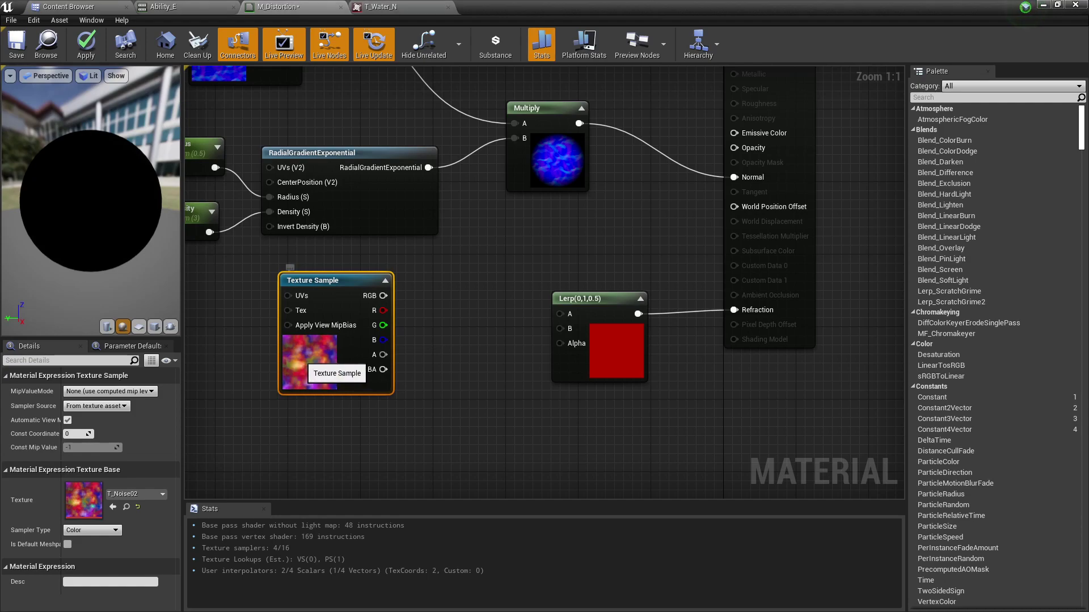
left_click_drag(309, 358, 309, 376)
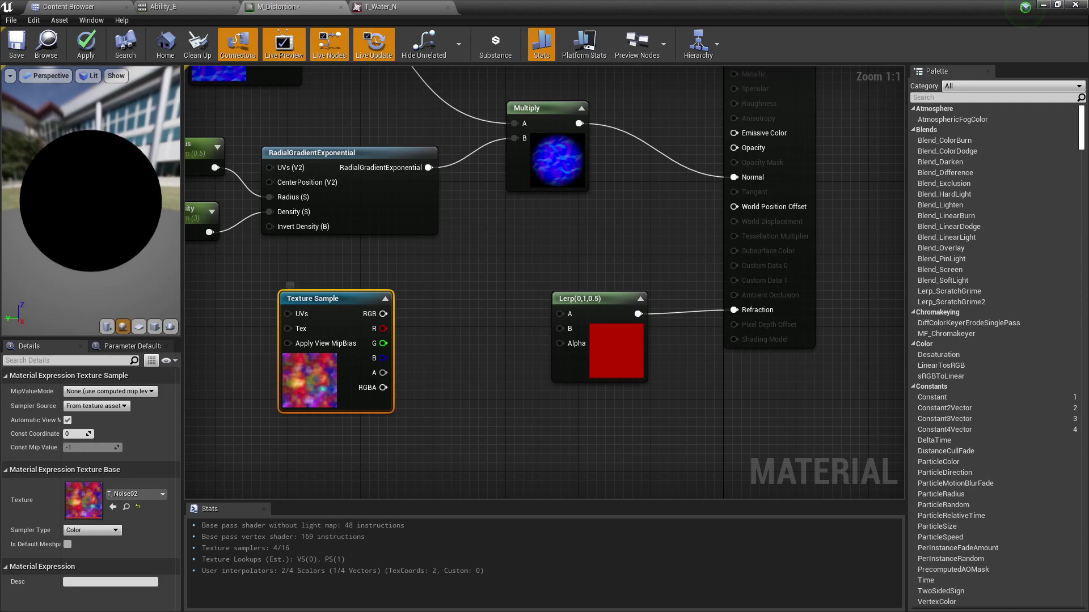
right_click_drag(438, 383, 437, 309)
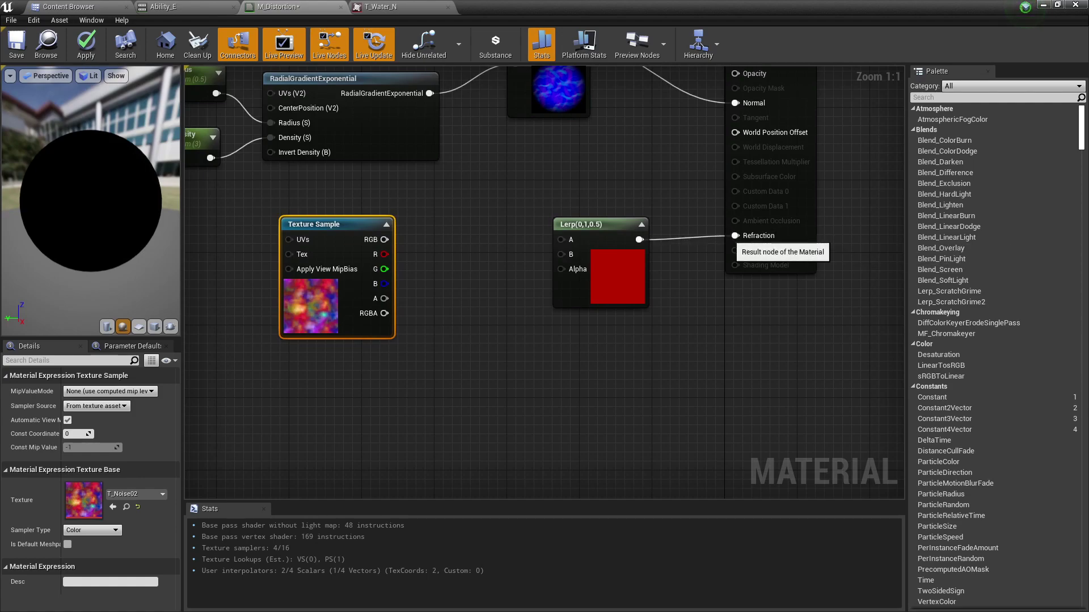
right_click(370, 187)
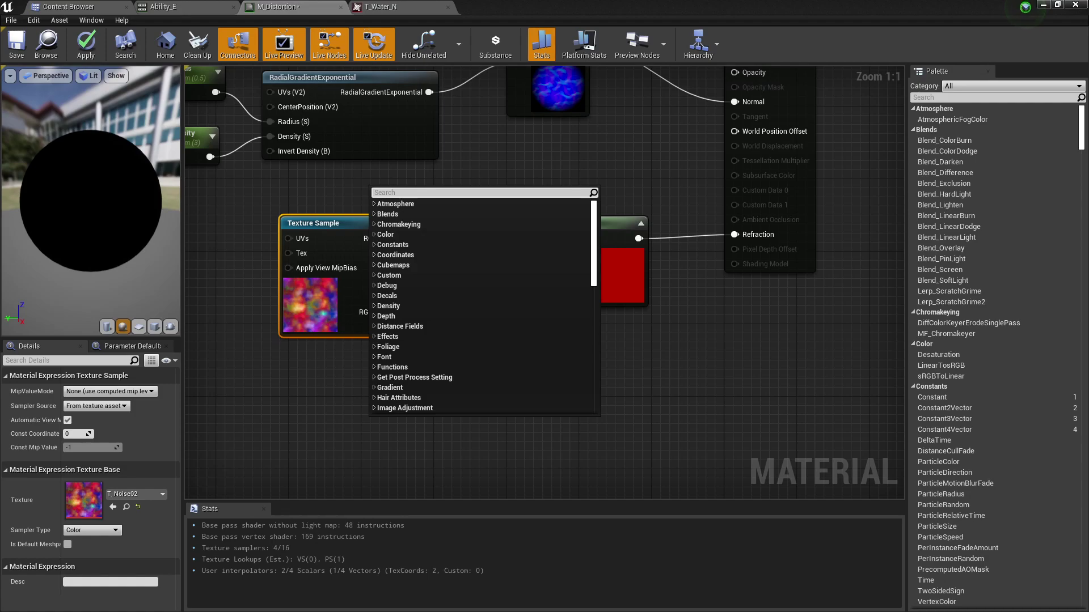
type("dynamic")
key("Return")
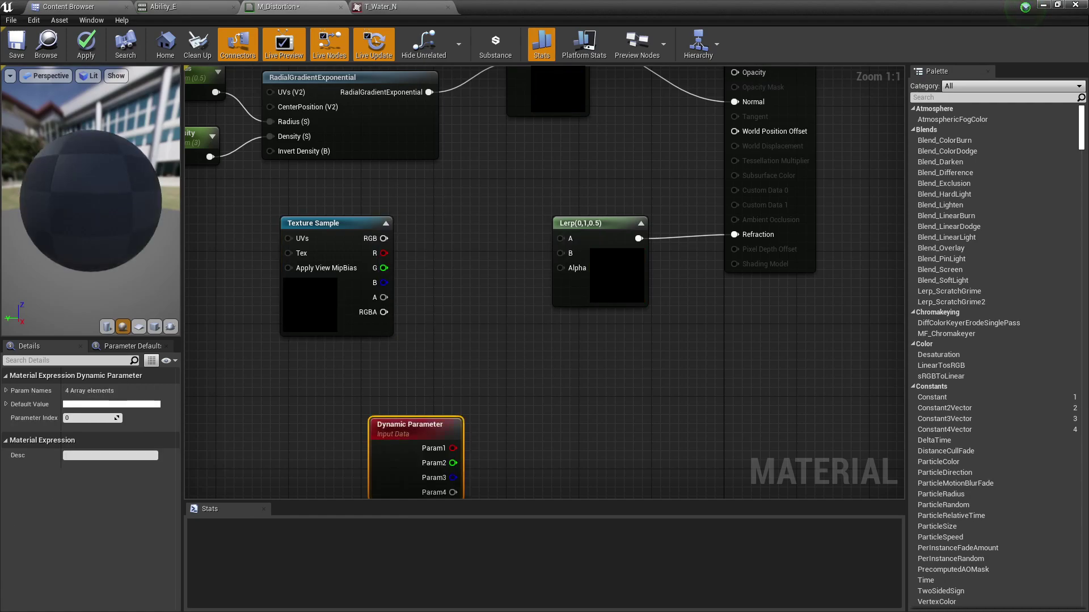
left_click_drag(414, 430, 360, 392)
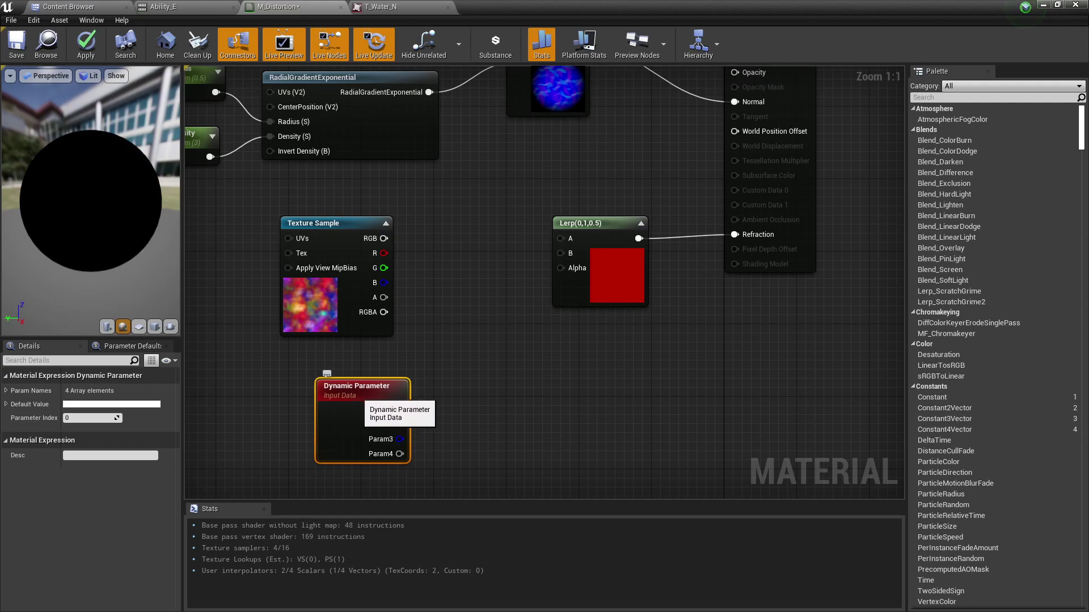
key("Delete")
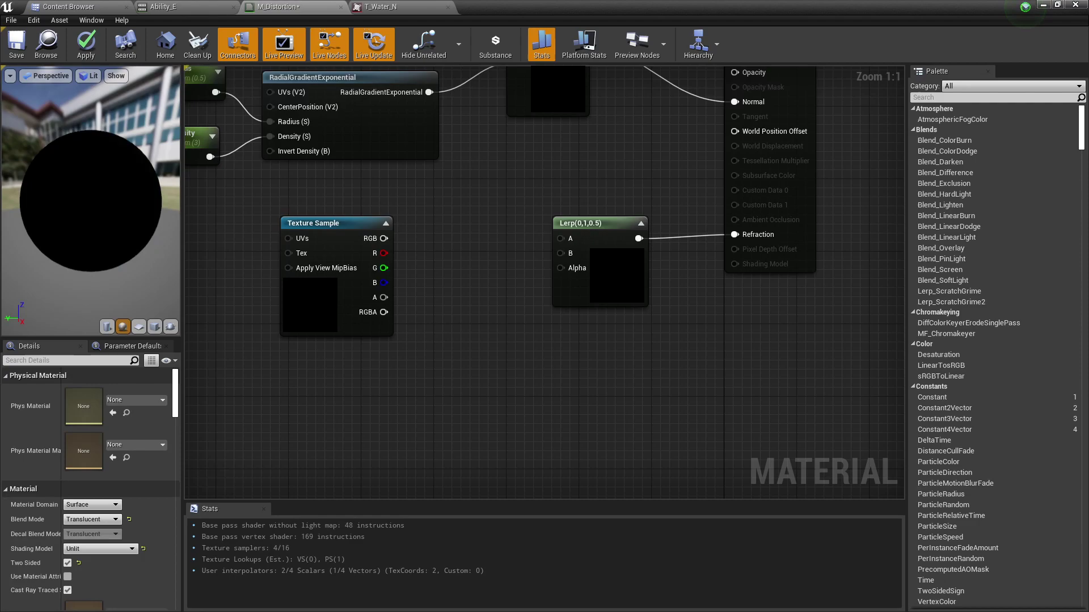
right_click(443, 323)
key("Escape")
key("p")
left_click(443, 325)
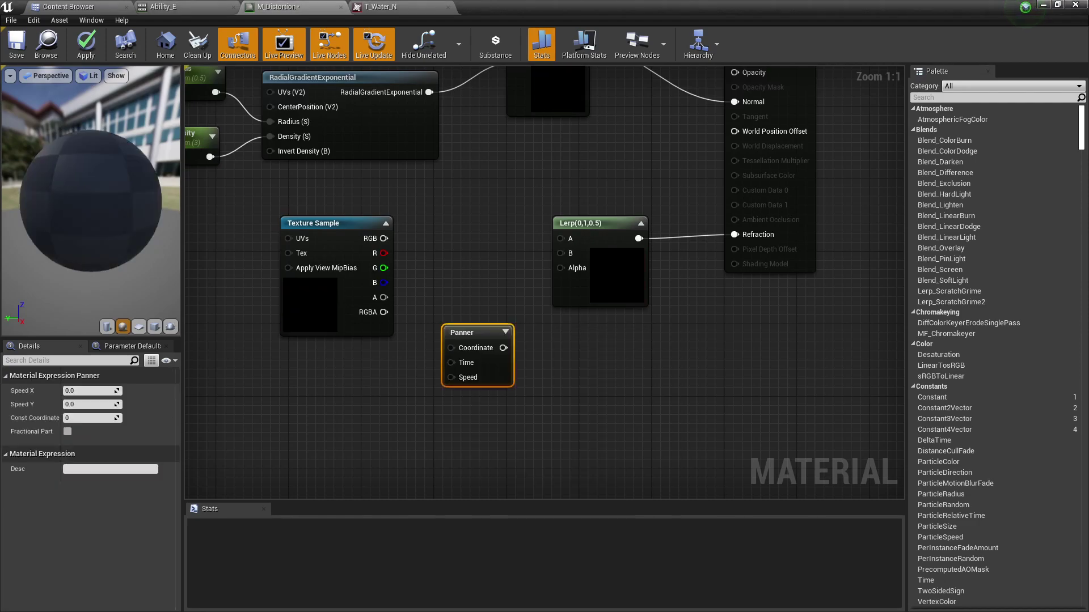
key("Delete")
- Add a Power node and route the T_Noise02 sample's G output through its Base into the Lerp's Alpha
right_click(459, 334)
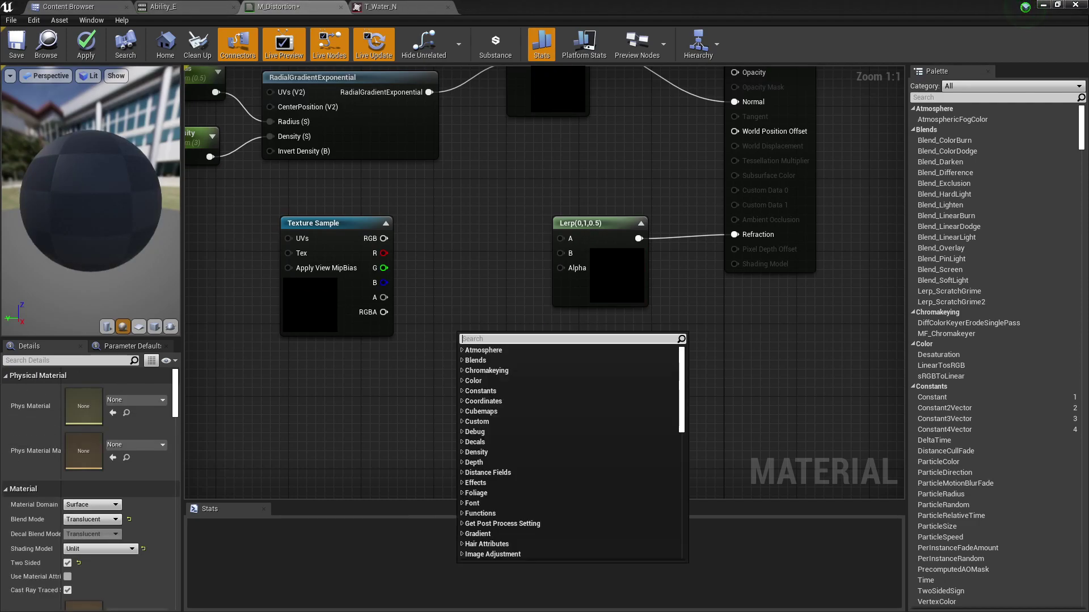
type("power")
key("Return")
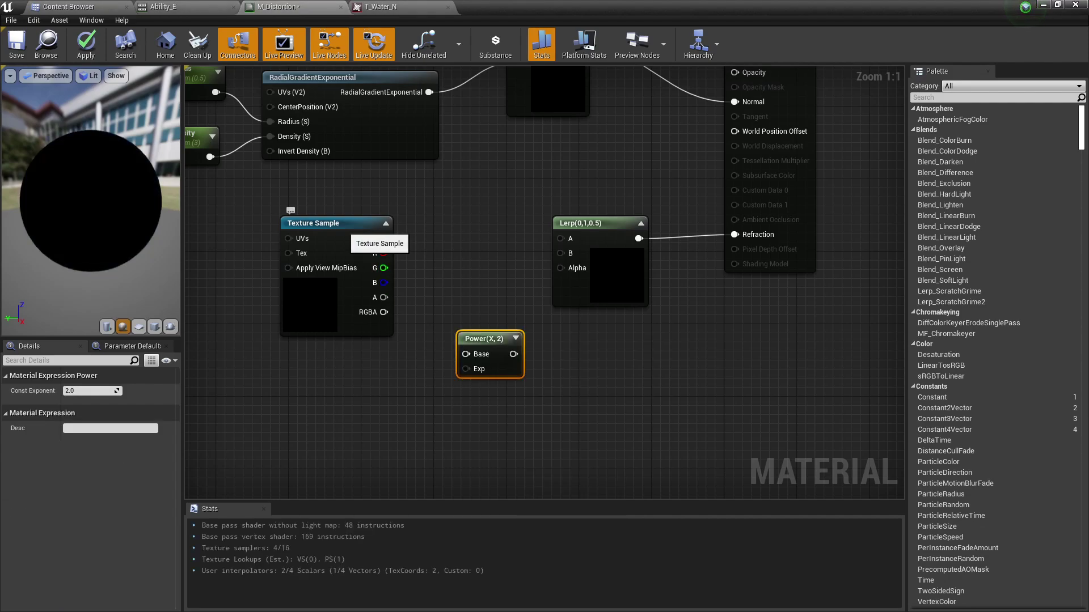
left_click(366, 245)
left_click_drag(384, 268, 561, 268)
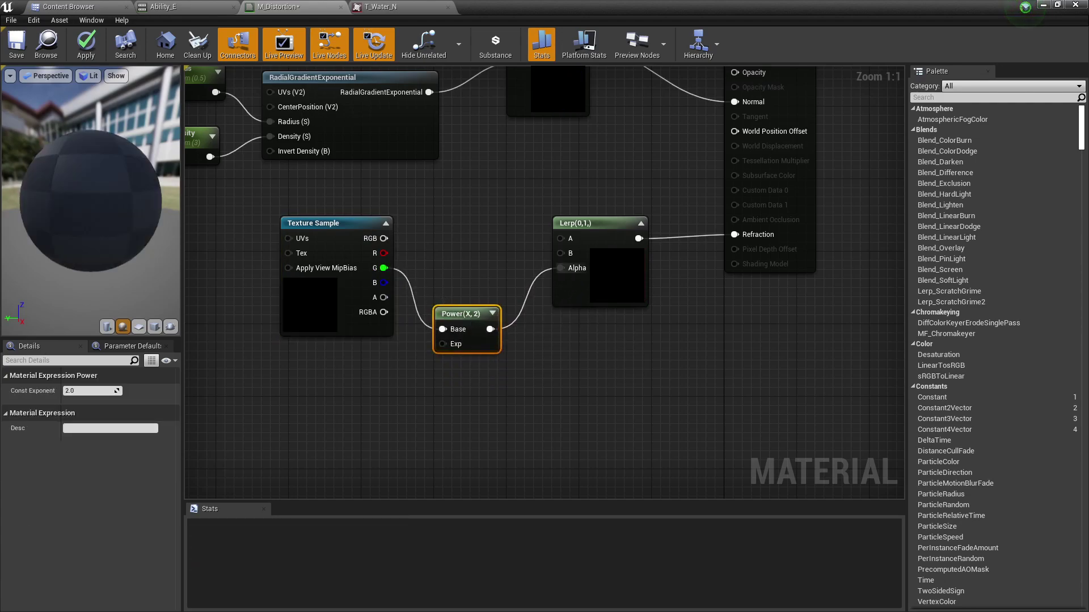
- Switch the material preview mesh to a plane and orient the view to face it
right_click_drag(544, 340, 554, 355)
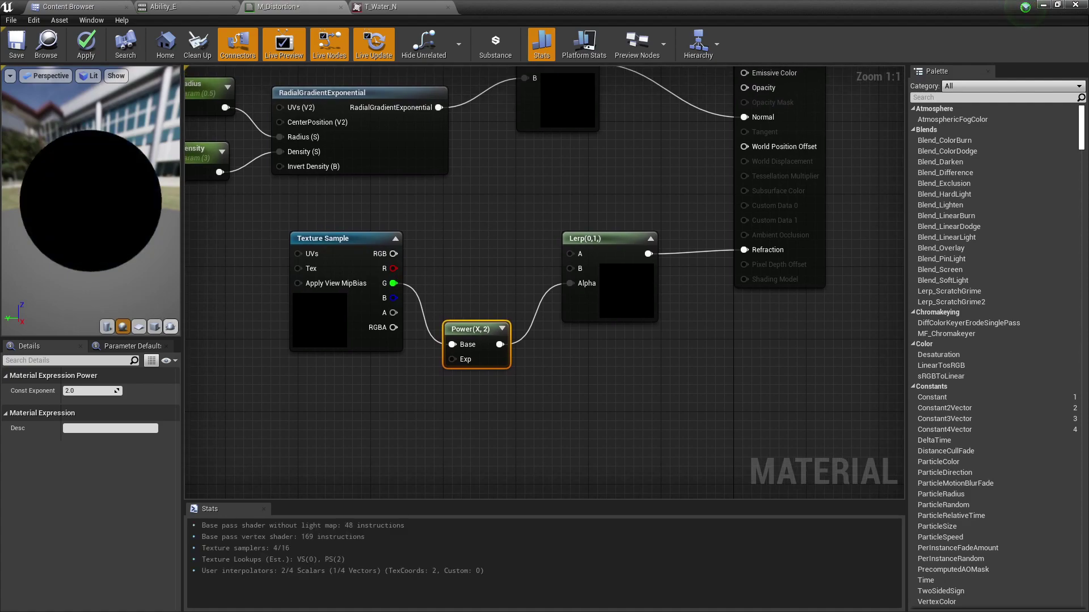
left_click(139, 327)
left_click_drag(116, 243, 88, 233)
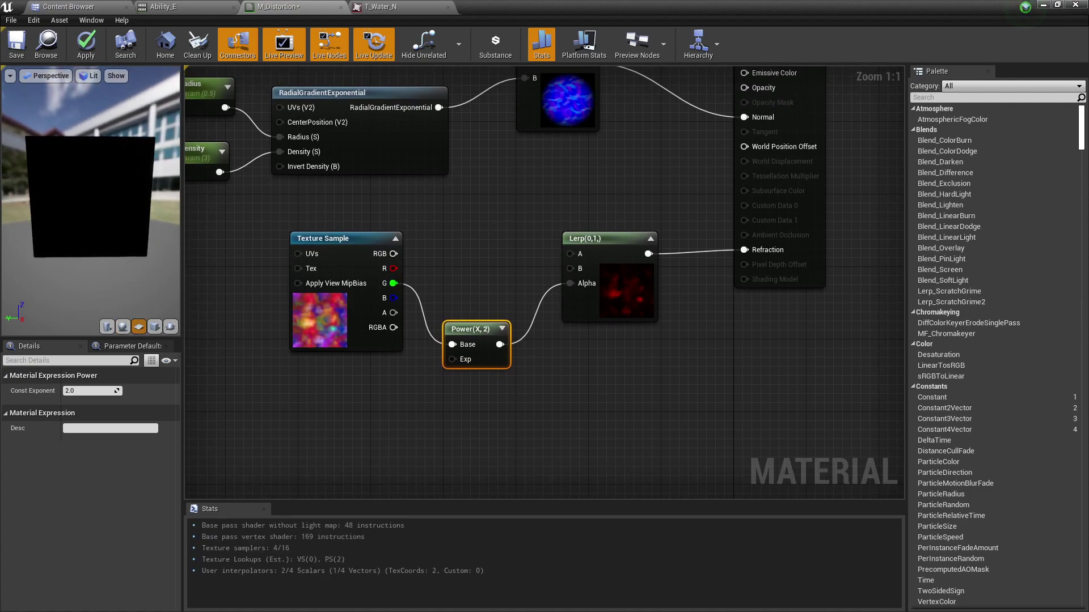
- Add a constant of 0 beside the M_Distortion result node and connect it to Opacity
right_click_drag(504, 202, 450, 277)
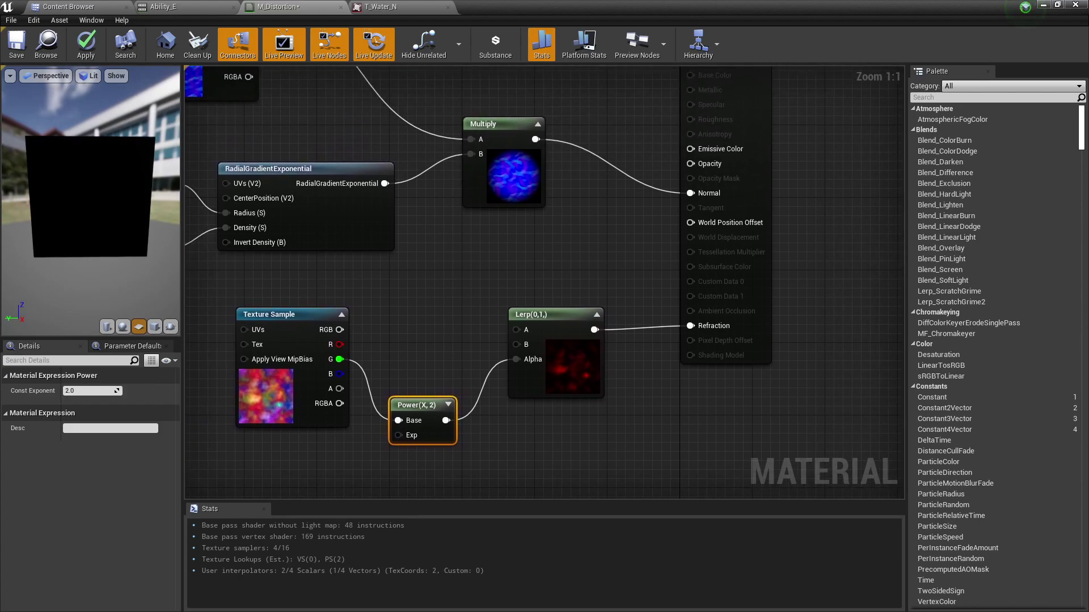
right_click_drag(624, 145, 605, 223)
left_click(606, 223)
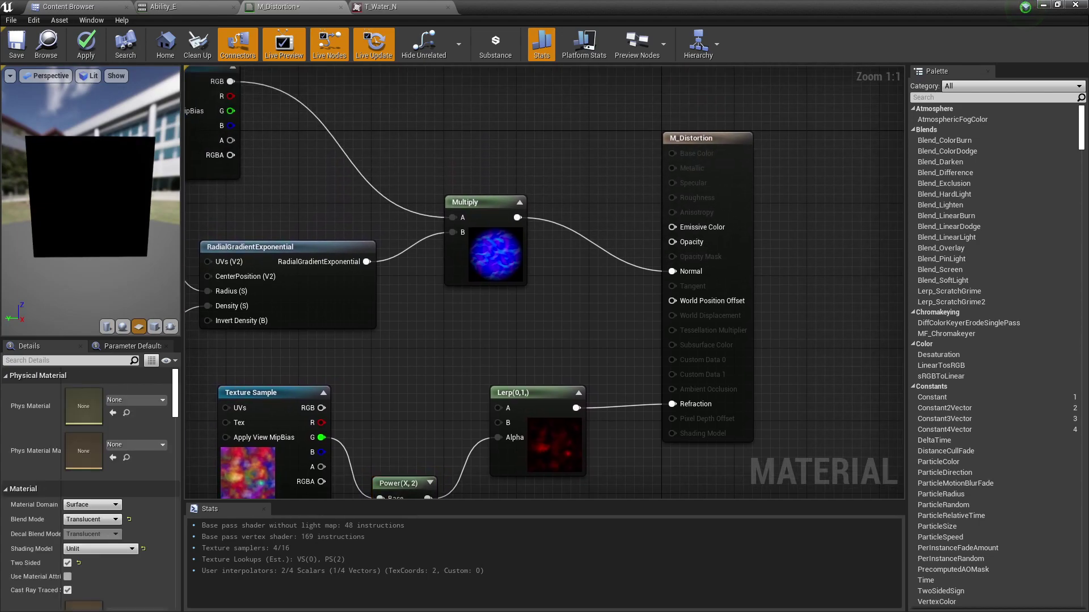
key("1")
left_click(591, 172)
left_click_drag(609, 193, 673, 242)
right_click_drag(478, 322, 600, 262)
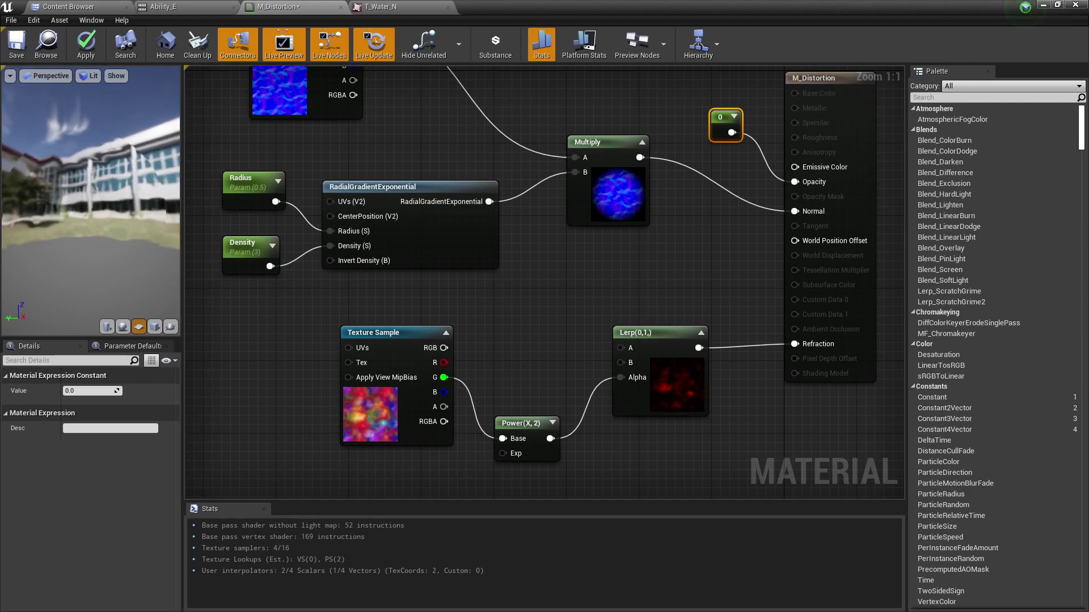
- Widen the material preview area and set the Lerp's Const B to 1.5
left_click_drag(182, 255, 264, 255)
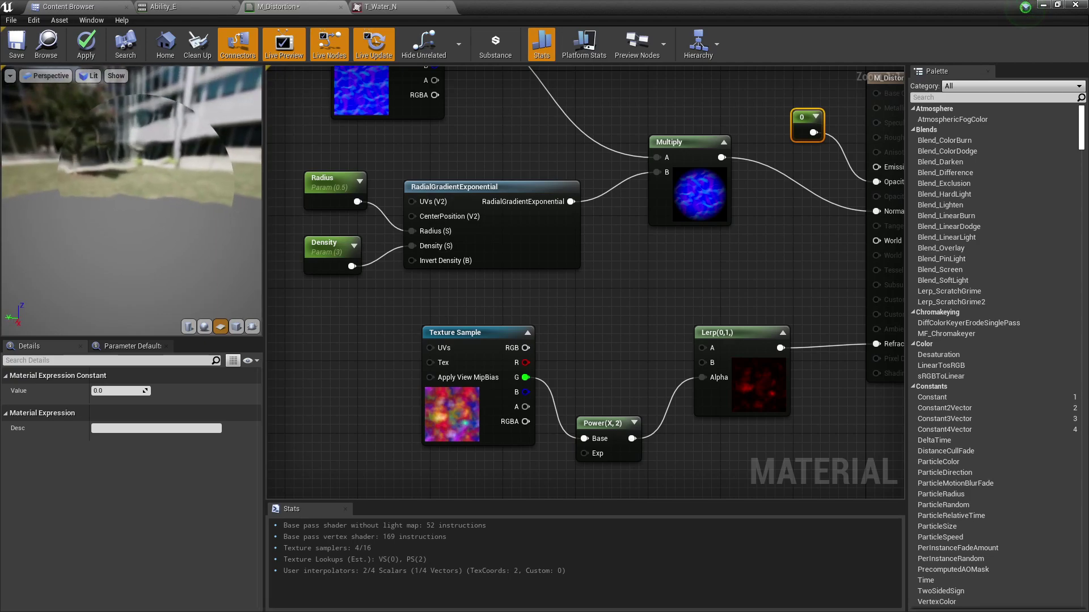
right_click_drag(620, 366, 588, 325)
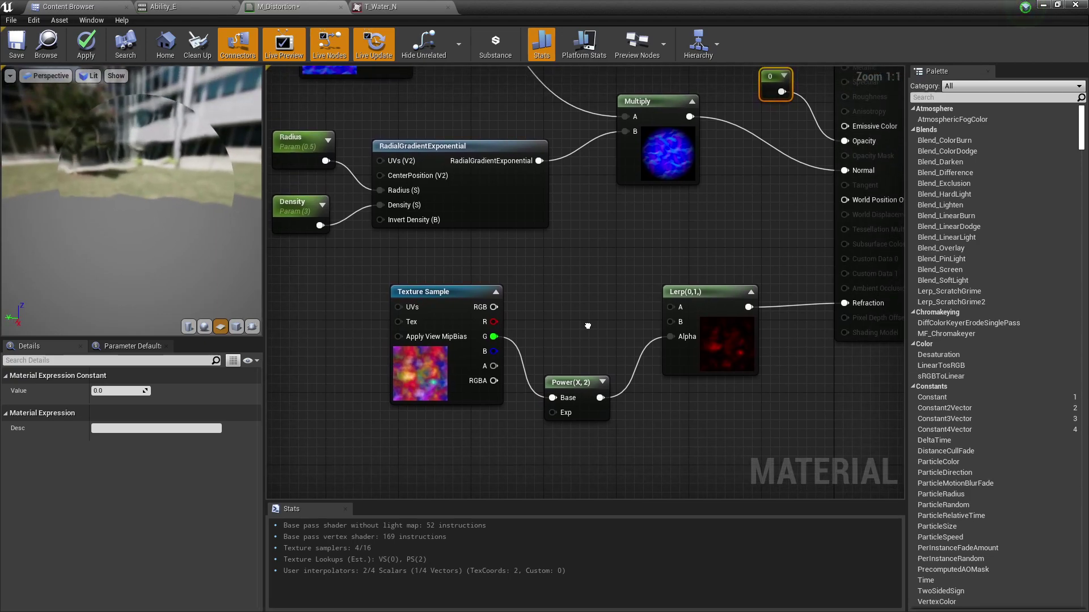
left_click(723, 306)
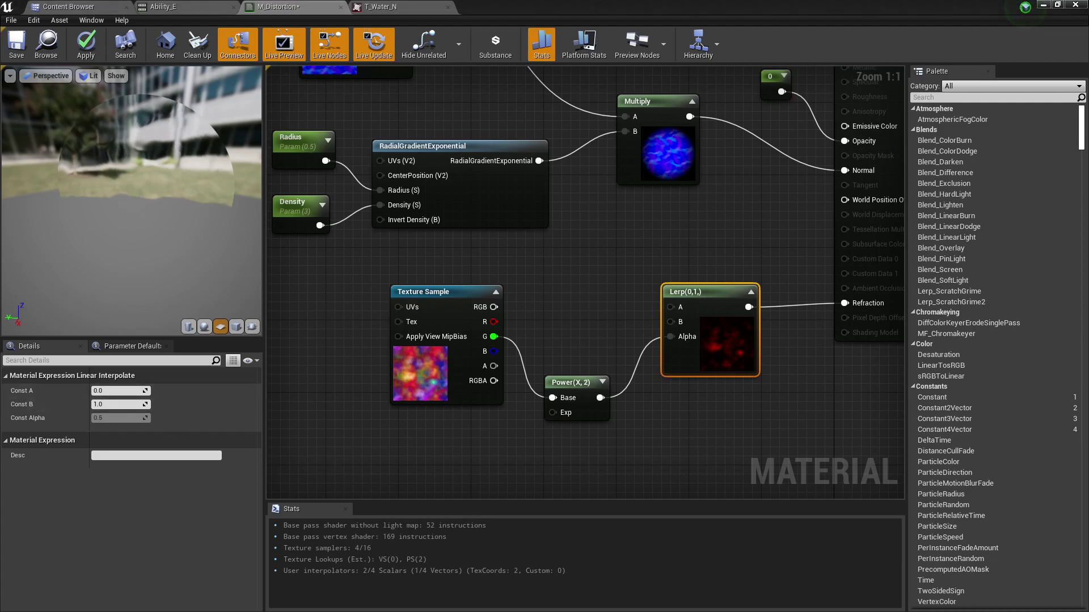
left_click(97, 404)
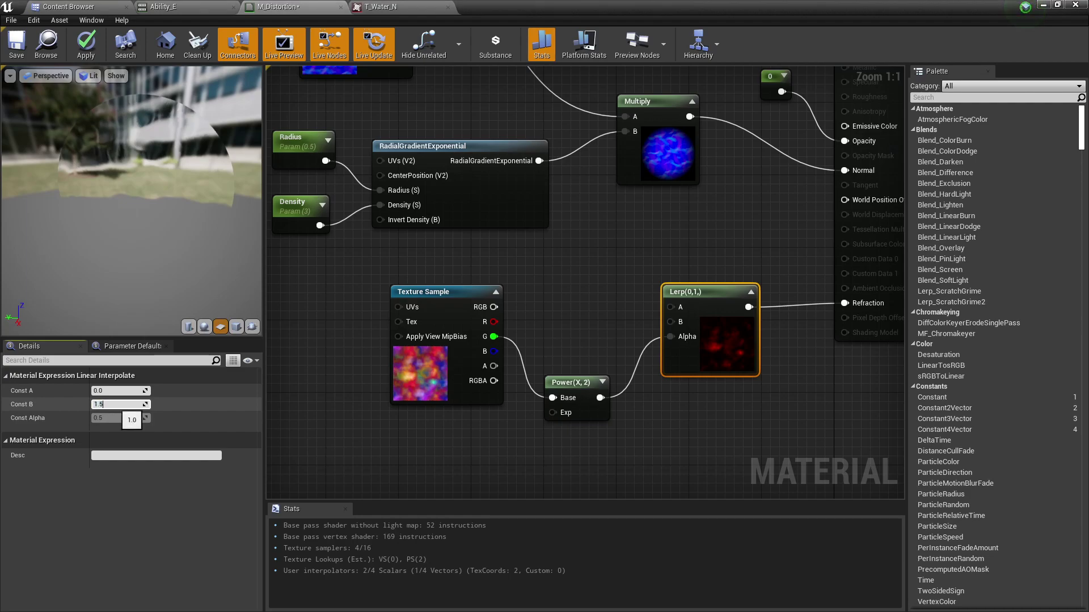
key("Return")
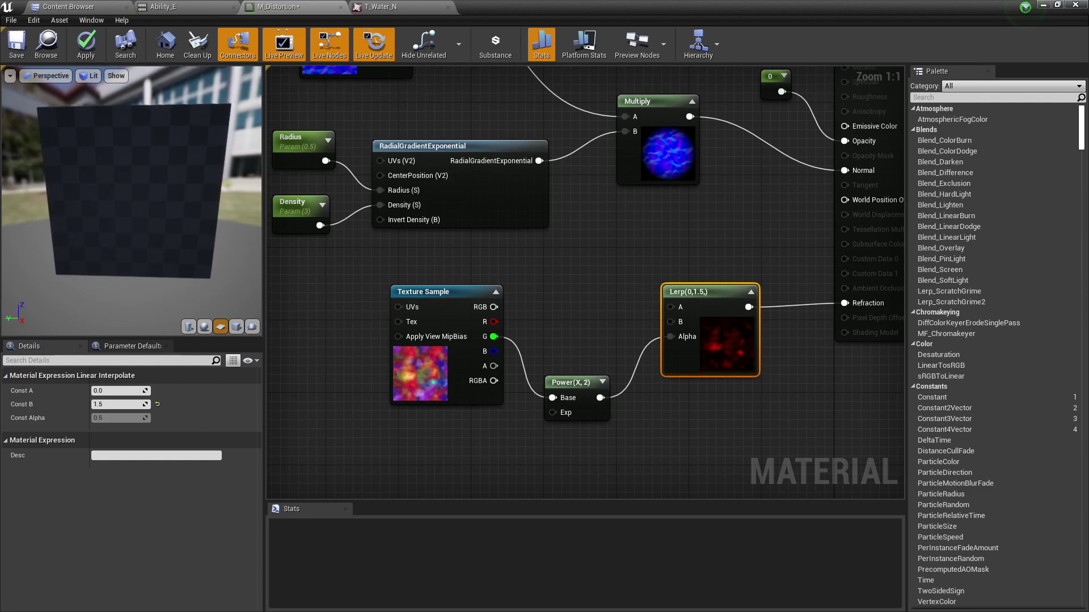
- Set the Lerp's Const A to 1 and examine the refraction on the preview plane up close
left_click_drag(136, 199, 123, 219)
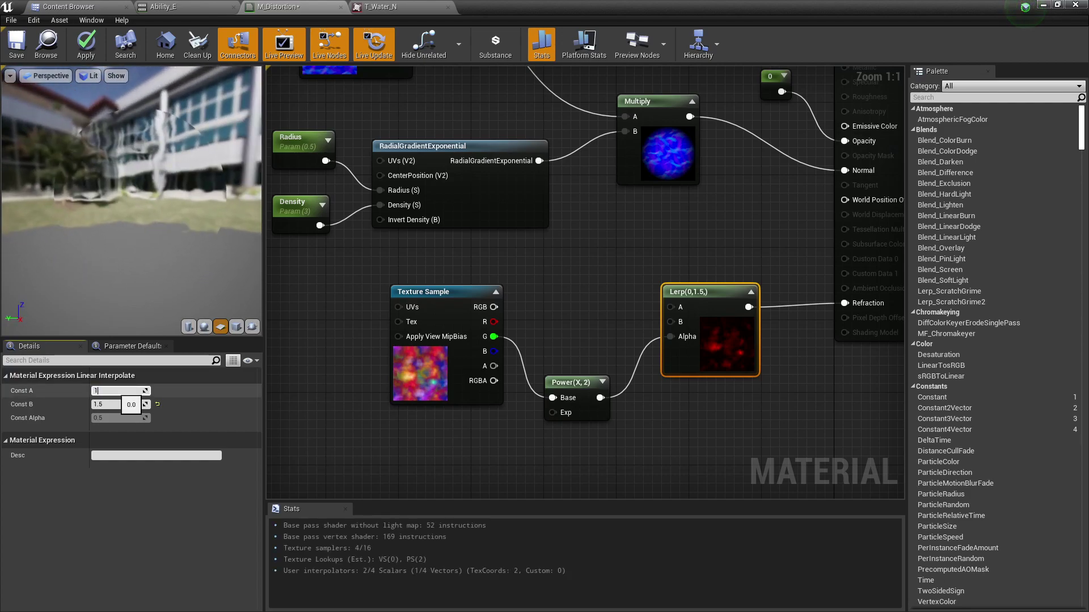
key("Tab")
left_click_drag(136, 199, 152, 180)
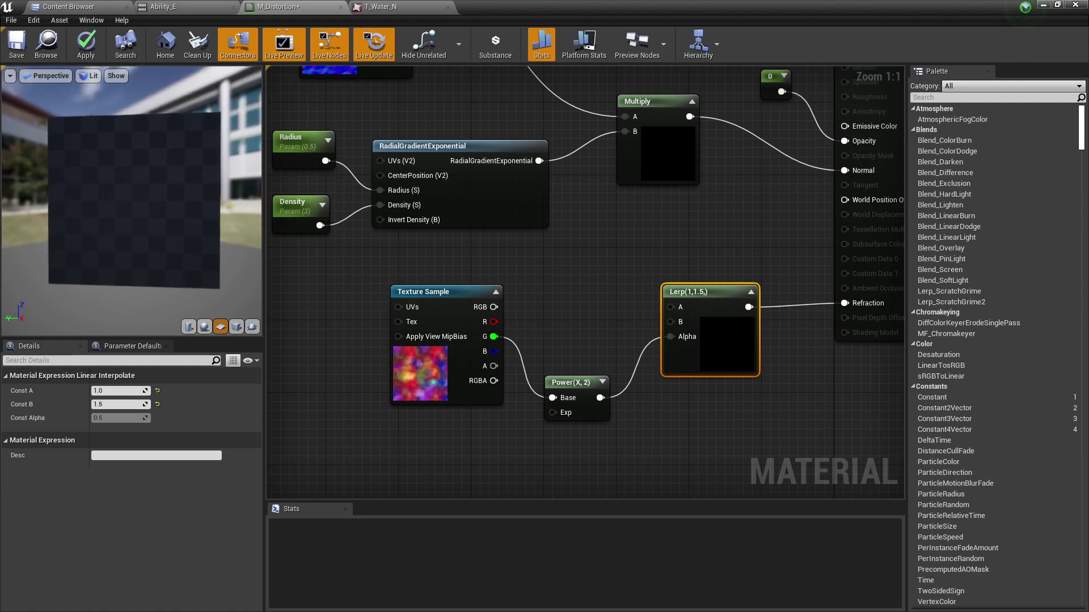
scroll(136, 198, "up", 2)
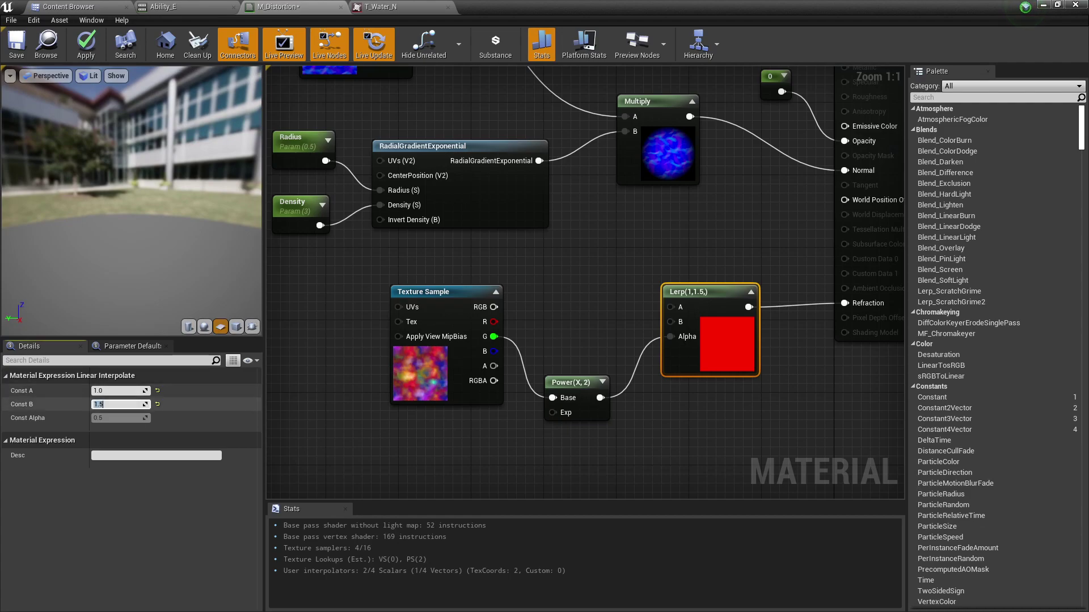
- Set the Lerp's Const B to 0 and its Const A to 0, and examine the refraction in the preview
type("0")
key("Return")
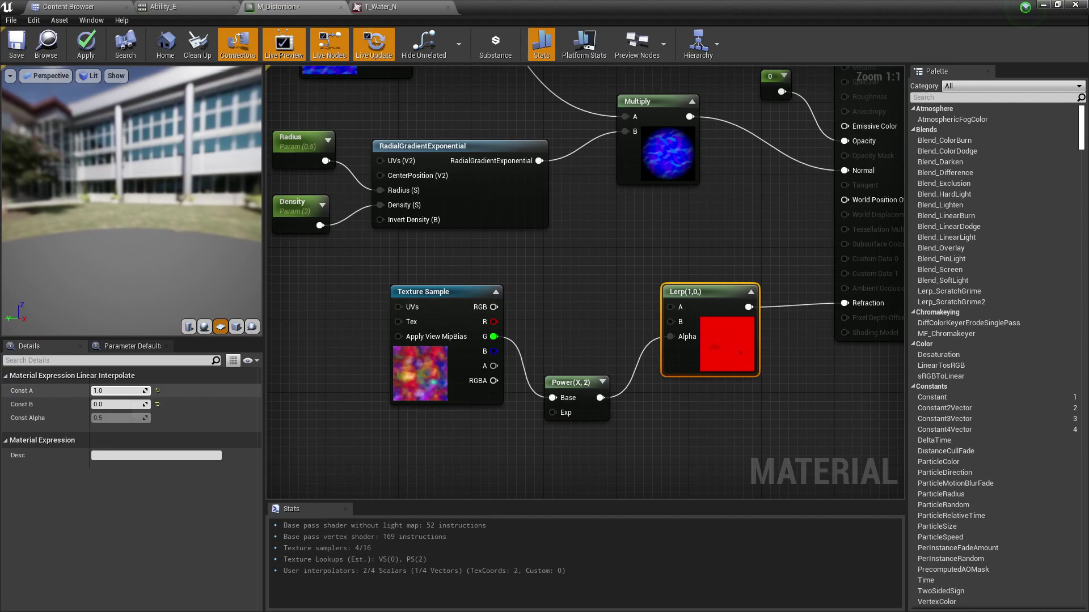
key("Return")
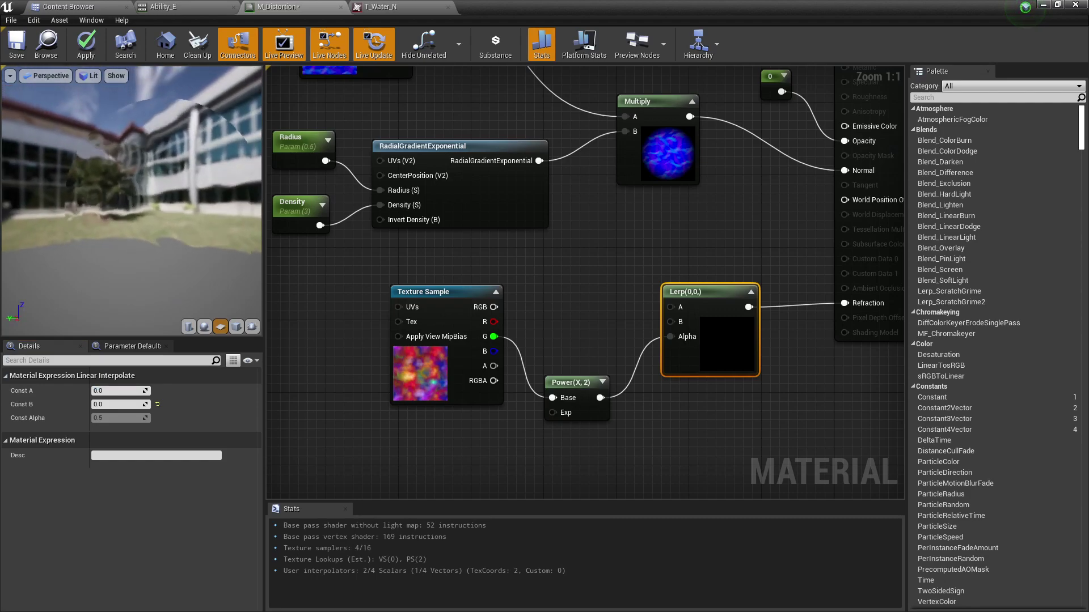
mouse_move(141, 209)
left_mouse_down()
mouse_move(113, 200)
mouse_move(131, 205)
left_mouse_up()
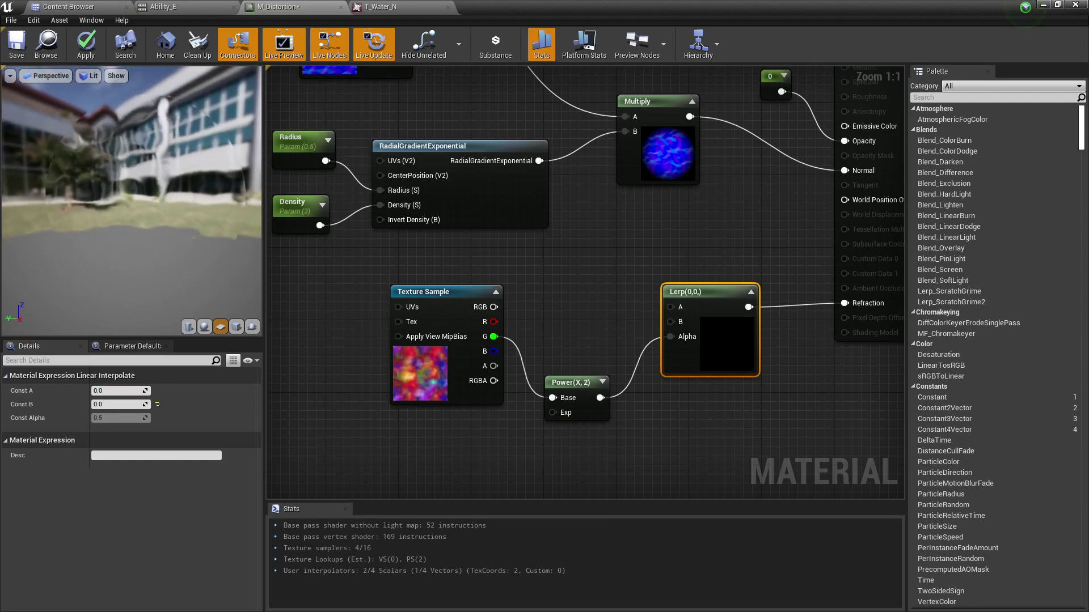
- Add a scalar parameter named DistPower beside the Lerp and connect it to the Lerp's B input
mouse_move(603, 257)
right_mouse_down()
mouse_move(586, 251)
mouse_move(619, 255)
right_mouse_up()
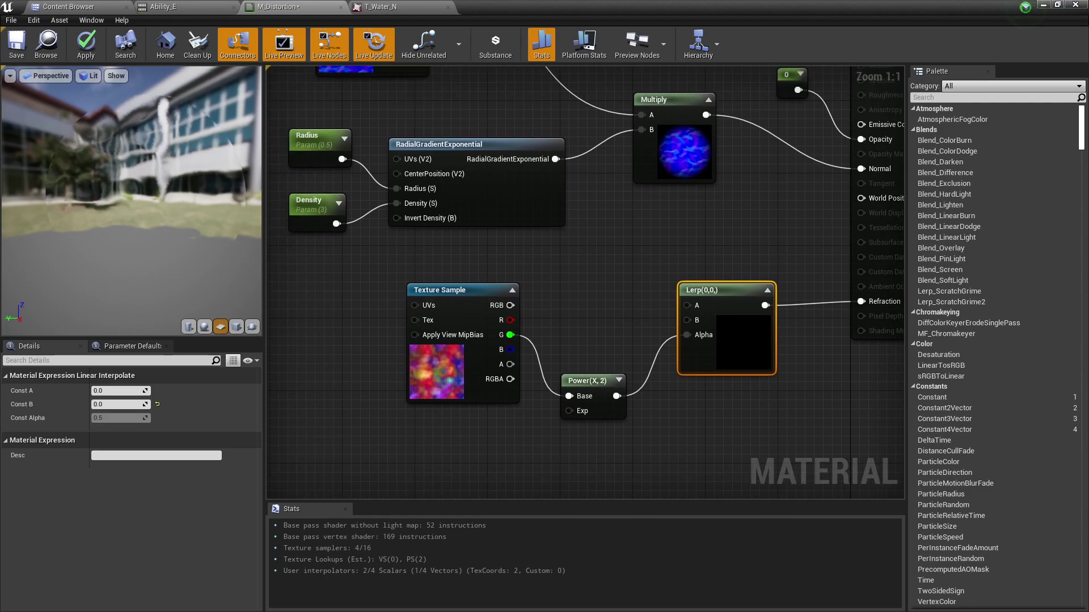
key("s")
left_click(582, 306)
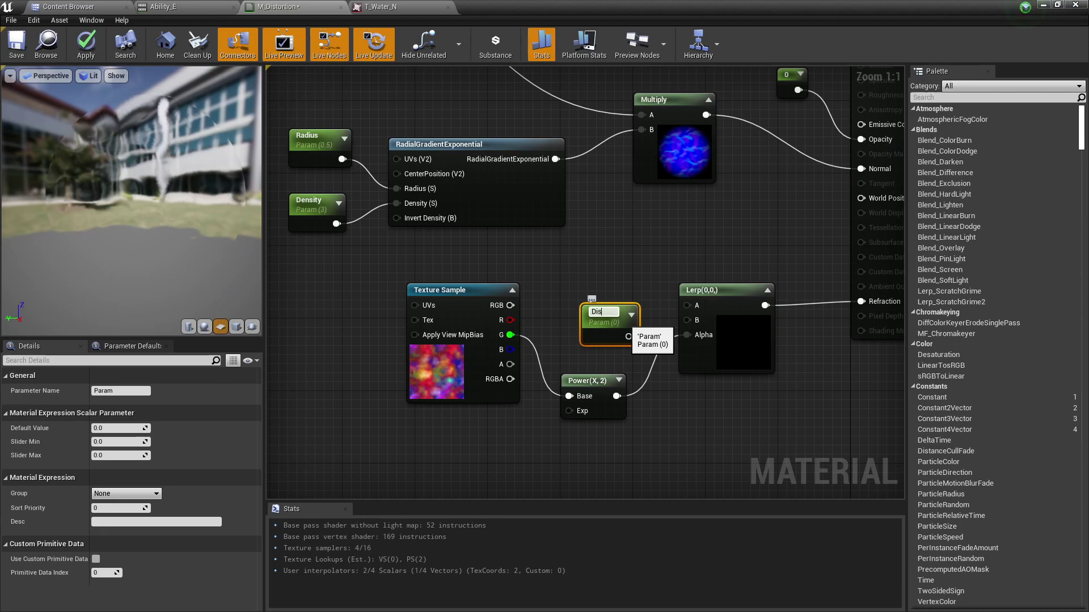
type("DistPower")
key("Return")
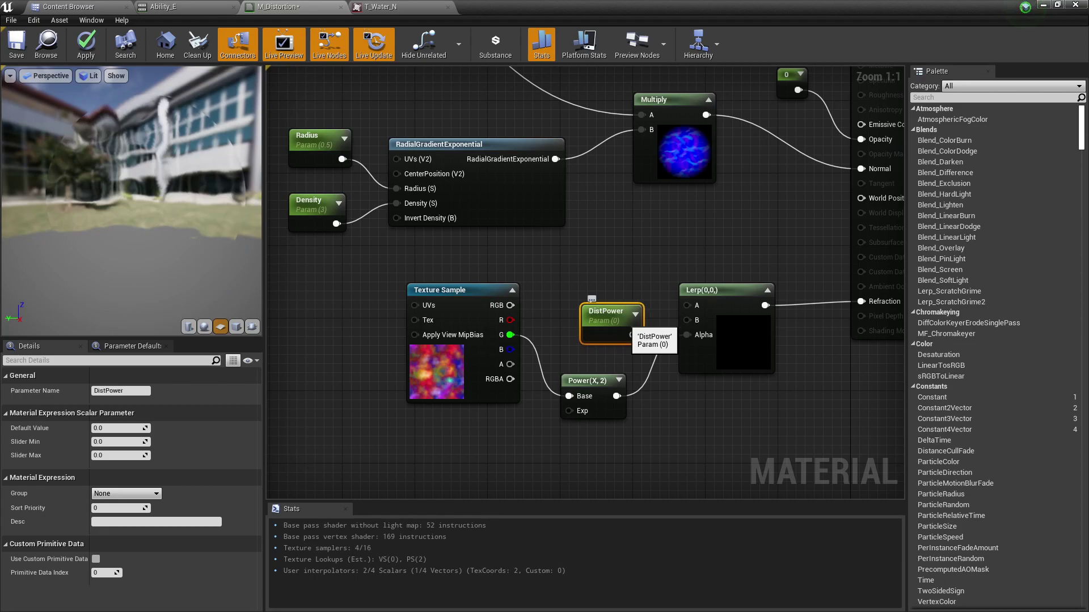
left_click_drag(631, 335, 688, 320)
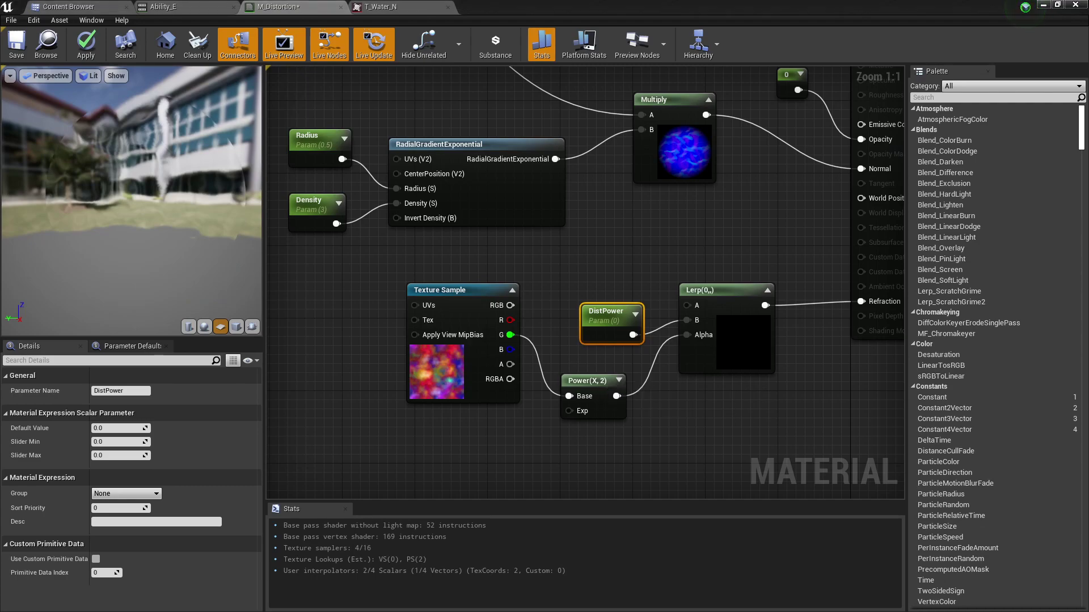
- Add a scalar parameter below the Power node and connect it to the Power's Exp input
left_click(589, 381)
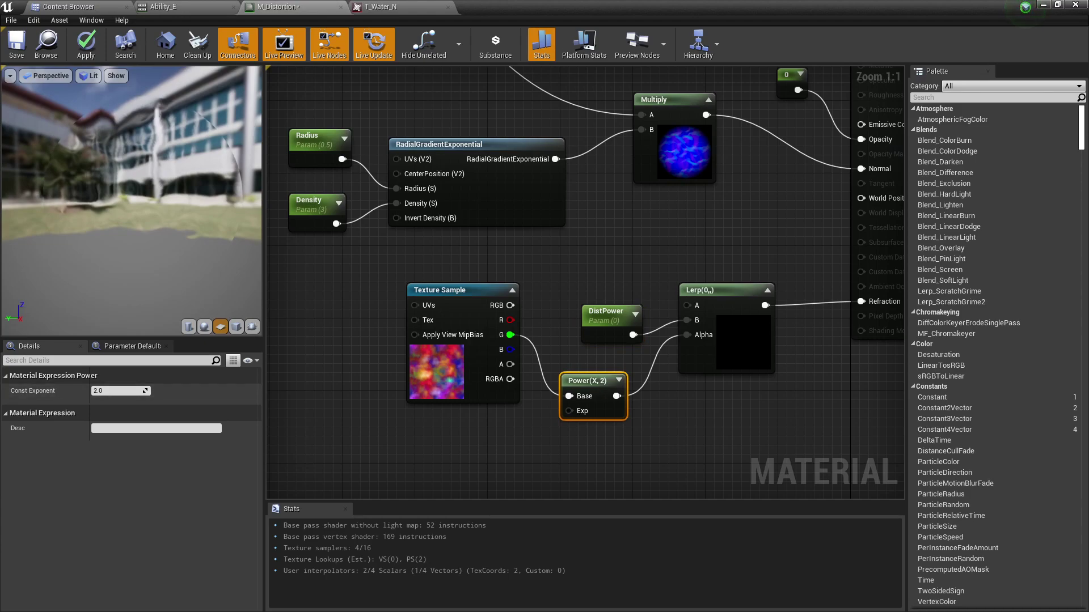
left_click(481, 452)
key("s")
left_click(481, 452)
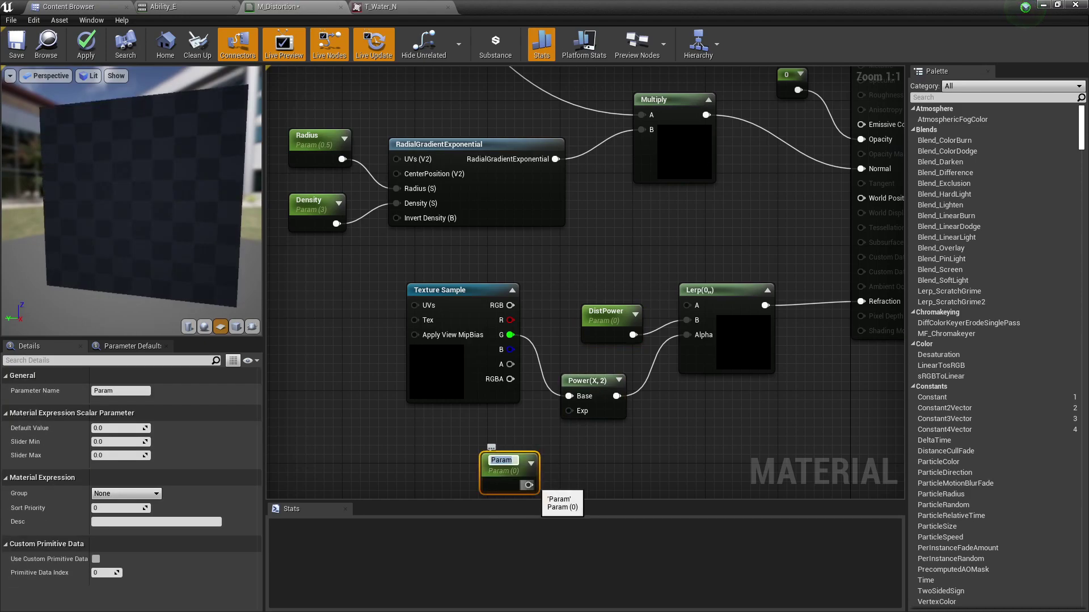
left_click_drag(529, 484, 569, 383)
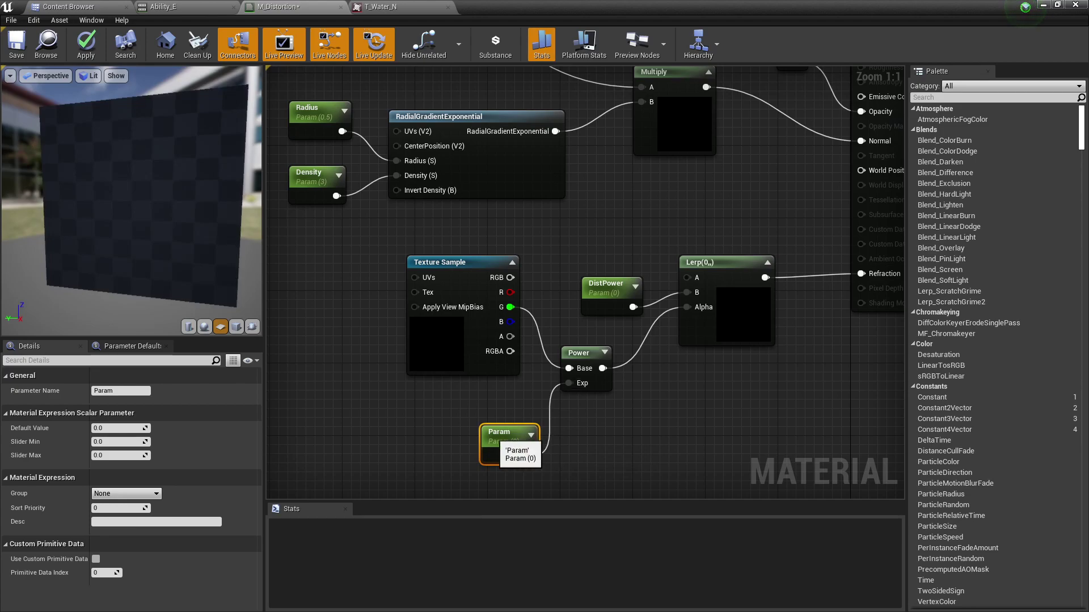
left_click(129, 391)
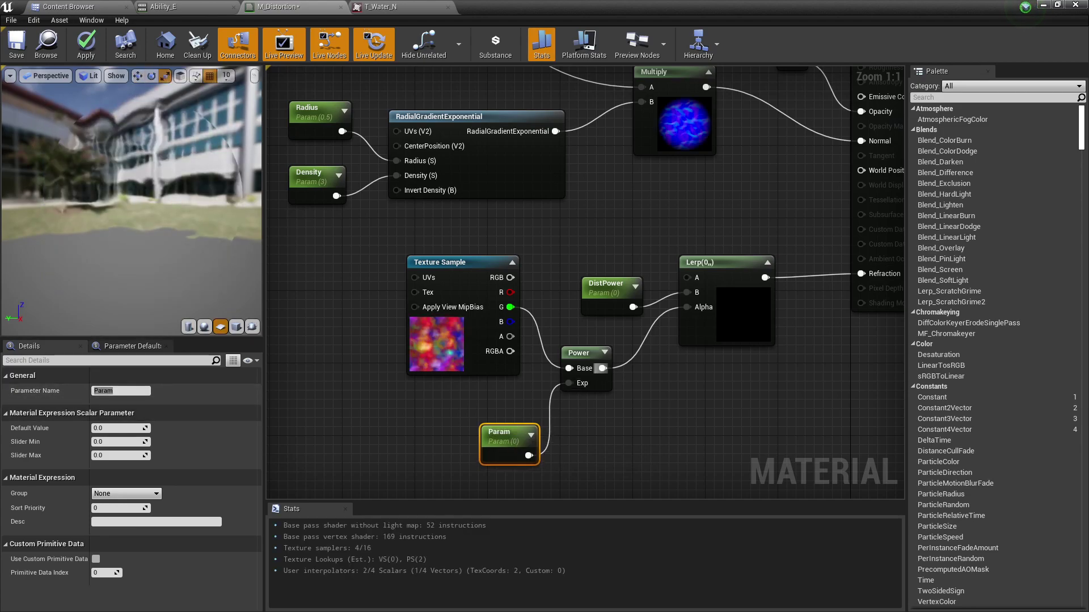
- Apply the node changes to the M_Distortion material
right_click_drag(769, 376, 741, 412)
scroll(741, 412, "down", 1)
scroll(742, 411, "down", 1)
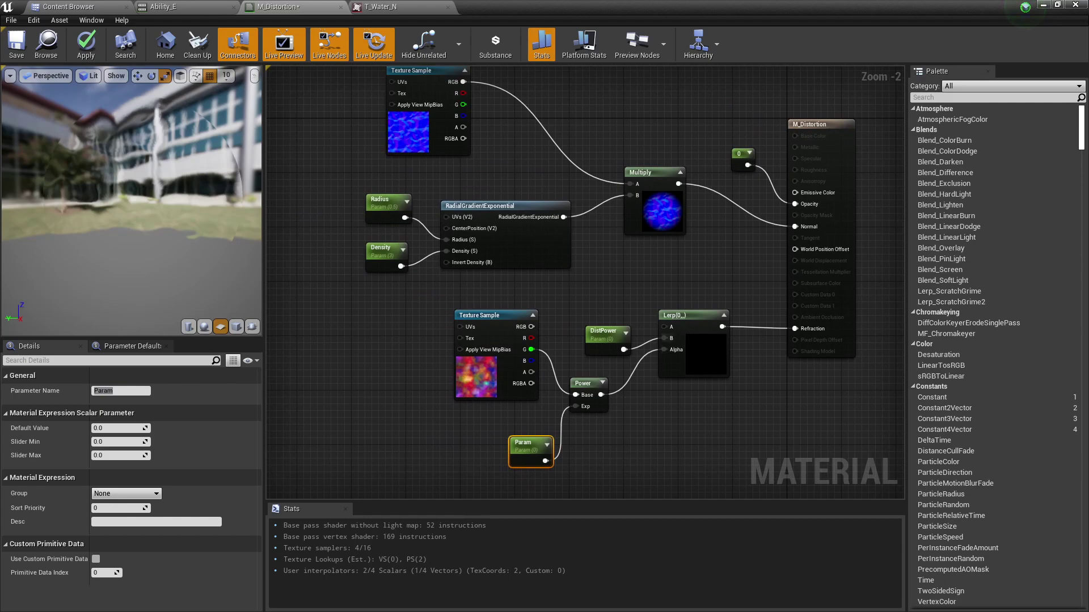
right_click_drag(742, 412, 696, 427)
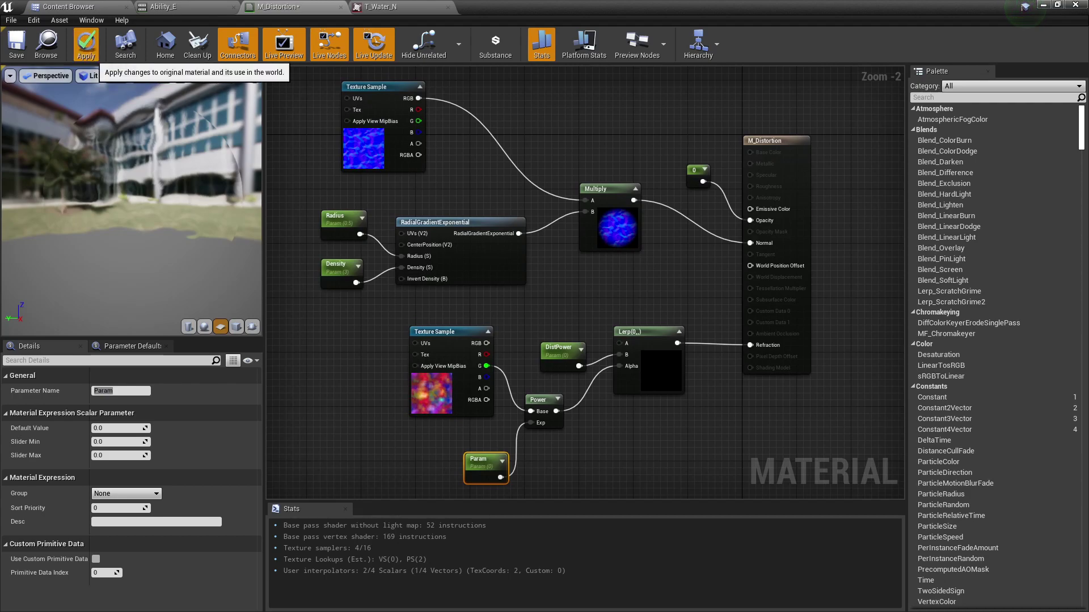
left_click(85, 44)
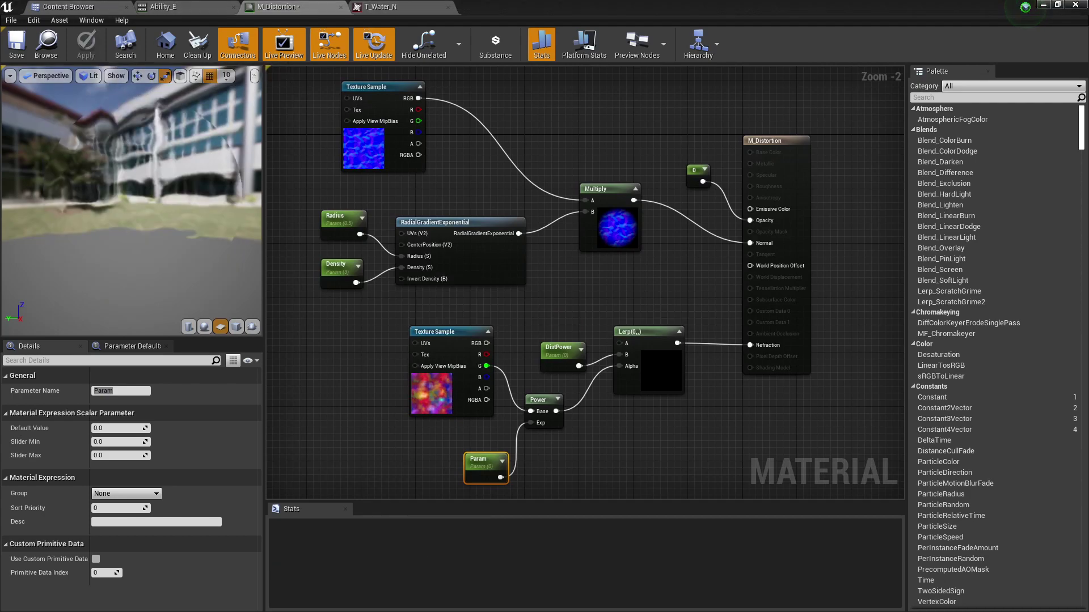
- Create the material instance M_Distortion_Inst from M_Distortion, open it and enable its Density override
left_click(46, 44)
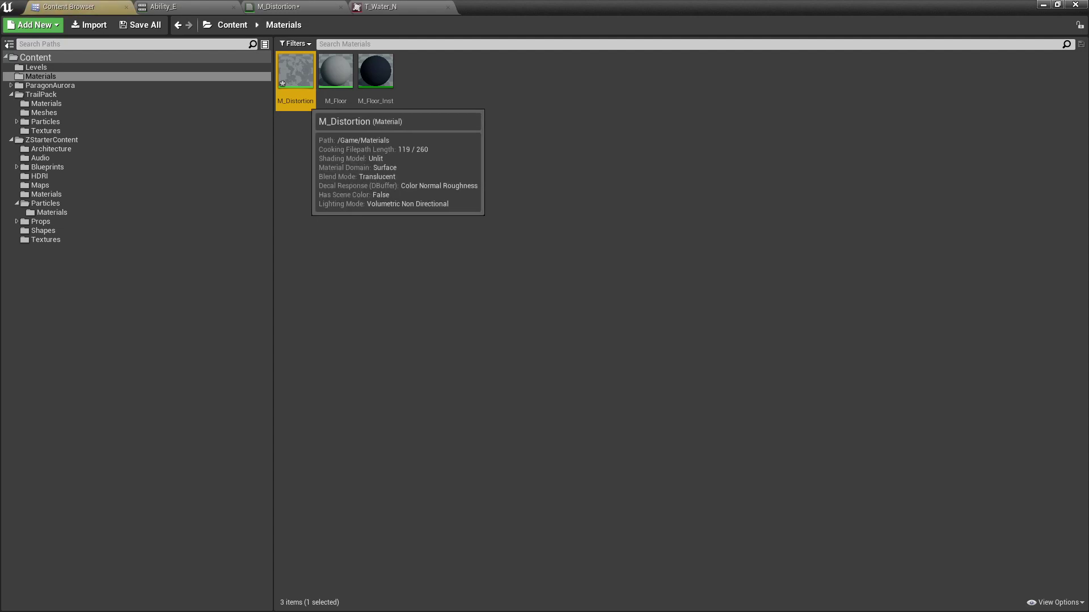
right_click(284, 71)
left_click(328, 88)
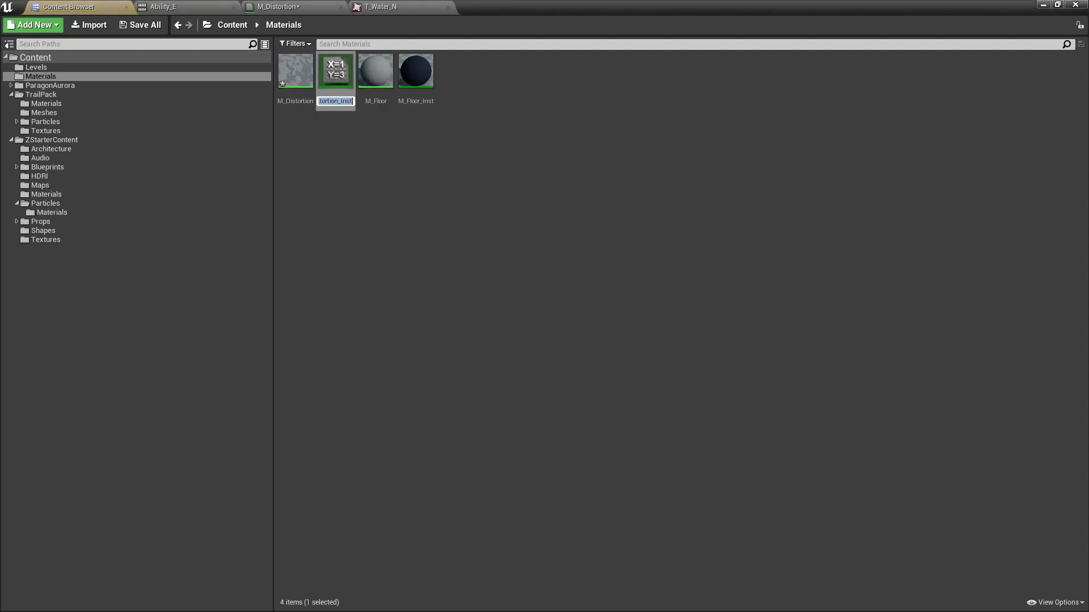
key("Return")
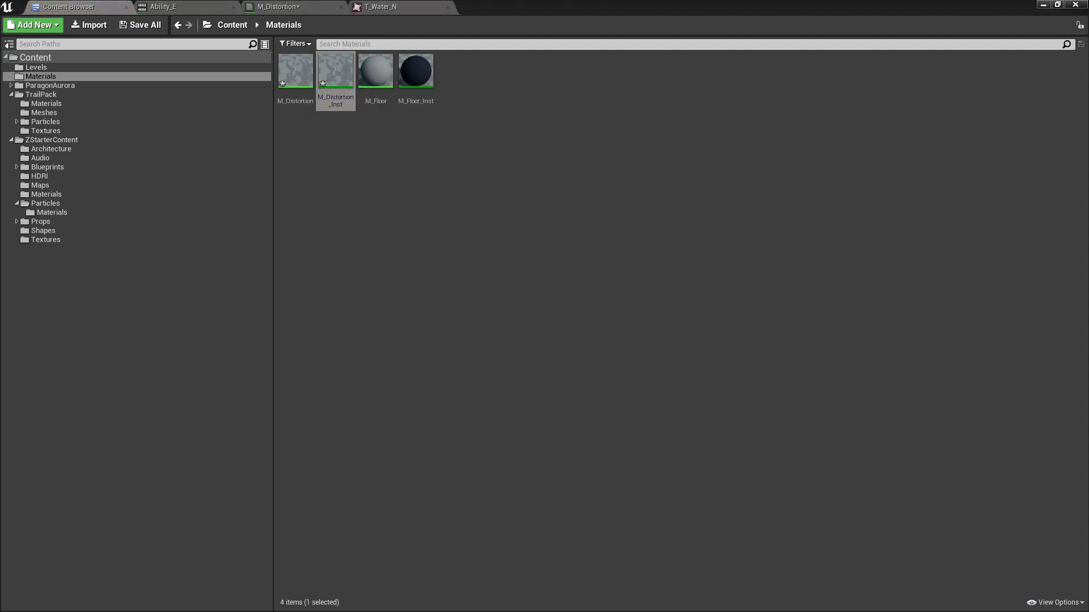
double_click(335, 71)
left_click_drag(380, 340, 478, 340)
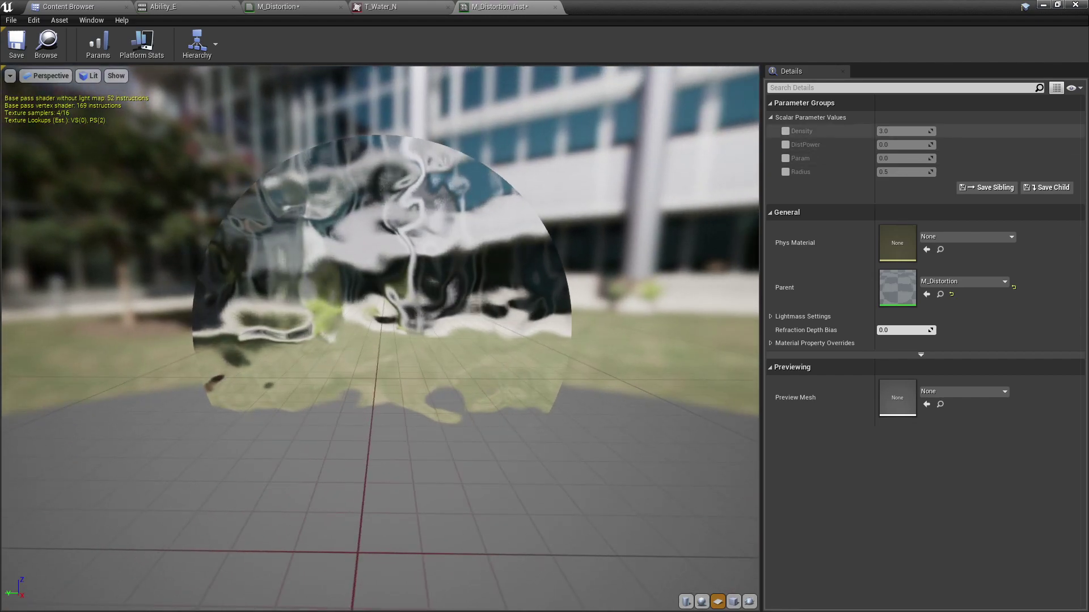
left_click(785, 131)
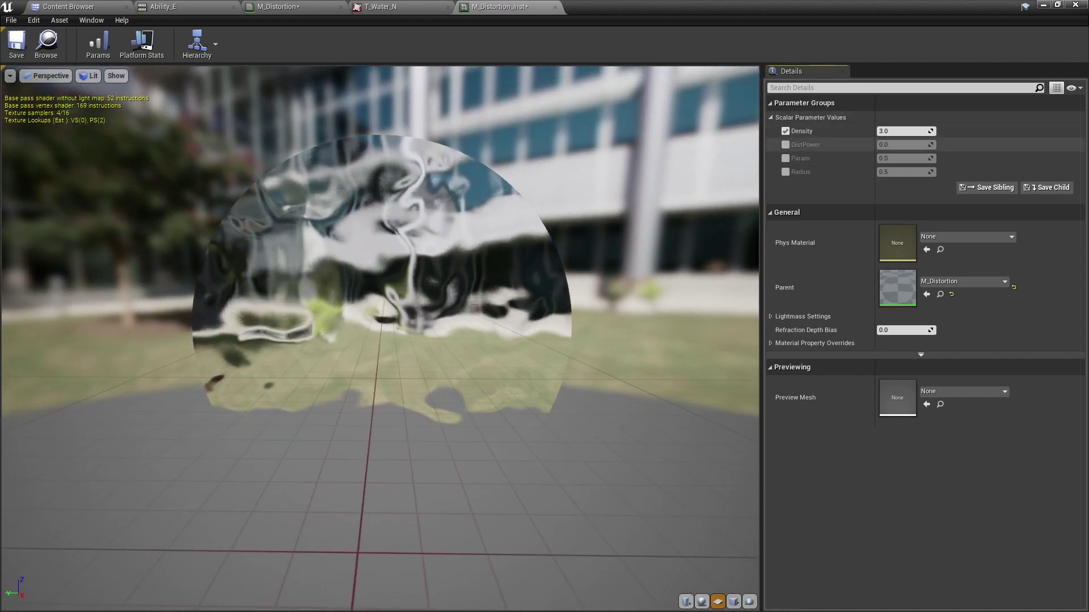
- Back in M_Distortion, rename the scalar parameter feeding the Power's Exp input to PowerExp
left_click(300, 8)
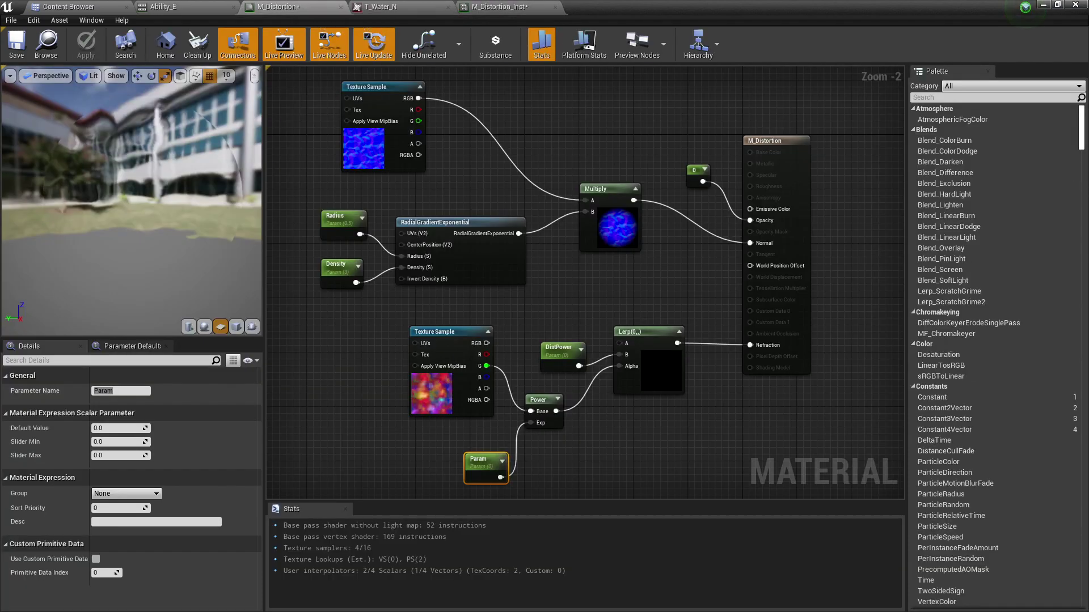
right_click_drag(556, 303, 564, 241)
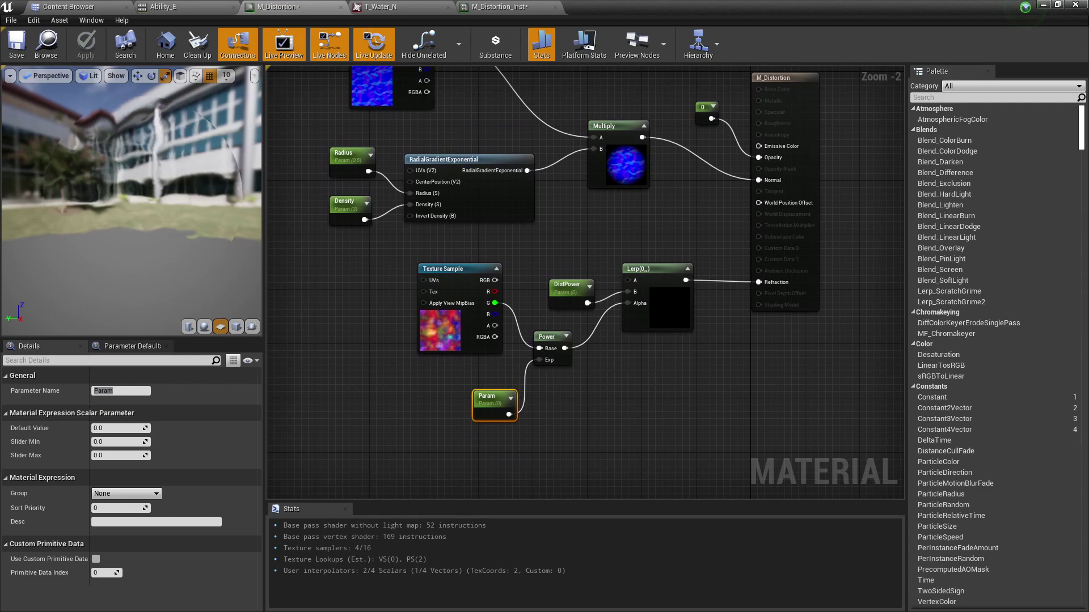
scroll(591, 404, "up", 2)
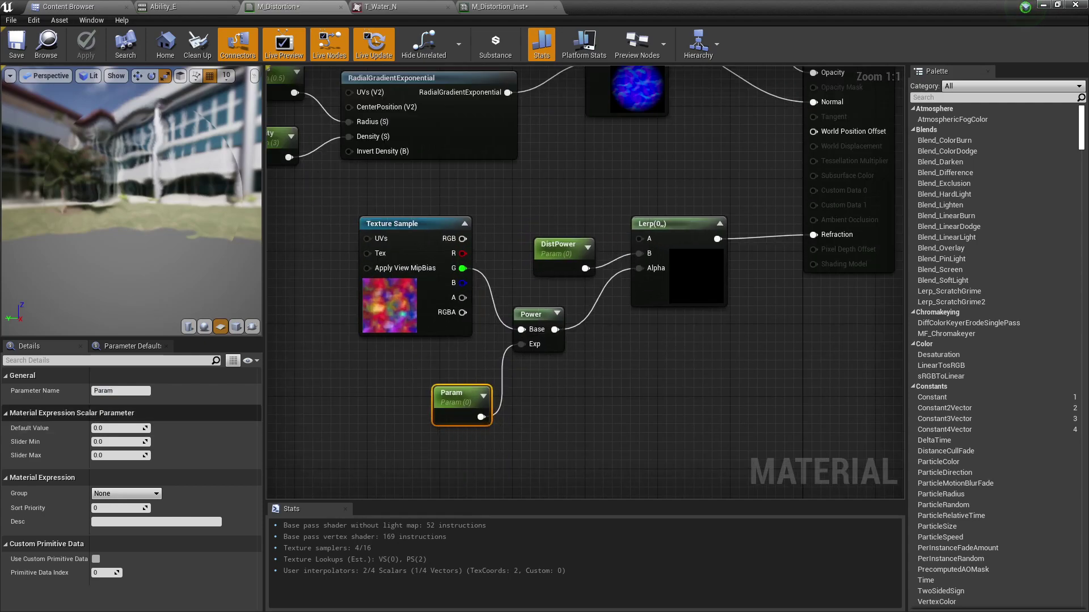
left_click(126, 392)
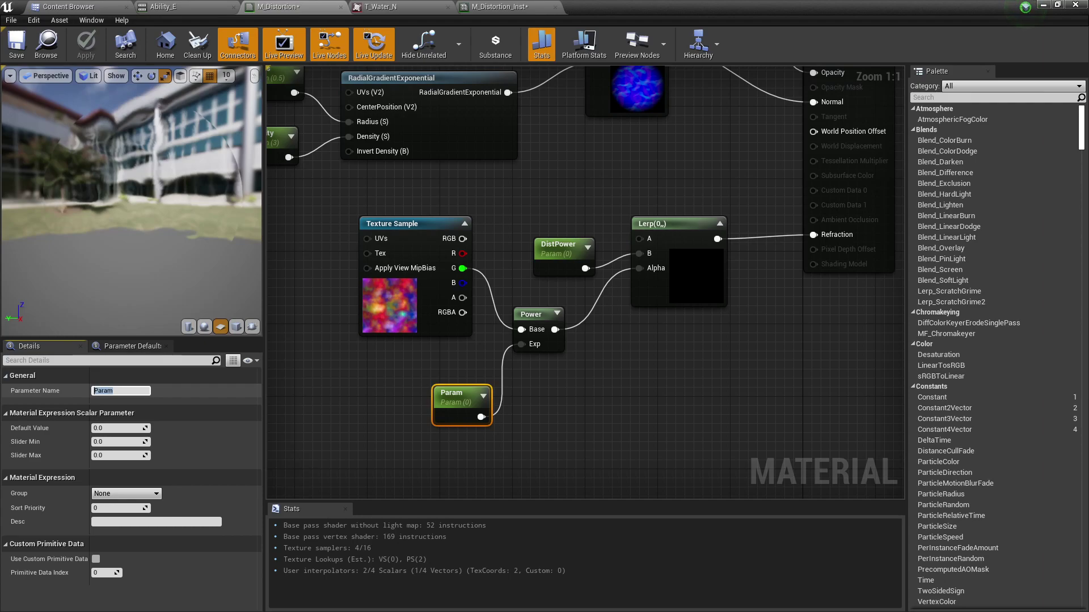
type("PowerExp")
key("Return")
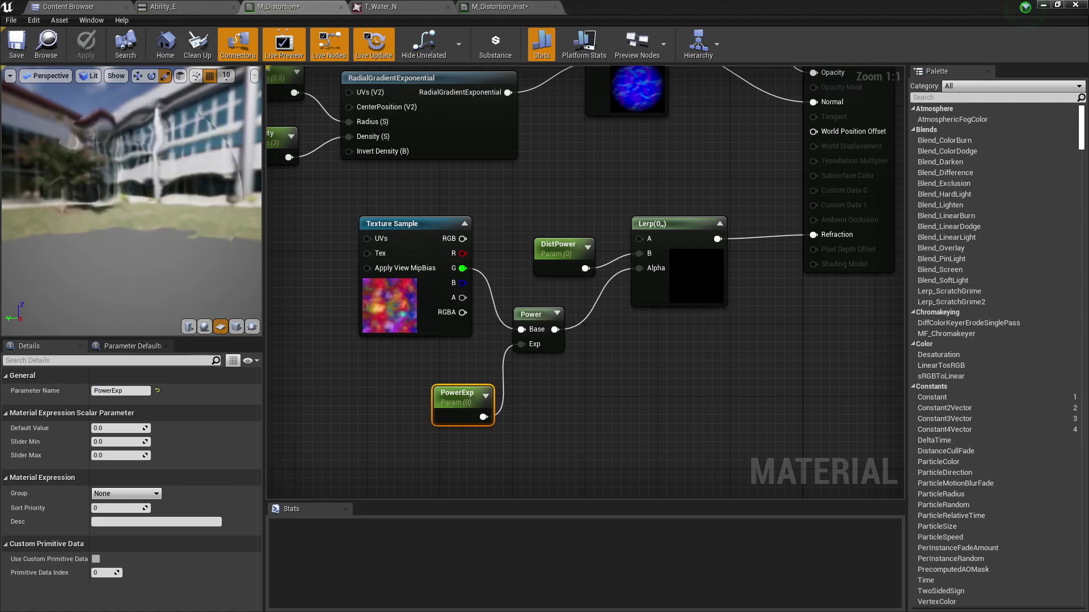
right_click_drag(581, 174, 654, 314)
scroll(658, 263, "down", 1)
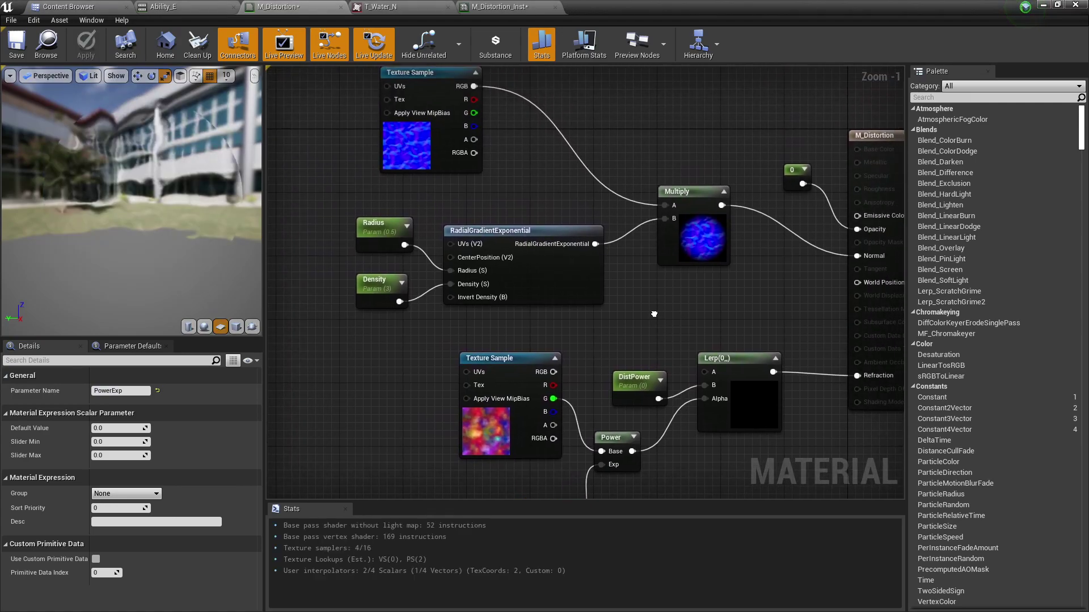
- In M_Distortion_Inst, turn off the Density override and briefly test the Radius override at 0.5
left_click(499, 7)
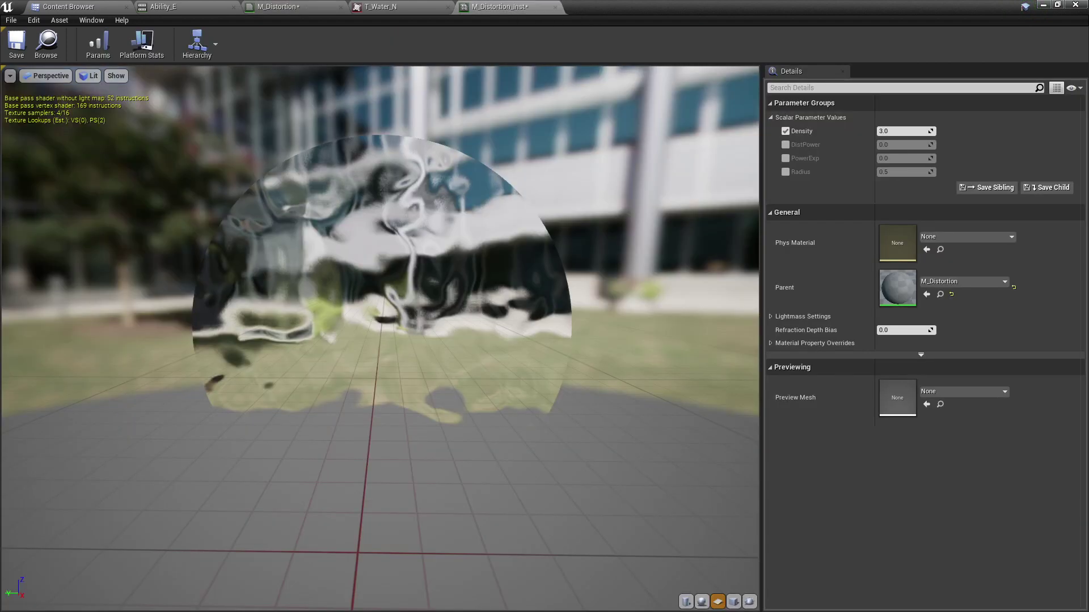
left_click(785, 131)
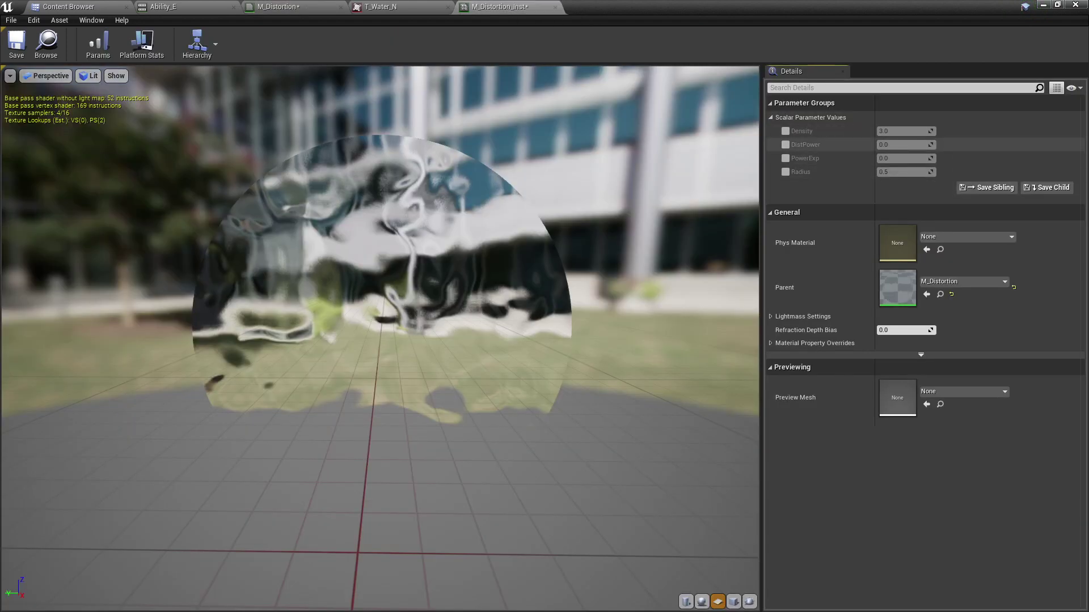
left_click(785, 172)
mouse_move(903, 171)
left_mouse_down()
mouse_move(886, 171)
mouse_move(911, 172)
mouse_move(898, 172)
left_mouse_up()
type("0.5")
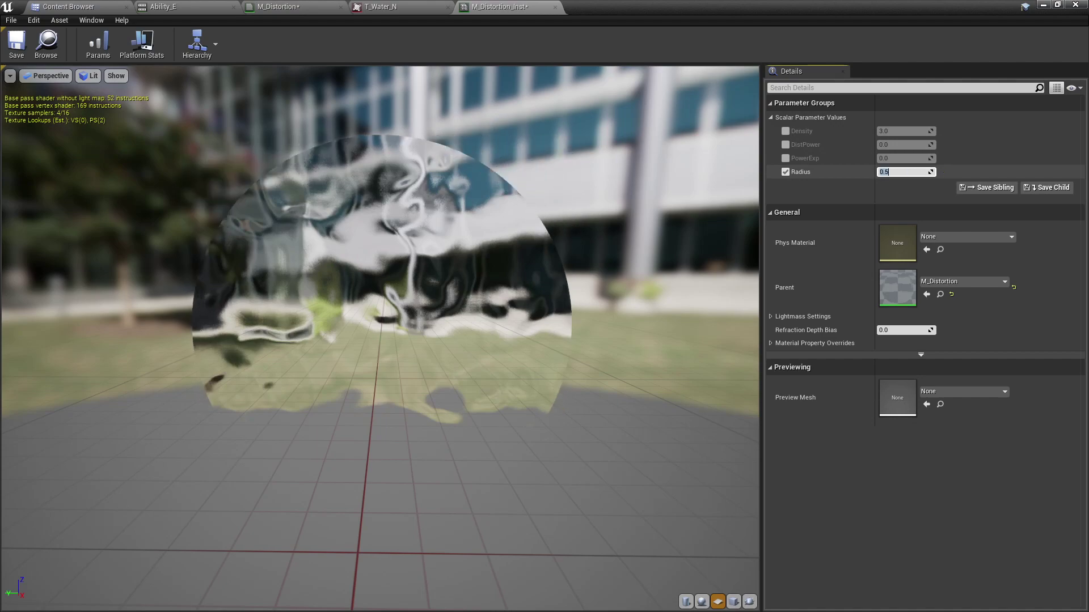
left_click(786, 172)
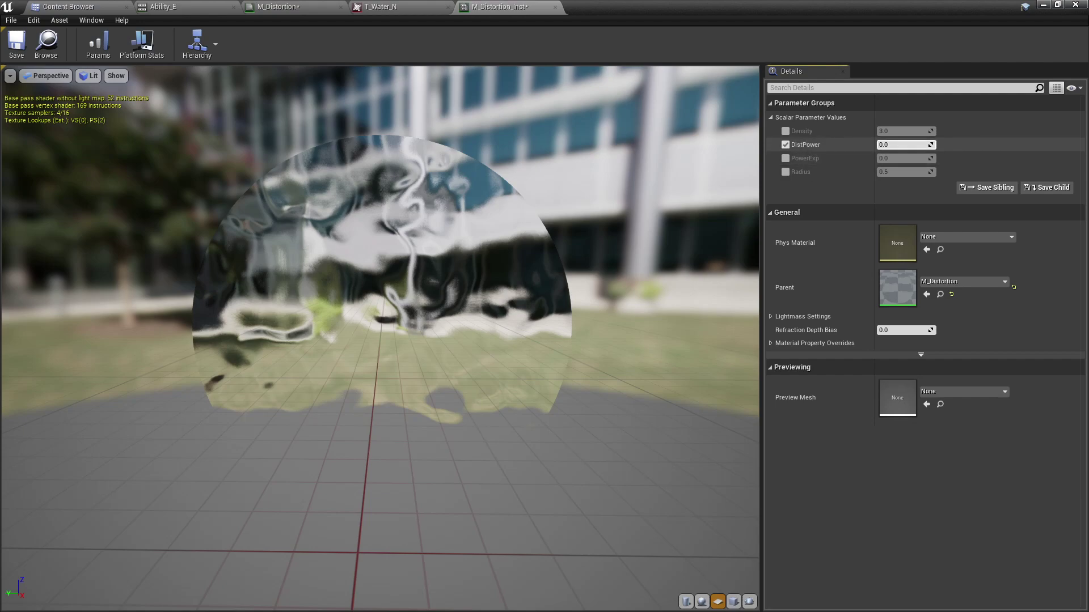
- Test the DistPower override at about -2.4 and 0 and the PowerExp override down to about -5.3, checking the distortion in the preview
mouse_move(903, 145)
left_mouse_down()
mouse_move(1001, 144)
mouse_move(888, 144)
left_mouse_up()
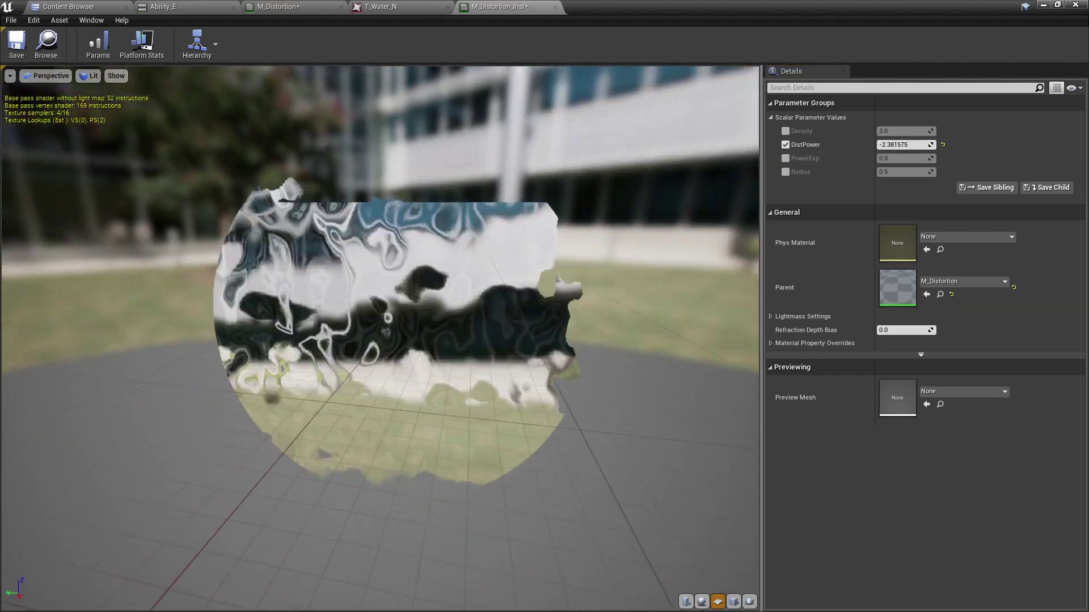
left_click_drag(380, 341, 425, 323)
left_click(904, 145)
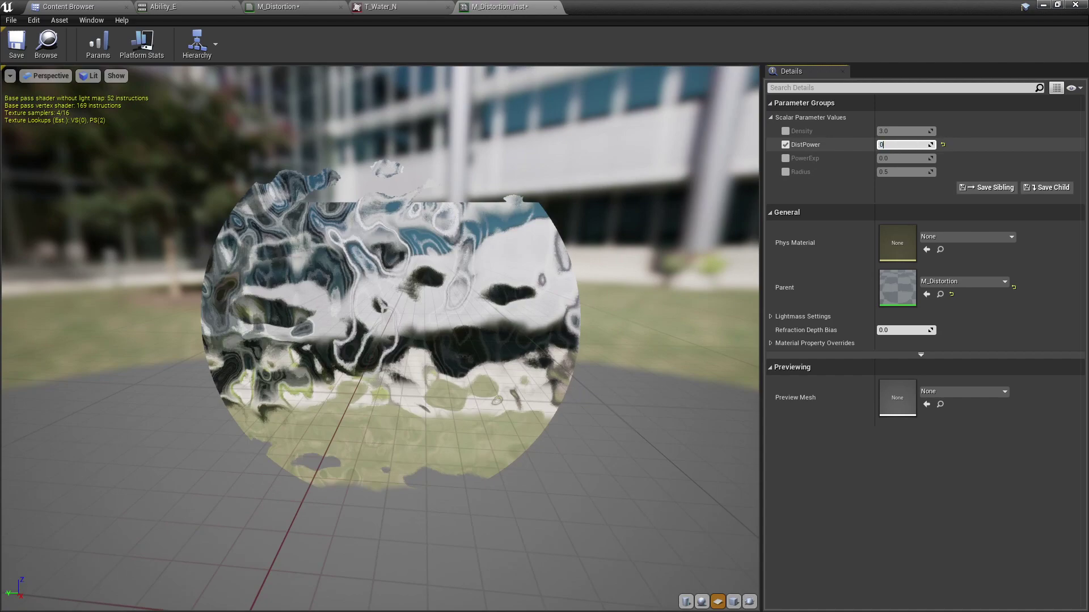
key("Return")
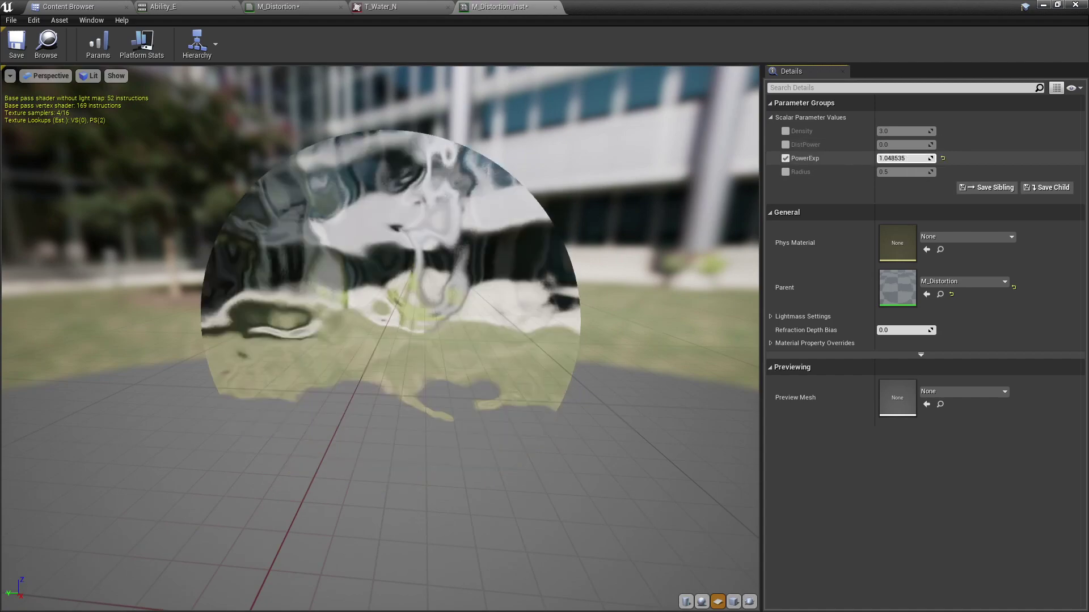
left_click_drag(905, 158, 880, 159)
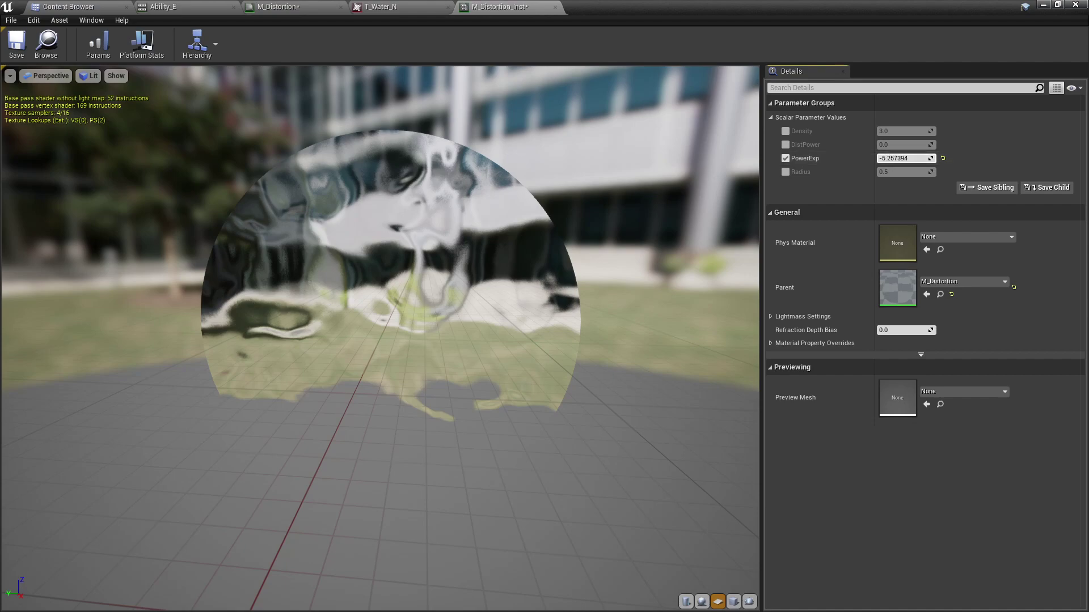
left_click(886, 161)
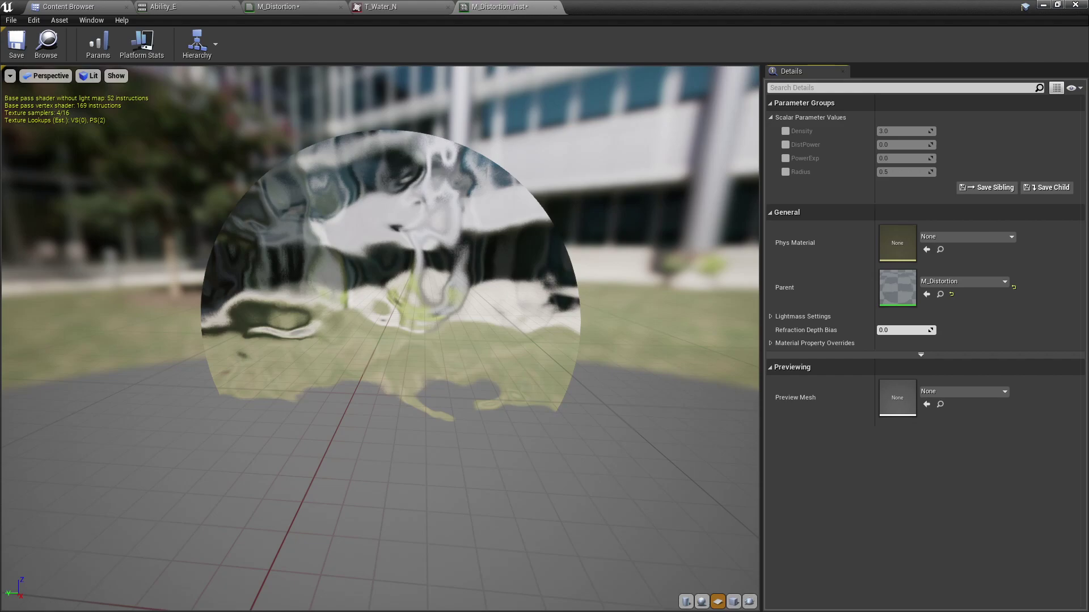
- Return to the M_Distortion graph and examine the Power node, the DistPower parameter and their connections into the Lerp
left_click(283, 8)
left_click(499, 6)
left_click(278, 6)
right_click_drag(314, 327, 316, 186)
scroll(307, 283, "up", 1)
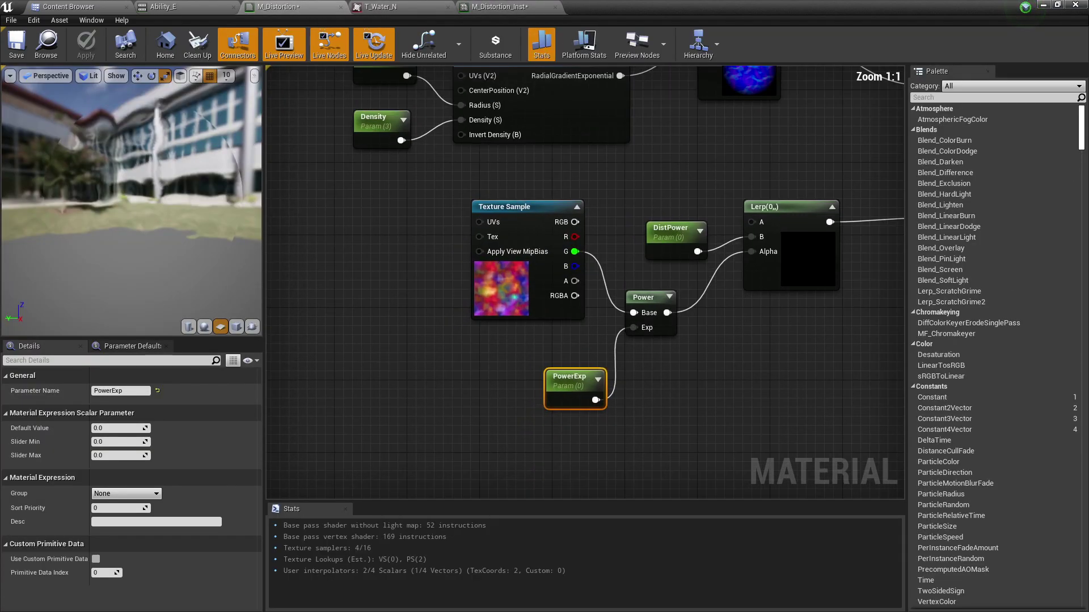
right_click_drag(306, 284, 207, 282)
left_click(546, 298)
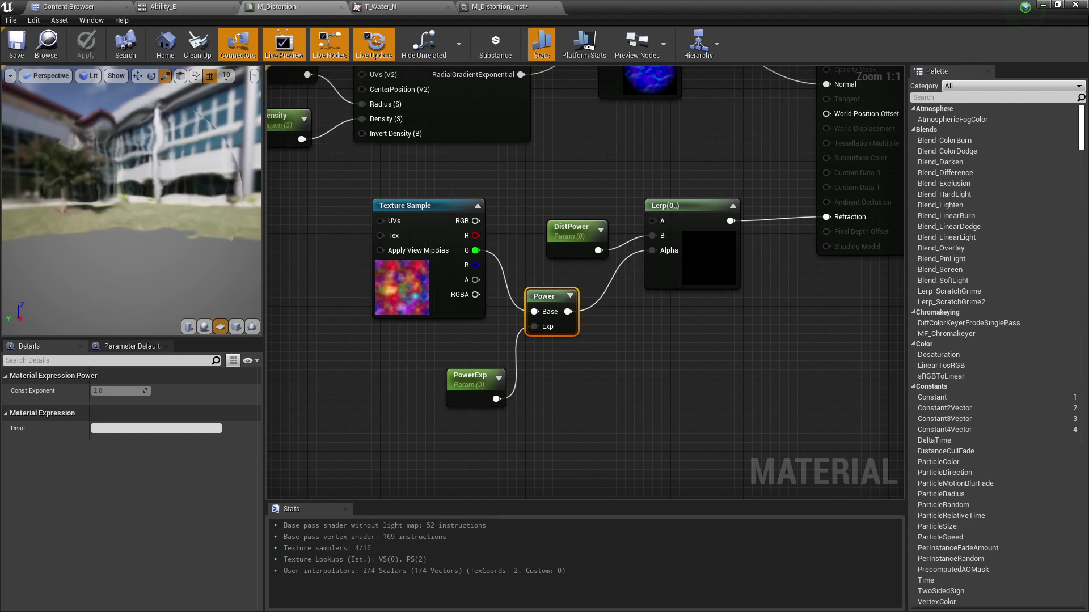
right_click_drag(588, 185, 562, 201)
left_click(549, 243)
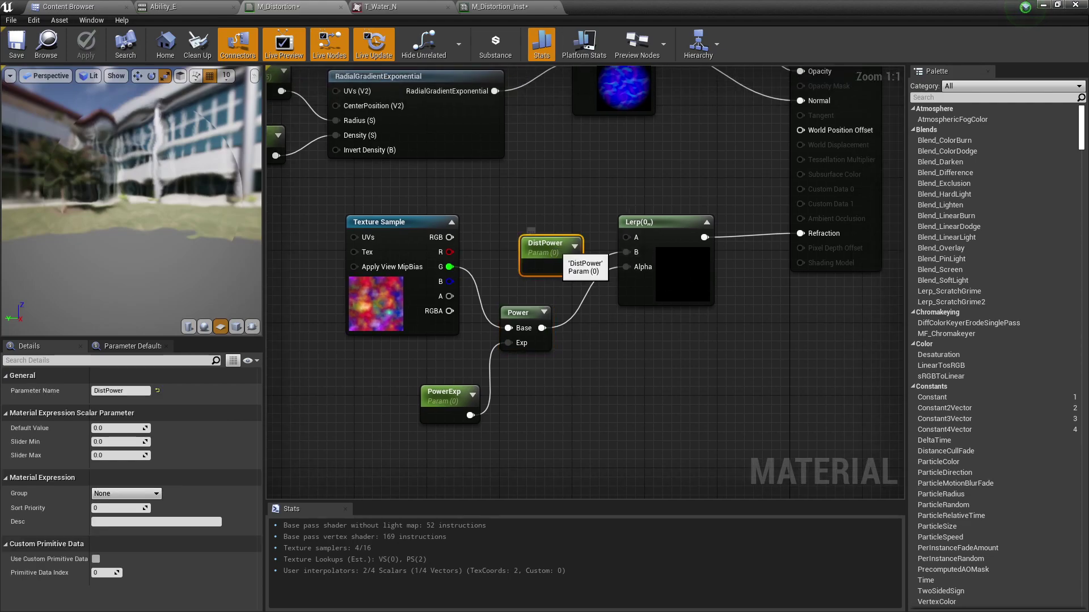
left_click(558, 377)
right_click_drag(559, 377, 599, 407)
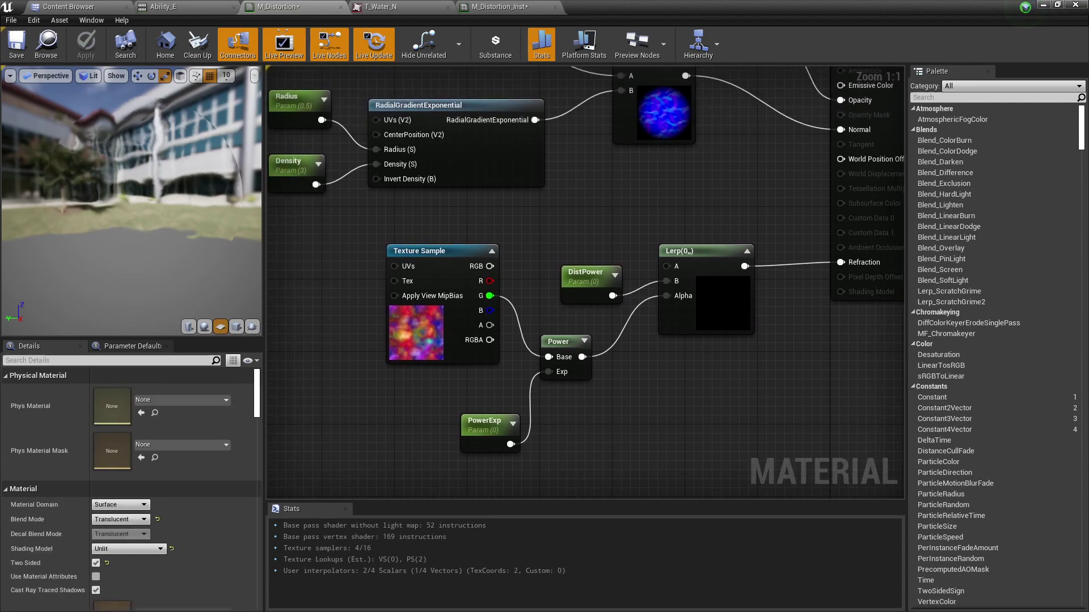
right_click_drag(654, 202, 614, 257)
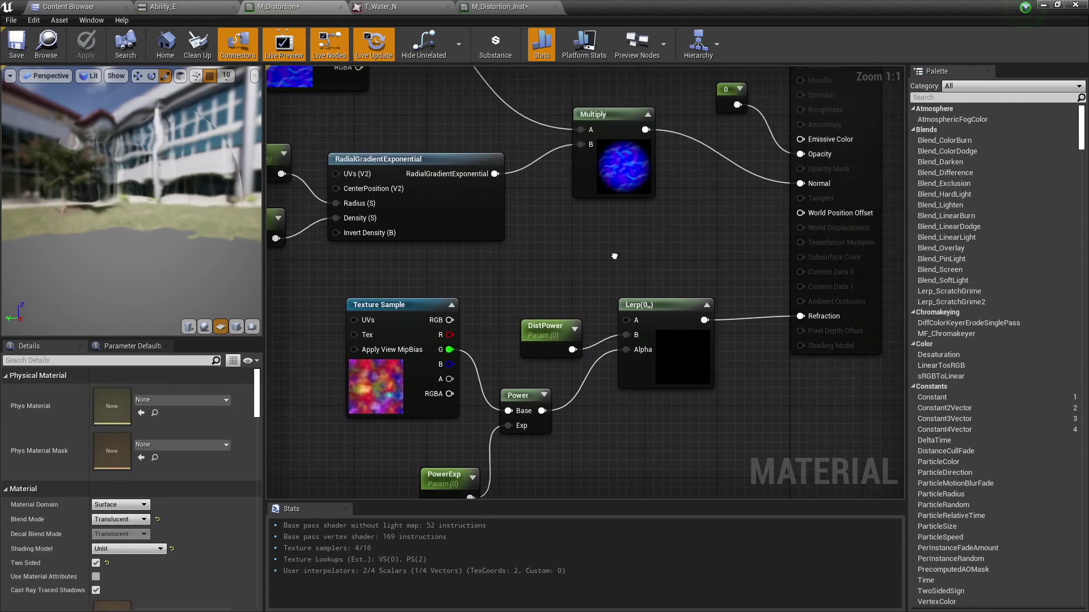
left_click_drag(131, 201, 169, 199)
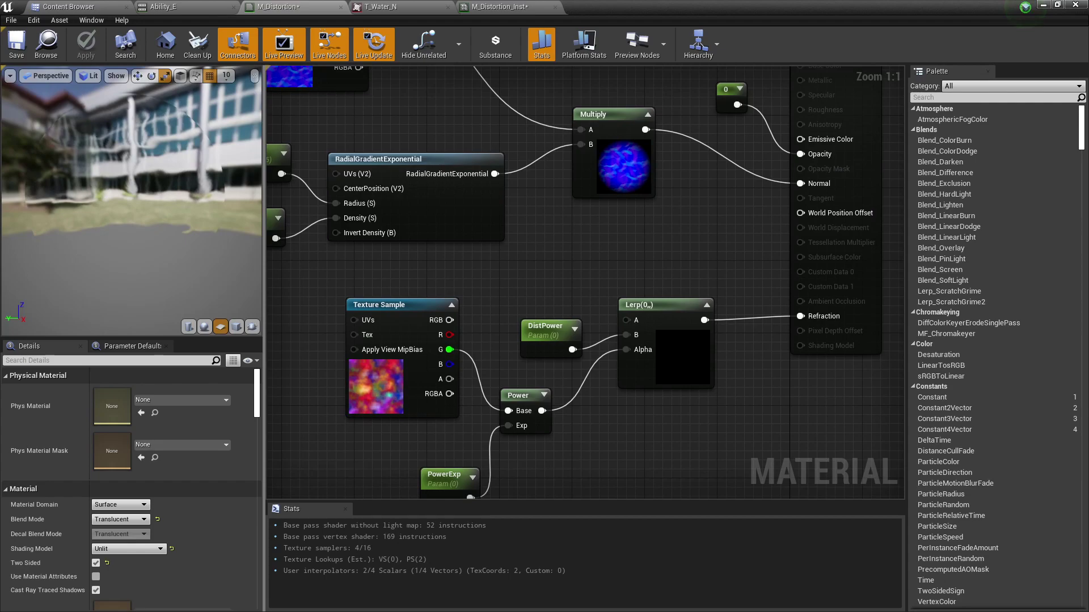
right_click_drag(567, 283, 758, 255)
right_click_drag(602, 252, 689, 425)
scroll(455, 246, "down", 1)
right_click(394, 160)
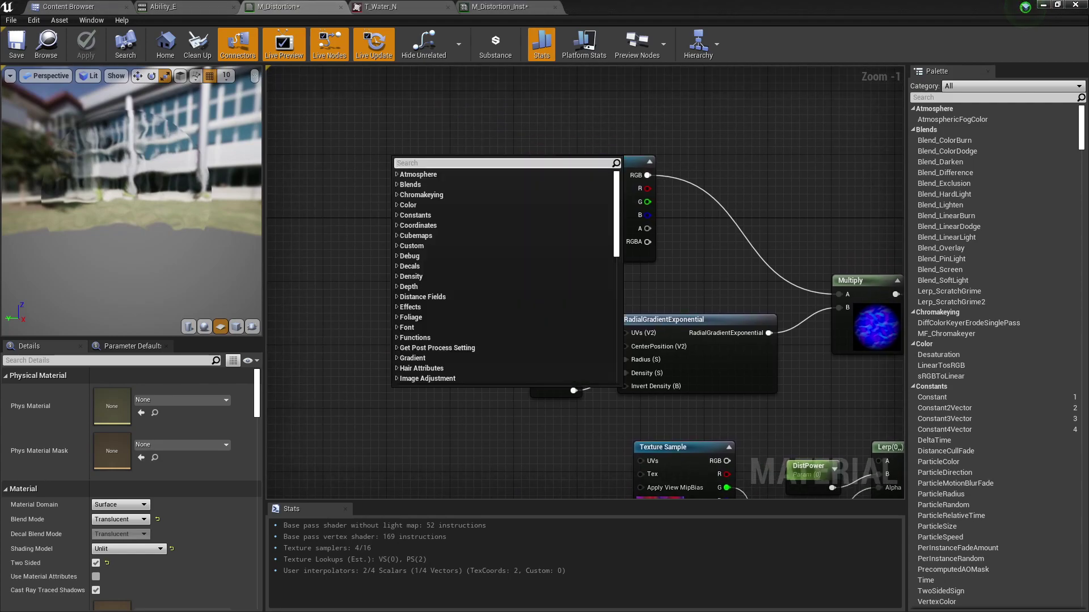
key("Escape")
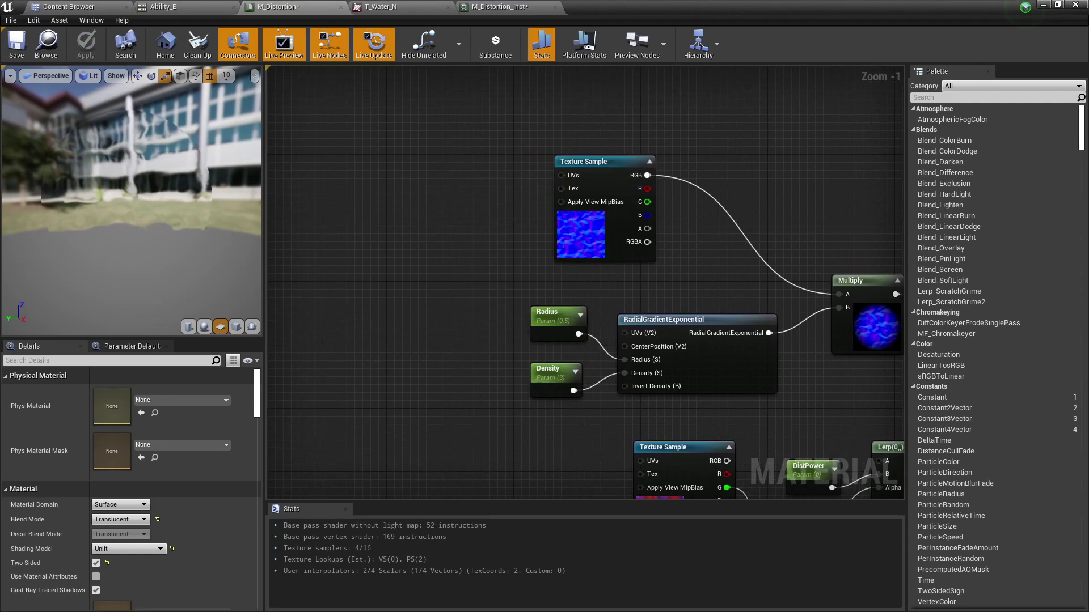
key("m")
left_click(428, 177)
left_click_drag(482, 198, 519, 189)
left_click(467, 183)
key("Delete")
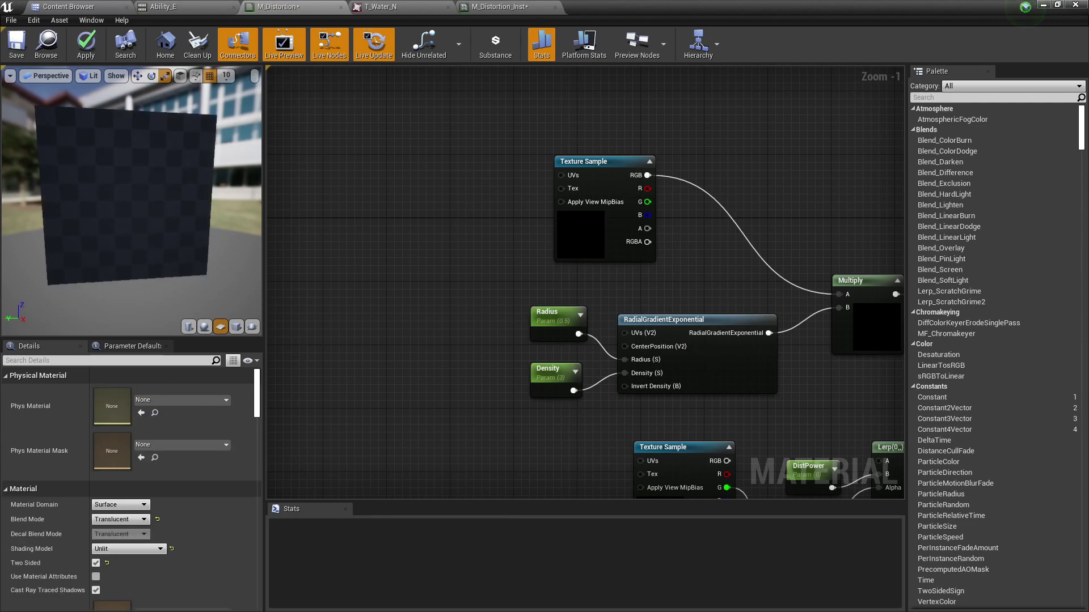
- Add an Add node before the water normal Texture Sample and connect its output to the UVs input
key("a")
left_click(460, 163)
left_click_drag(501, 183, 561, 175)
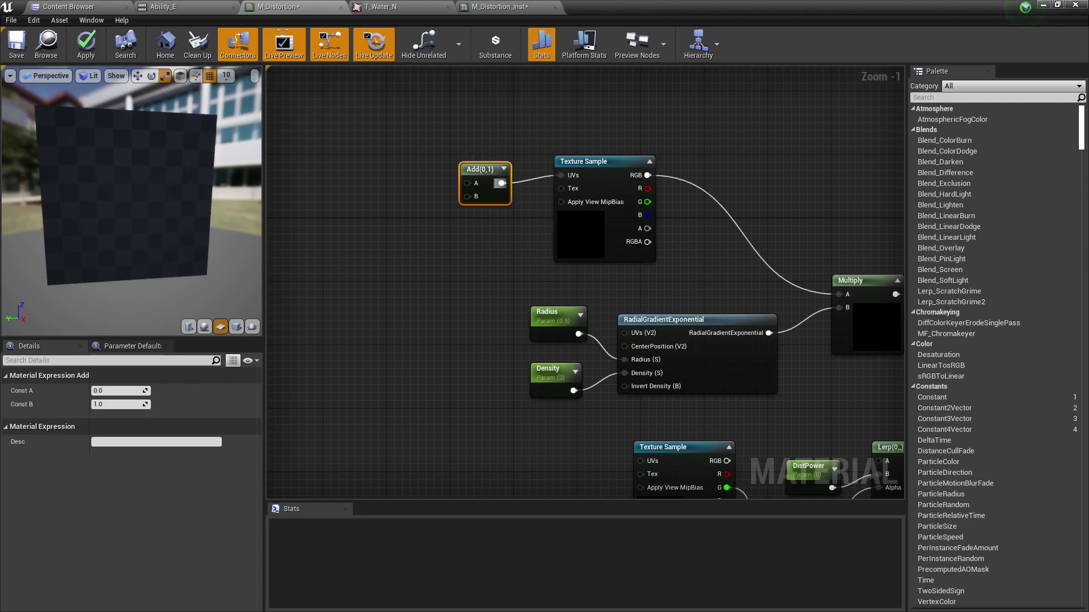
left_click(426, 191)
- Create a TextureCoordinate node and connect it to the Add node's A input
right_click(343, 149)
type("coordin")
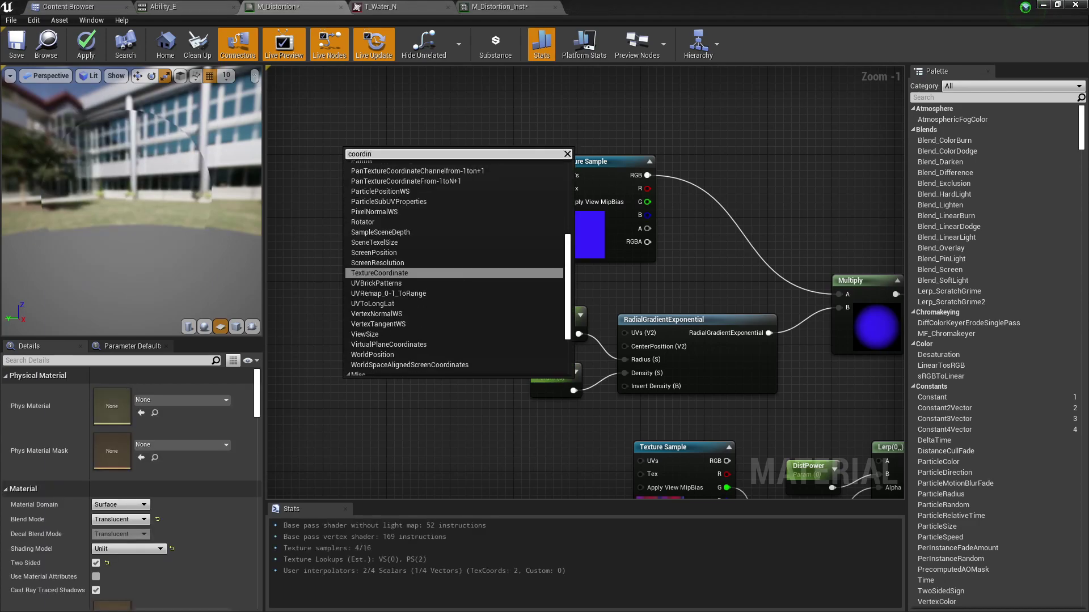
key("Return")
left_click_drag(395, 166, 468, 183)
left_click(448, 226)
- Create a Panner node below the TexCoord node and connect it to the Add node's B input
right_click(366, 222)
key("Escape")
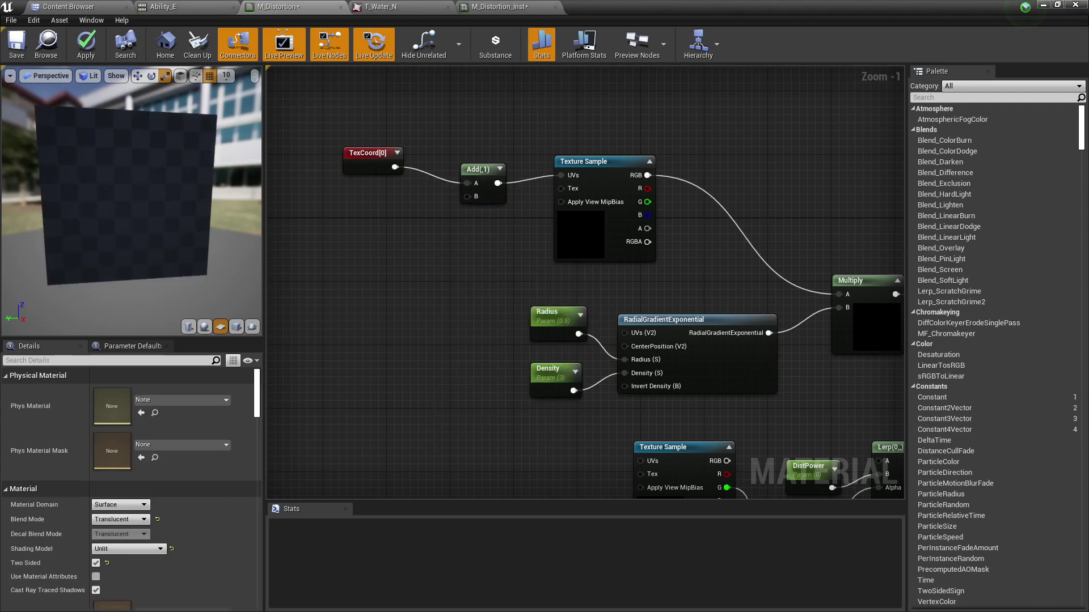
left_click(352, 222)
left_click_drag(403, 239, 467, 196)
left_click_drag(375, 225, 373, 209)
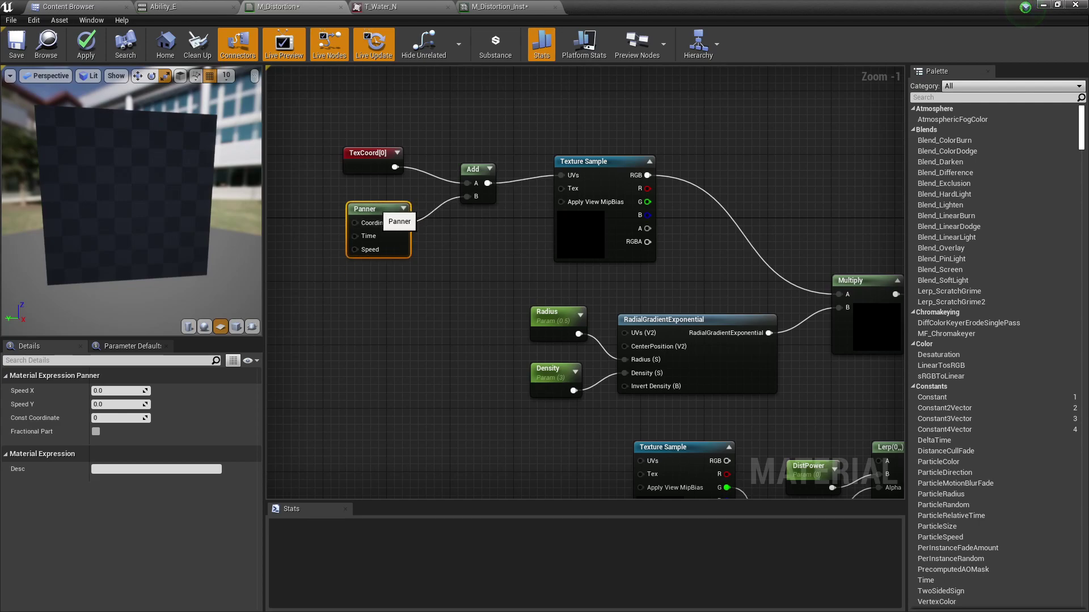
- Try the Panner with Speed X at 1.0 and check the scrolling distortion in the preview
type("1")
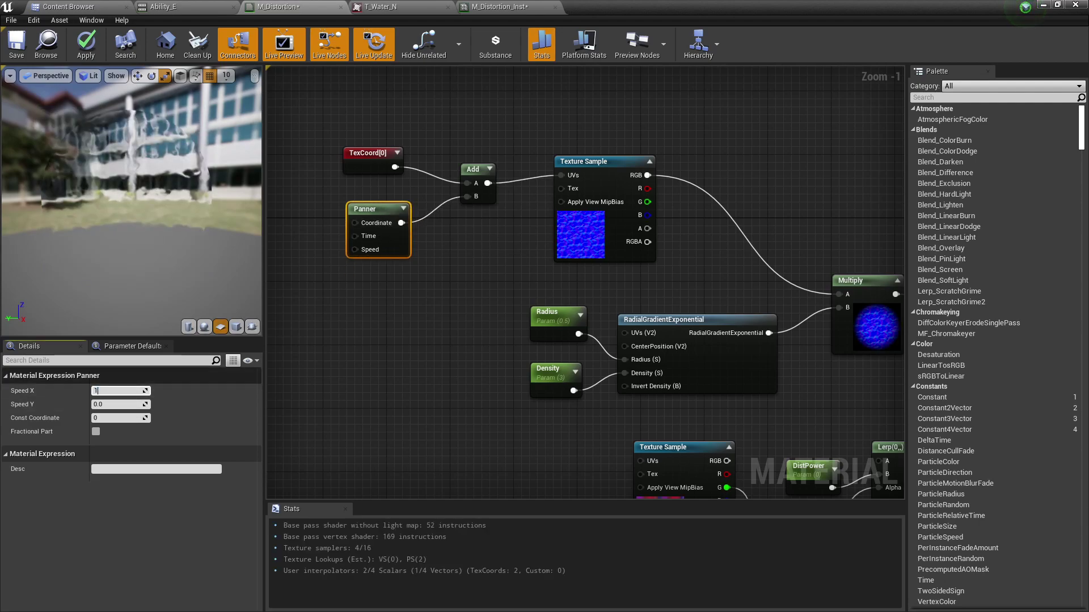
key("Tab")
left_click_drag(133, 199, 111, 196)
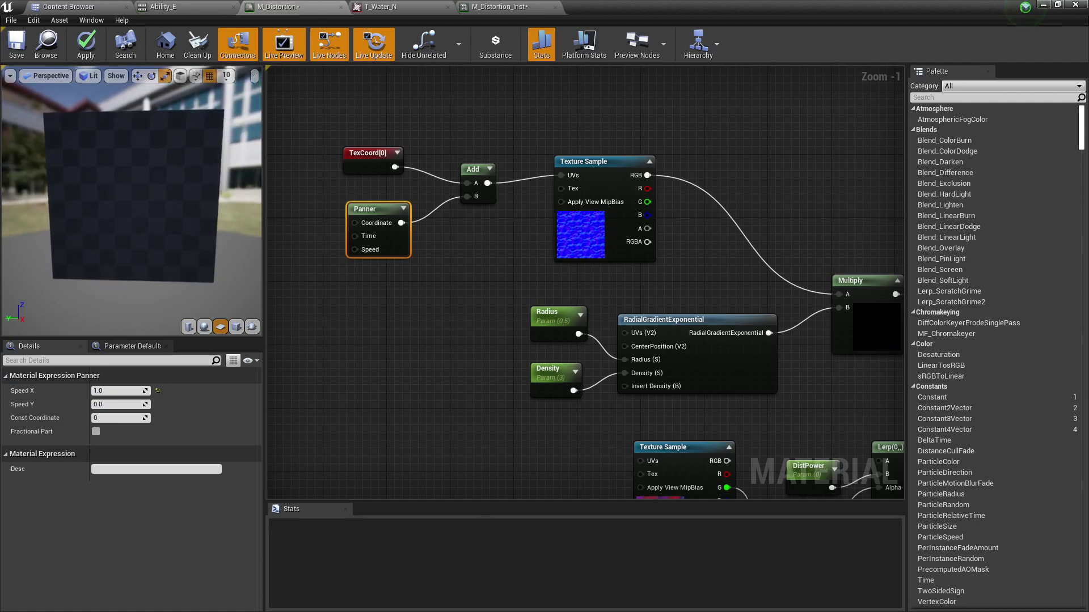
right_click_drag(111, 196, 110, 227)
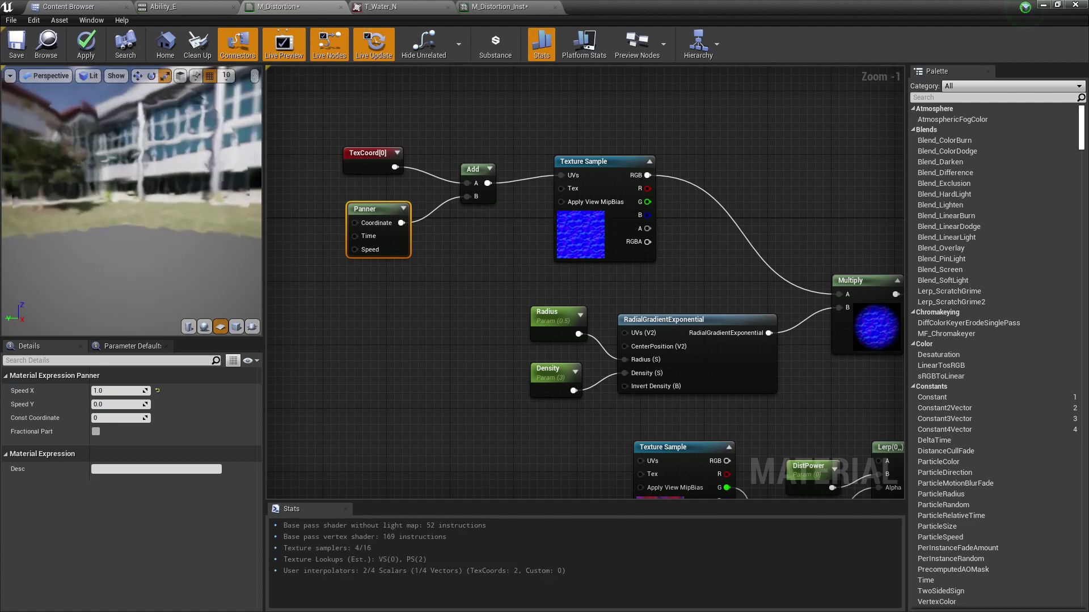
- Try a UTiling and VTiling of 2.0 on the TexCoord node and apply the material
left_click(583, 247)
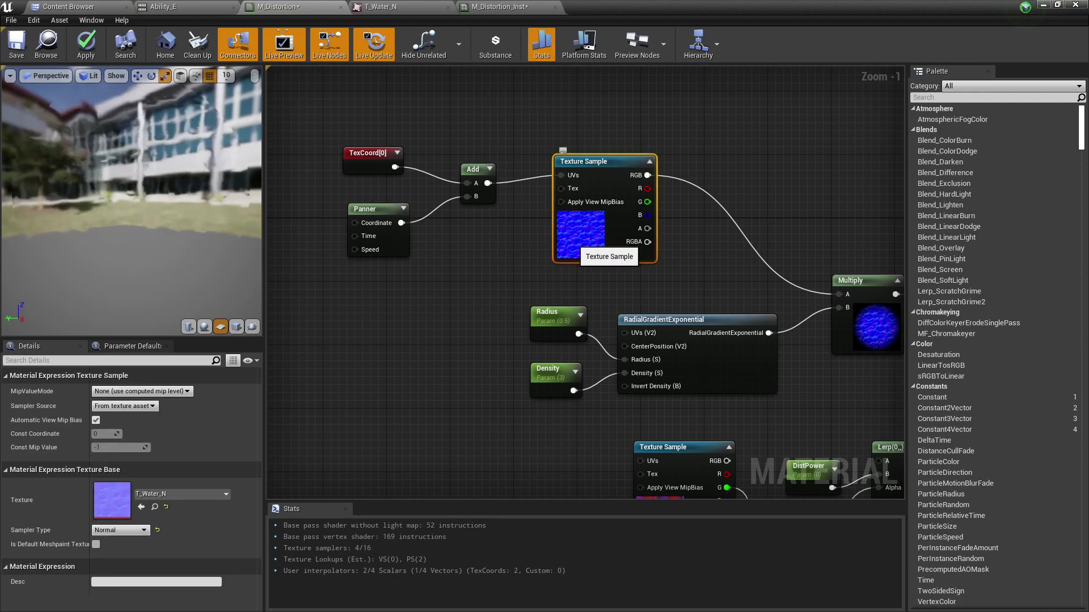
left_click(385, 162)
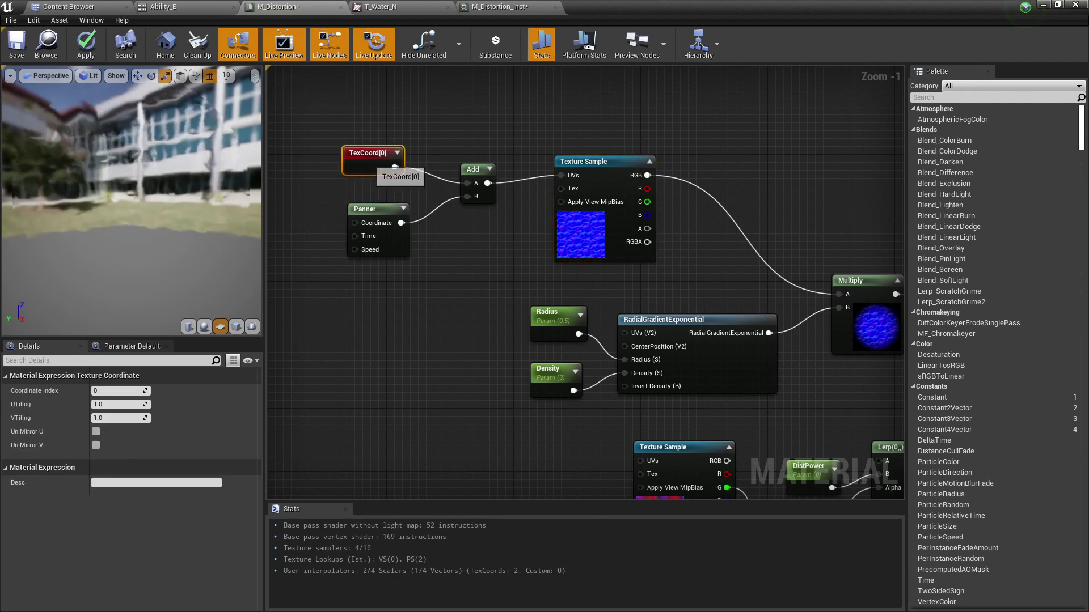
left_click(582, 250)
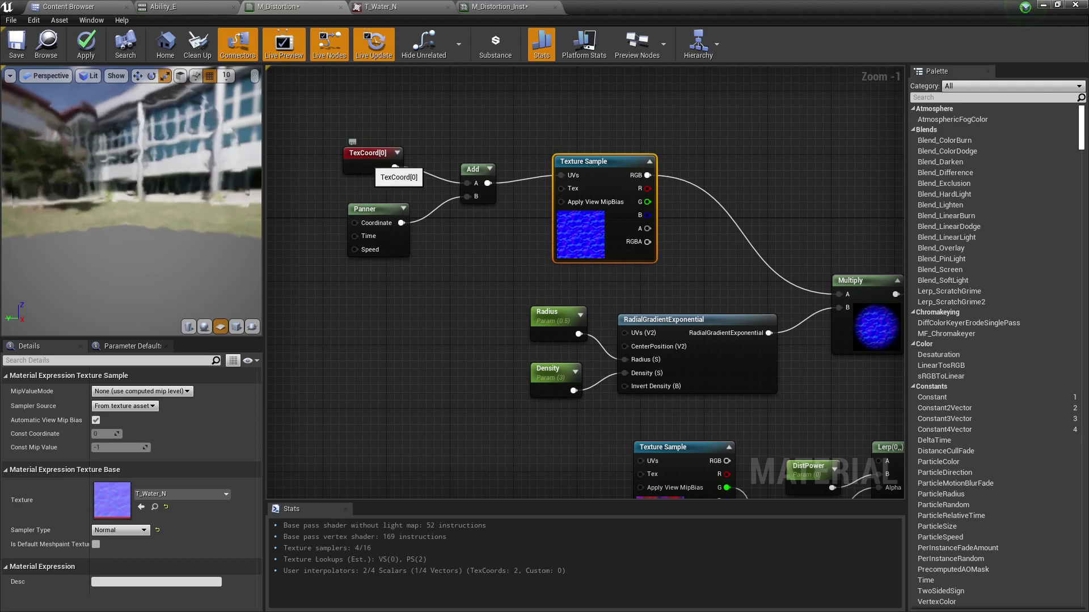
left_click(374, 163)
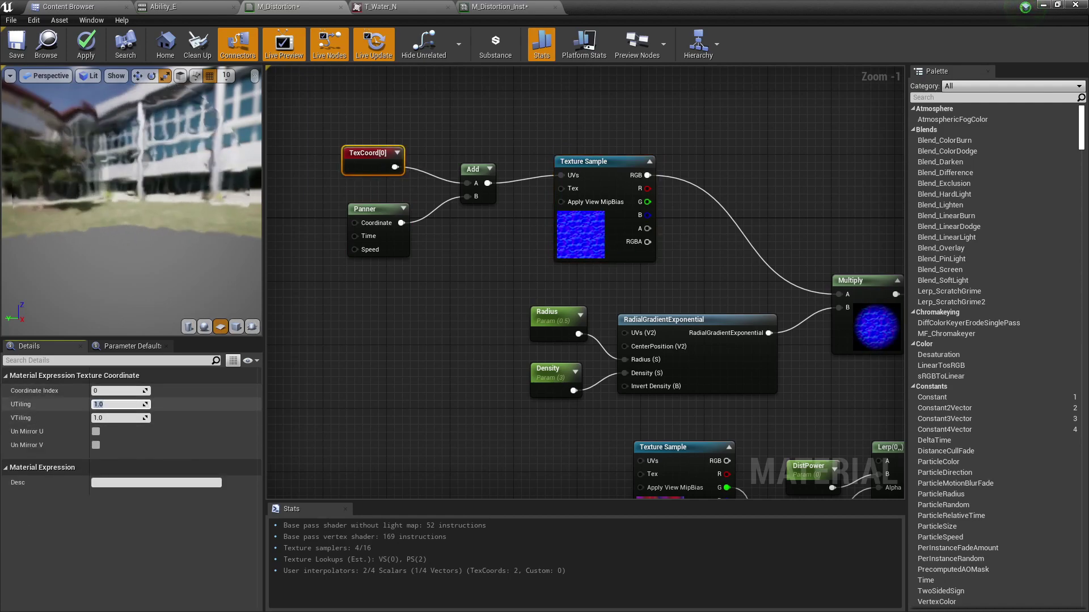
type("2")
key("Tab")
type("2")
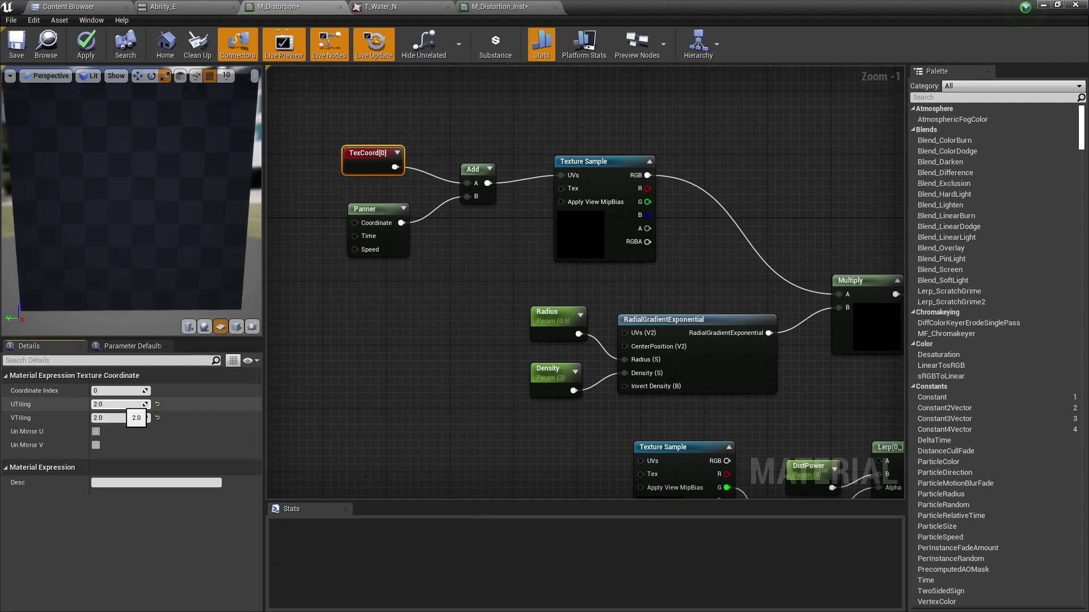
key("Return")
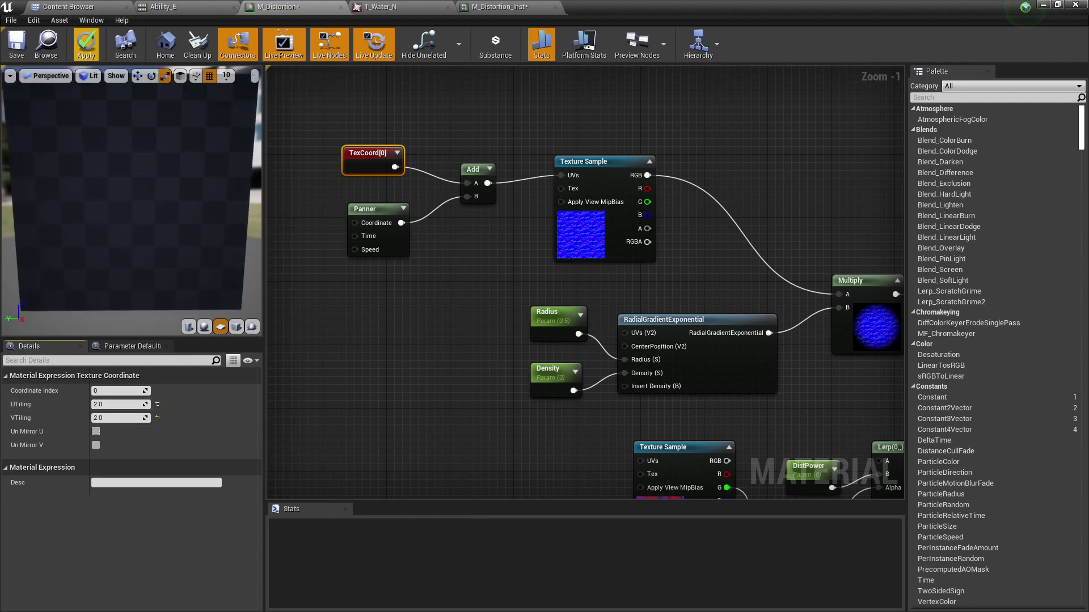
left_click(85, 45)
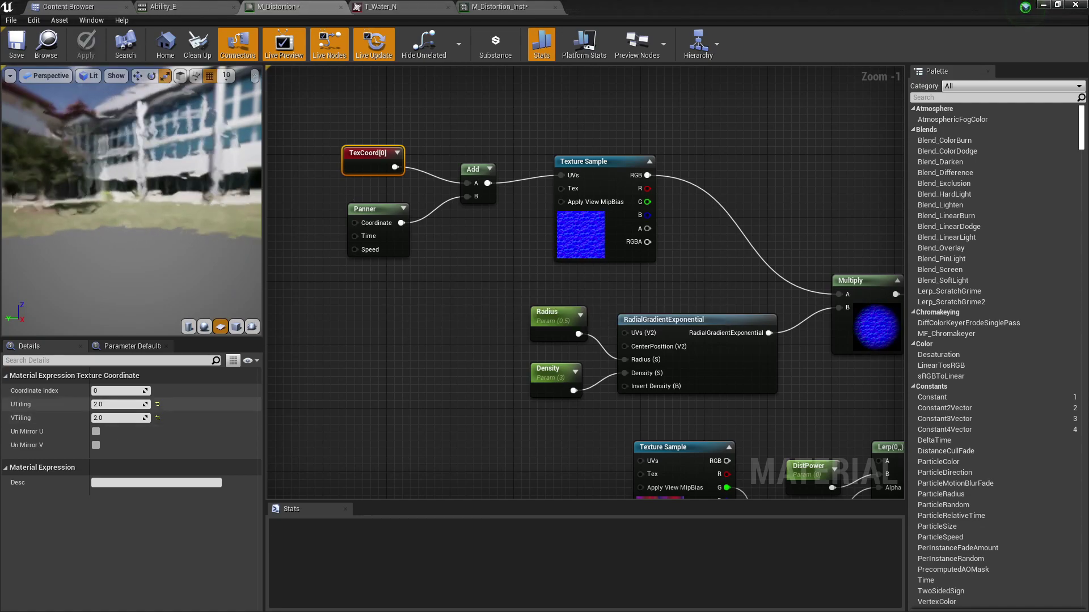
- Set the TexCoord node's UTiling and VTiling to 0.5 and enable Un Mirror U
left_click(117, 404)
type("0.5")
key("Tab")
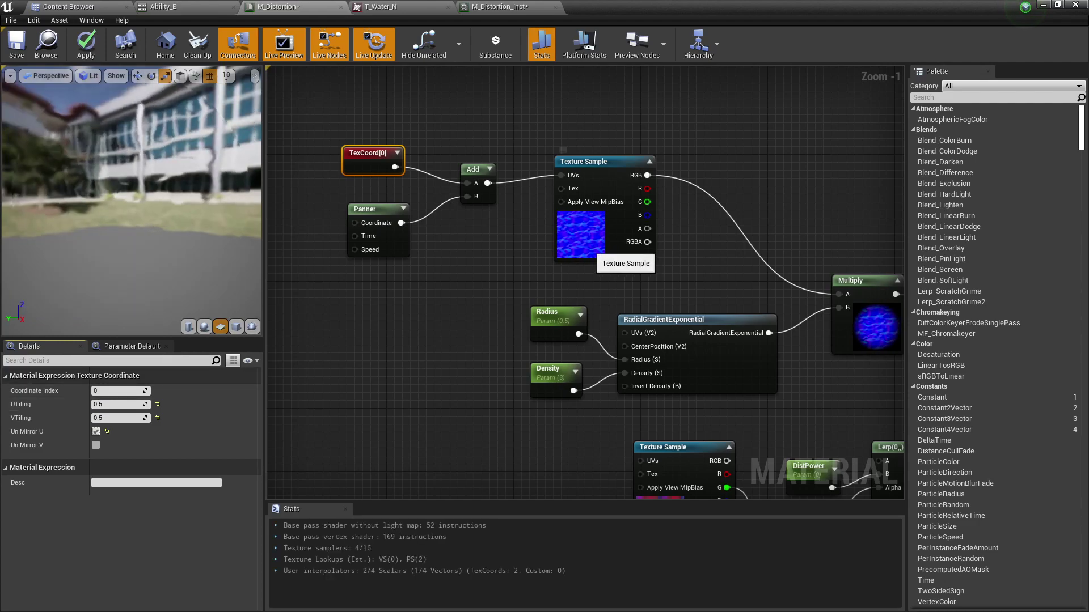
left_click(584, 249)
- Set the Panner's Speed X to 0.0 and Speed Y to 0.2, and apply the material
right_click_drag(514, 264, 434, 263)
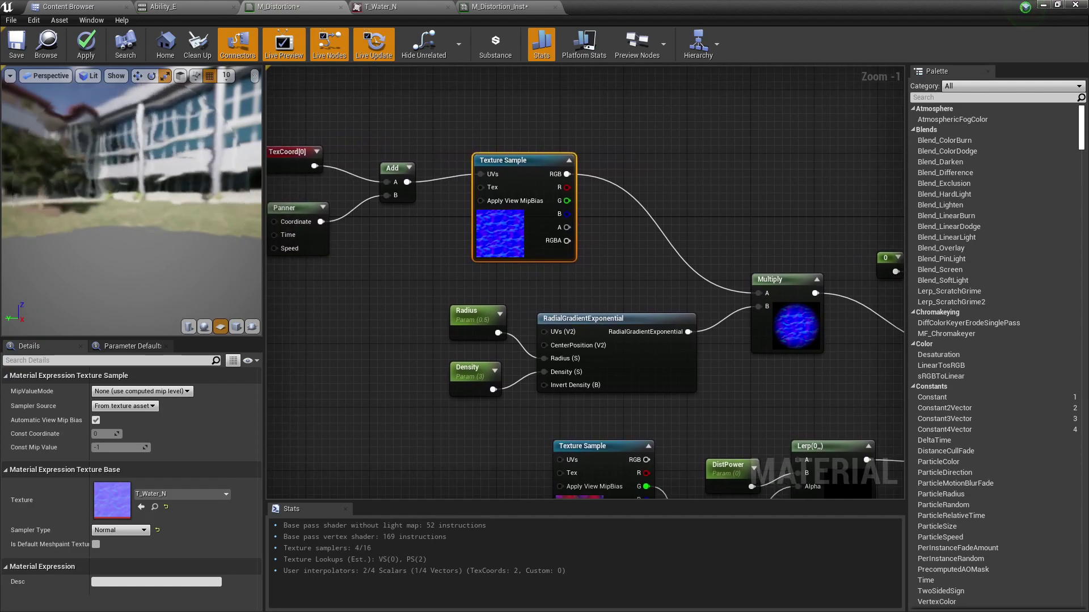
right_click_drag(302, 219, 348, 225)
left_click(348, 225)
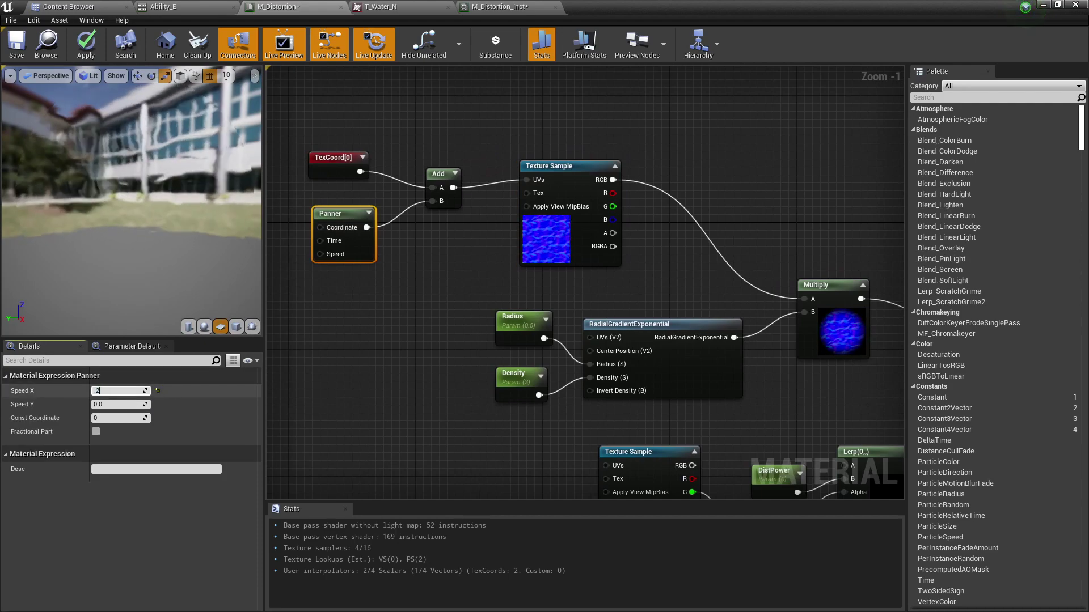
key("Return")
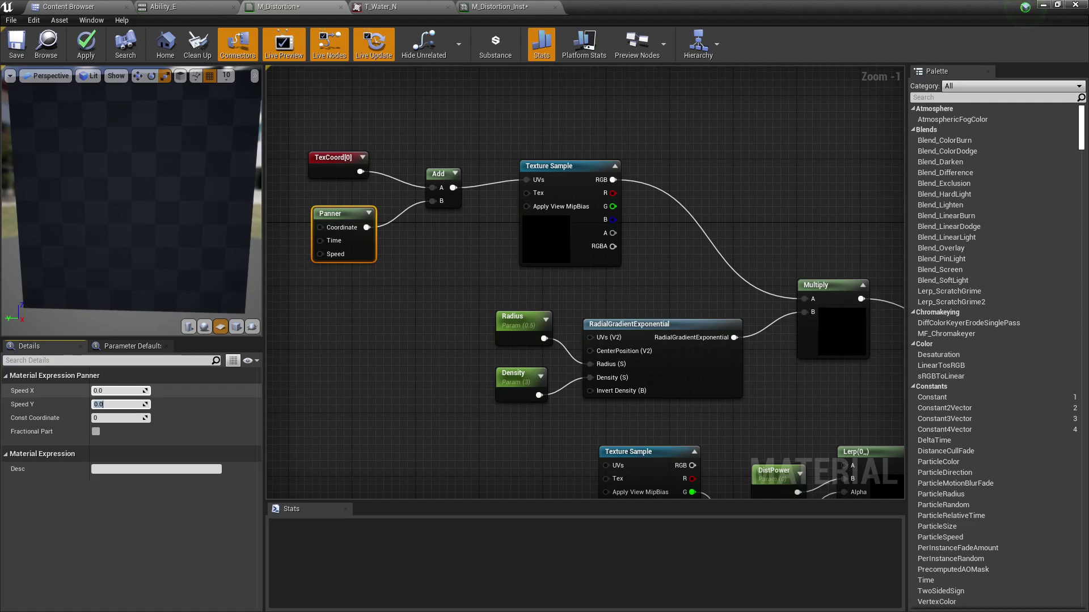
left_click(103, 404)
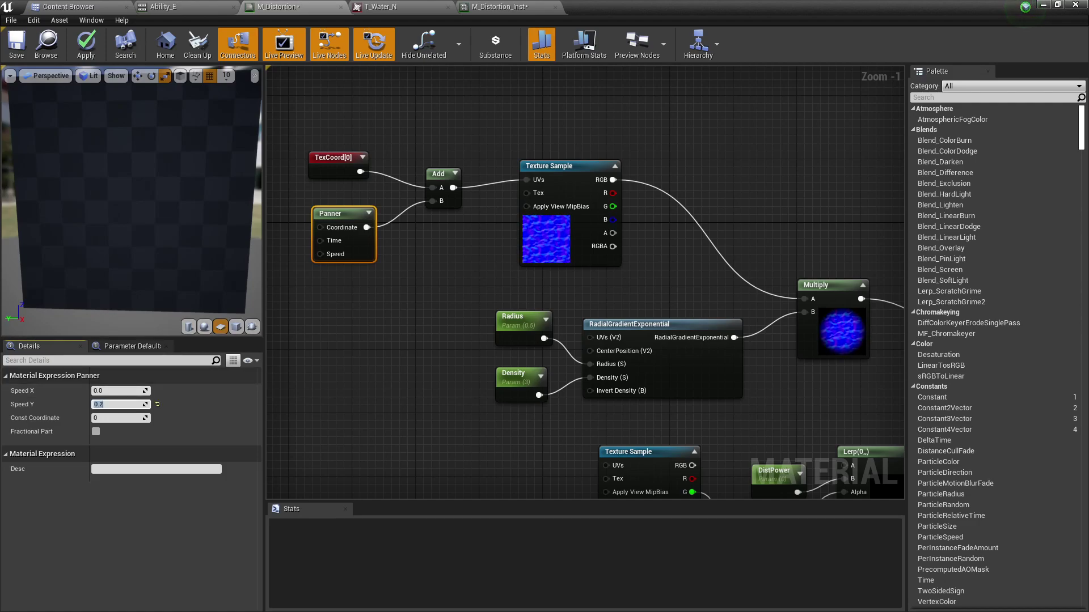
key("Return")
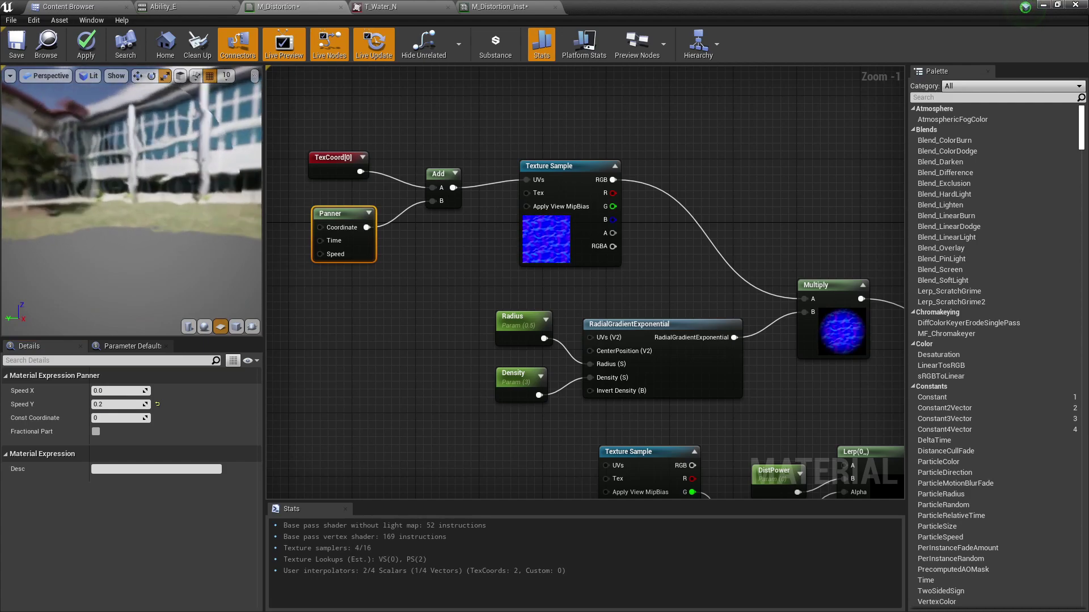
left_click(85, 44)
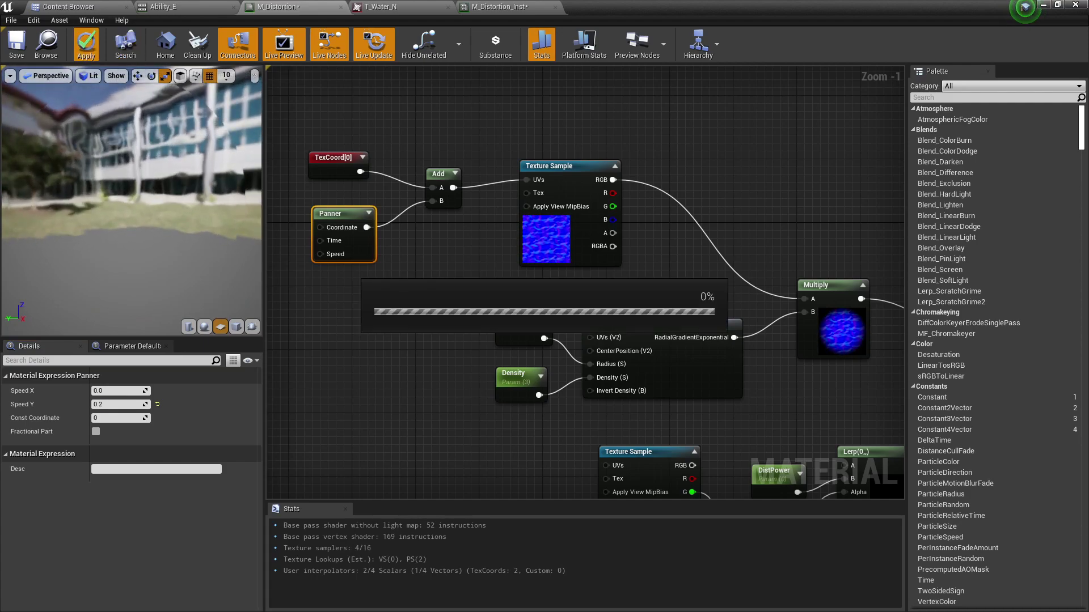
- Switch to M_Distortion_Inst, toggle the preview's realtime display and examine the moving distortion on the plane from different angles
left_click(500, 7)
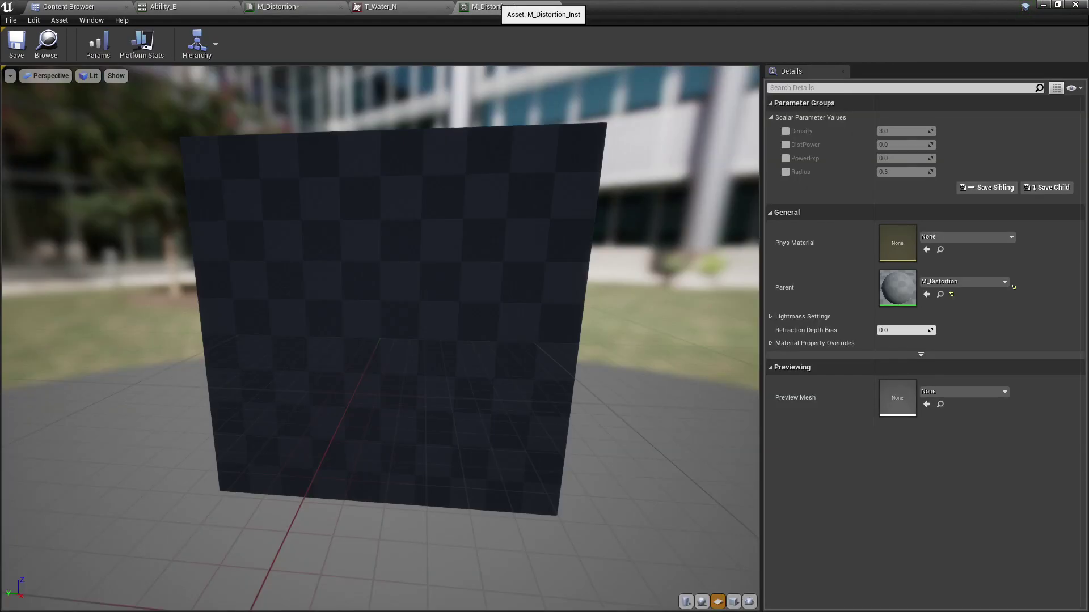
left_click_drag(380, 340, 407, 326)
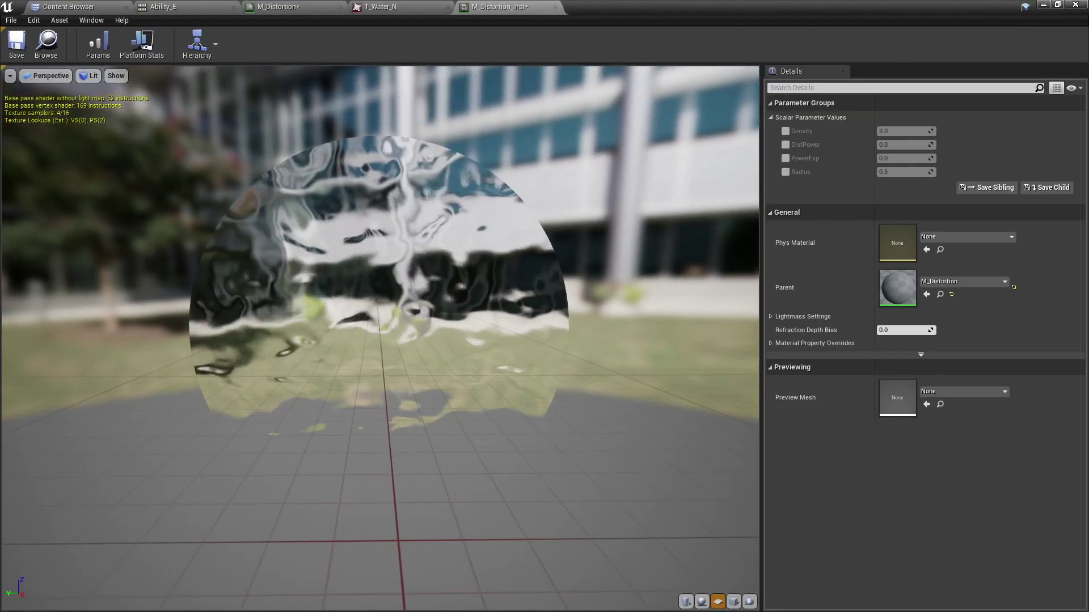
left_click(10, 76)
left_click(20, 98)
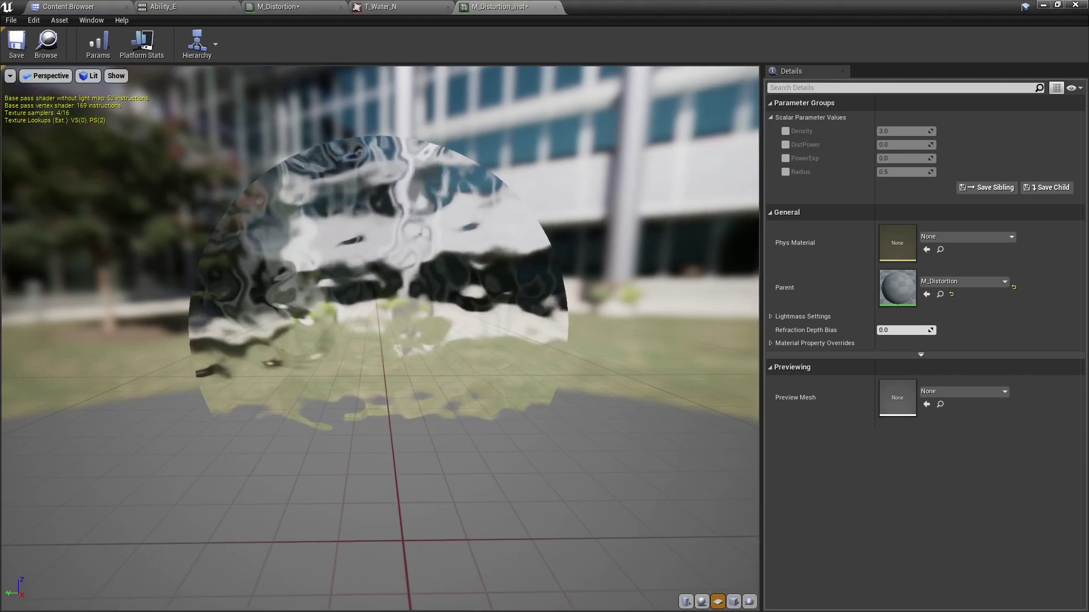
mouse_move(380, 340)
left_mouse_down()
mouse_move(369, 351)
mouse_move(390, 357)
left_mouse_up()
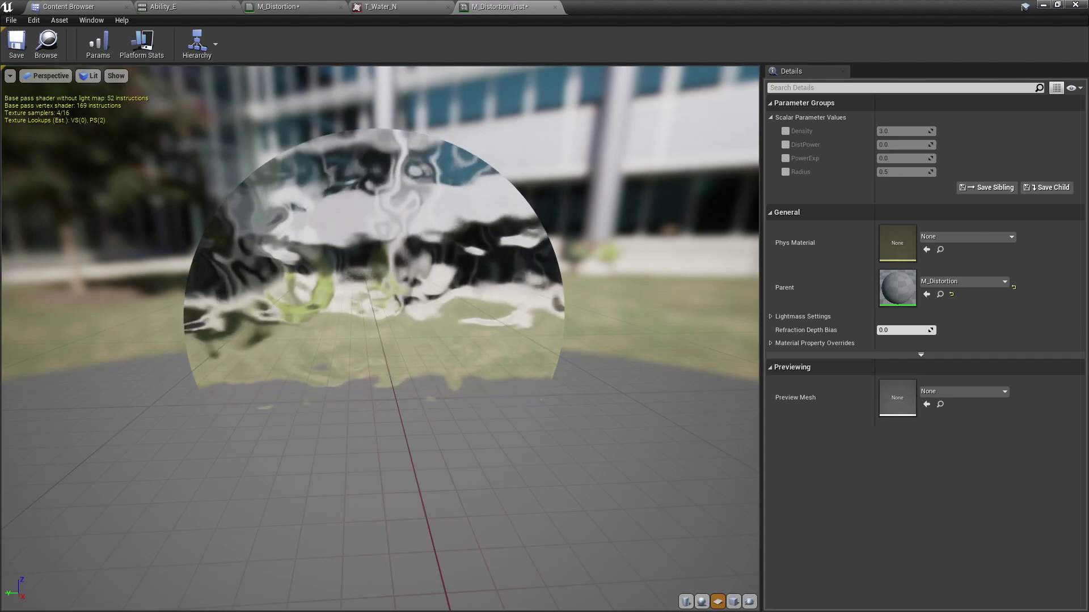
left_click_drag(380, 340, 326, 329)
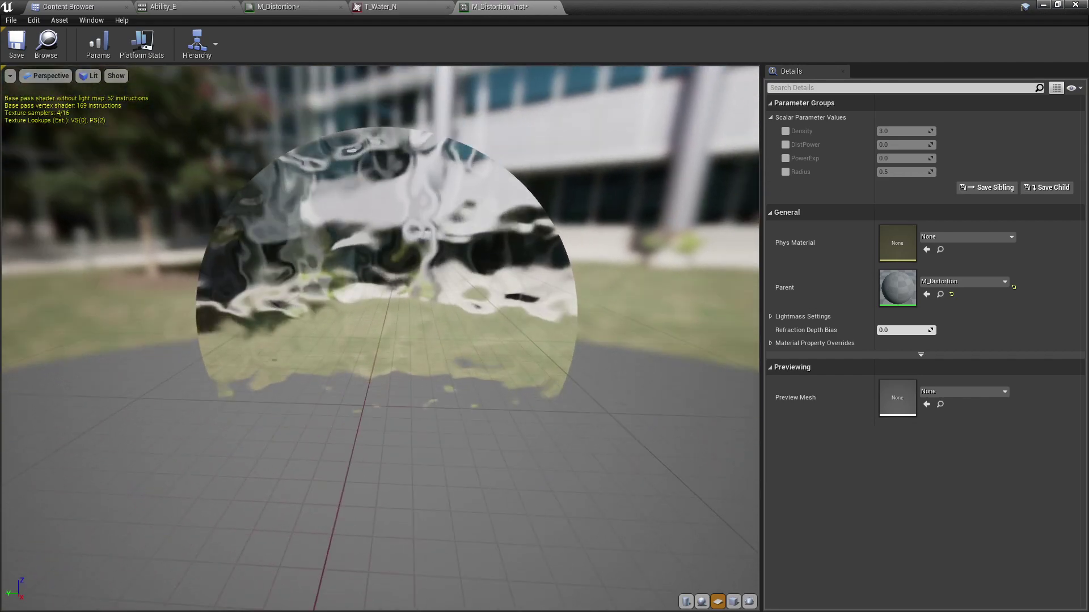
- Return to the M_Distortion graph and select the RadialGradientExponential node to inspect how it masks the water normal
left_click(306, 6)
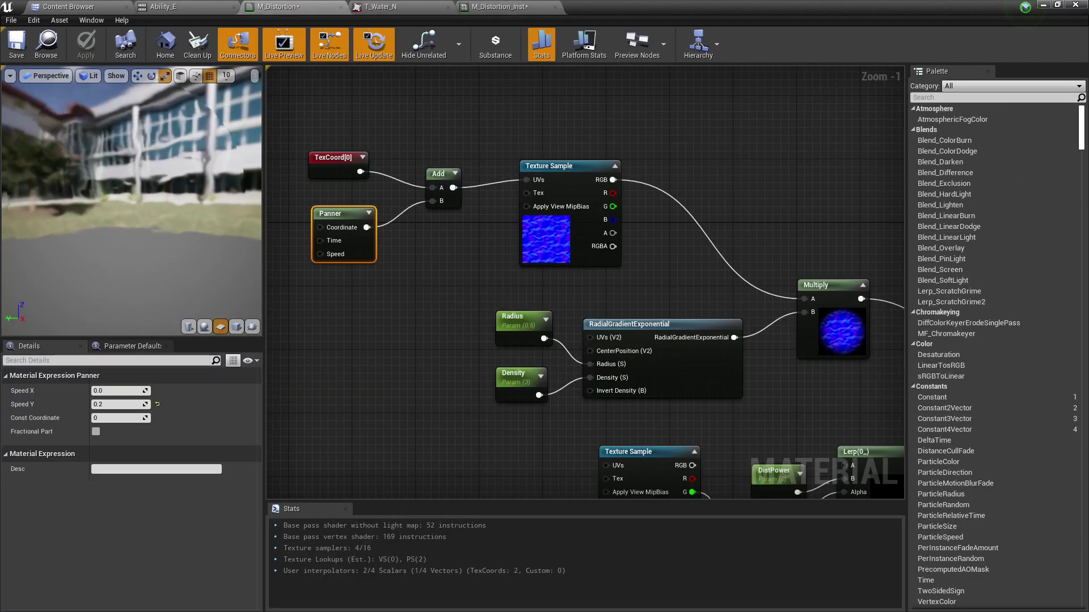
right_click_drag(450, 252, 280, 221)
scroll(278, 232, "down", 1)
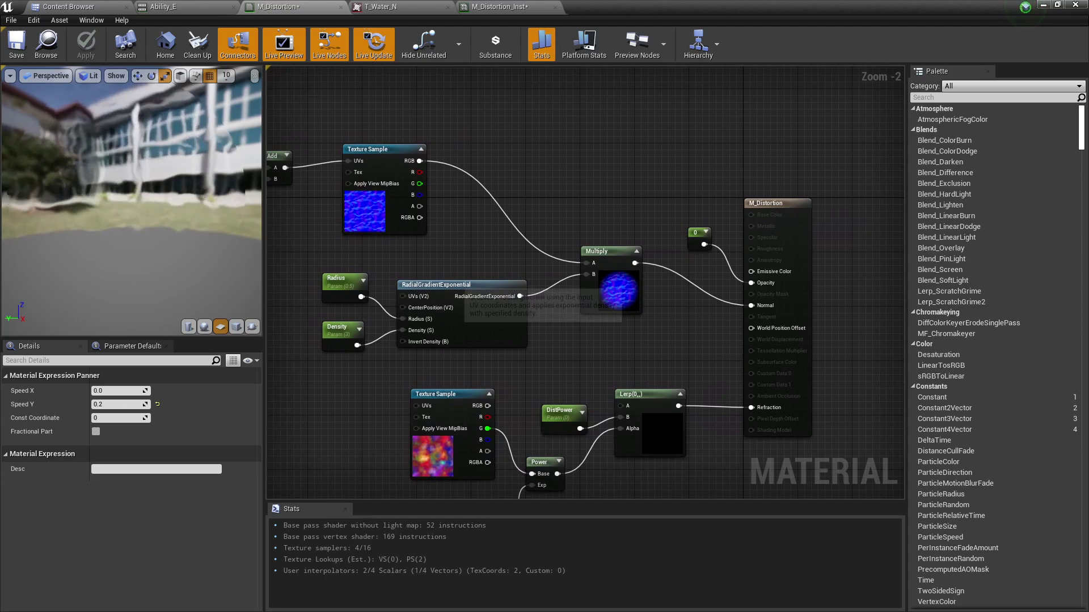
left_click(475, 284)
right_click_drag(431, 285, 514, 266)
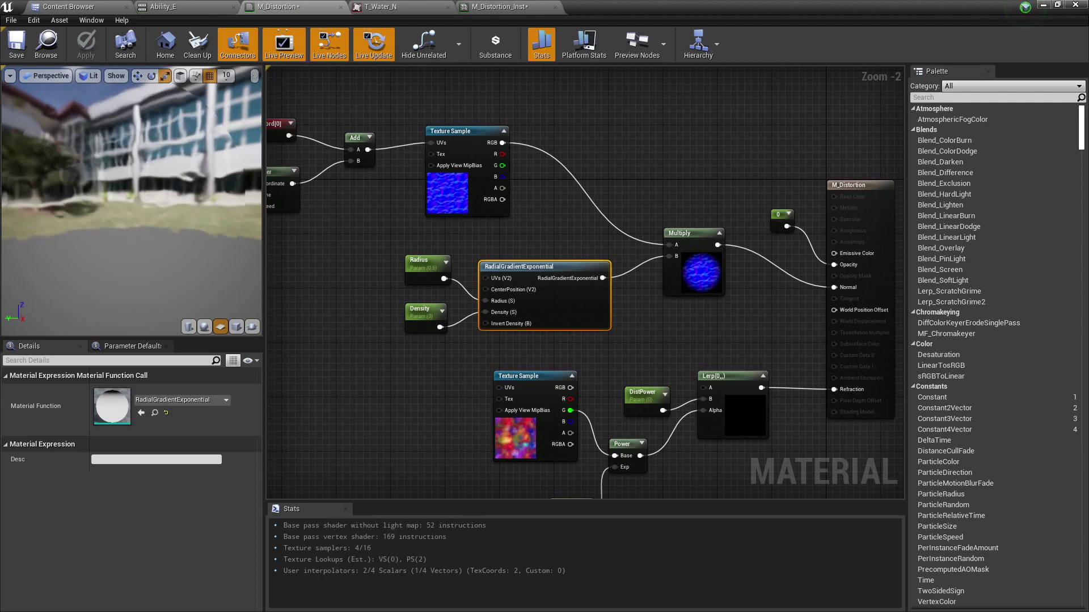